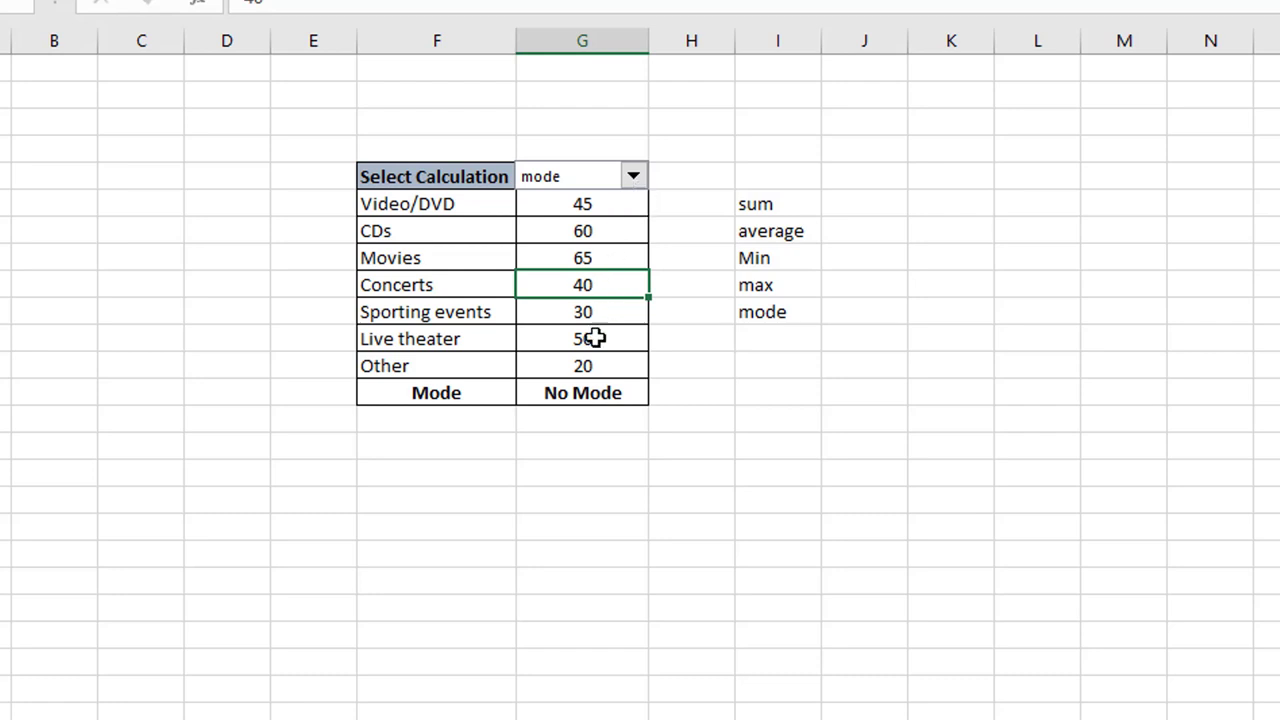
- Check the result formula, then try sum and average in Select Calculation, ending on max (65)
click(571, 393)
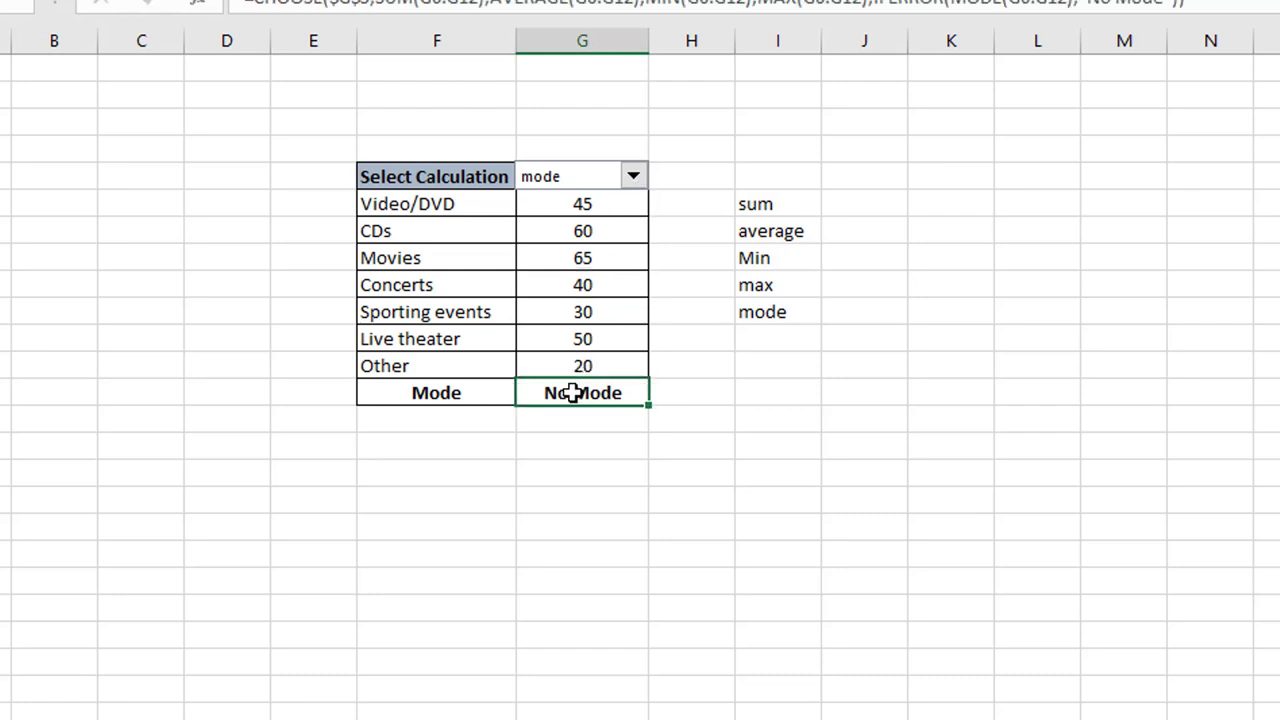
click(763, 439)
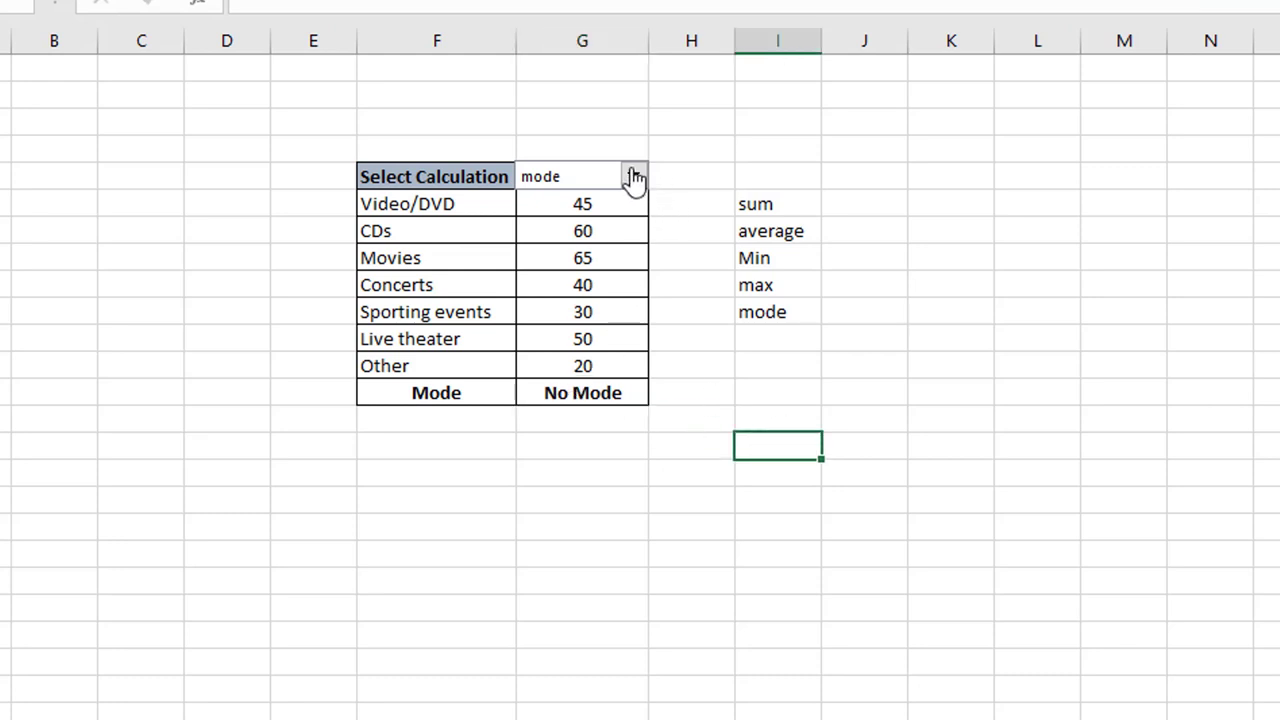
click(634, 177)
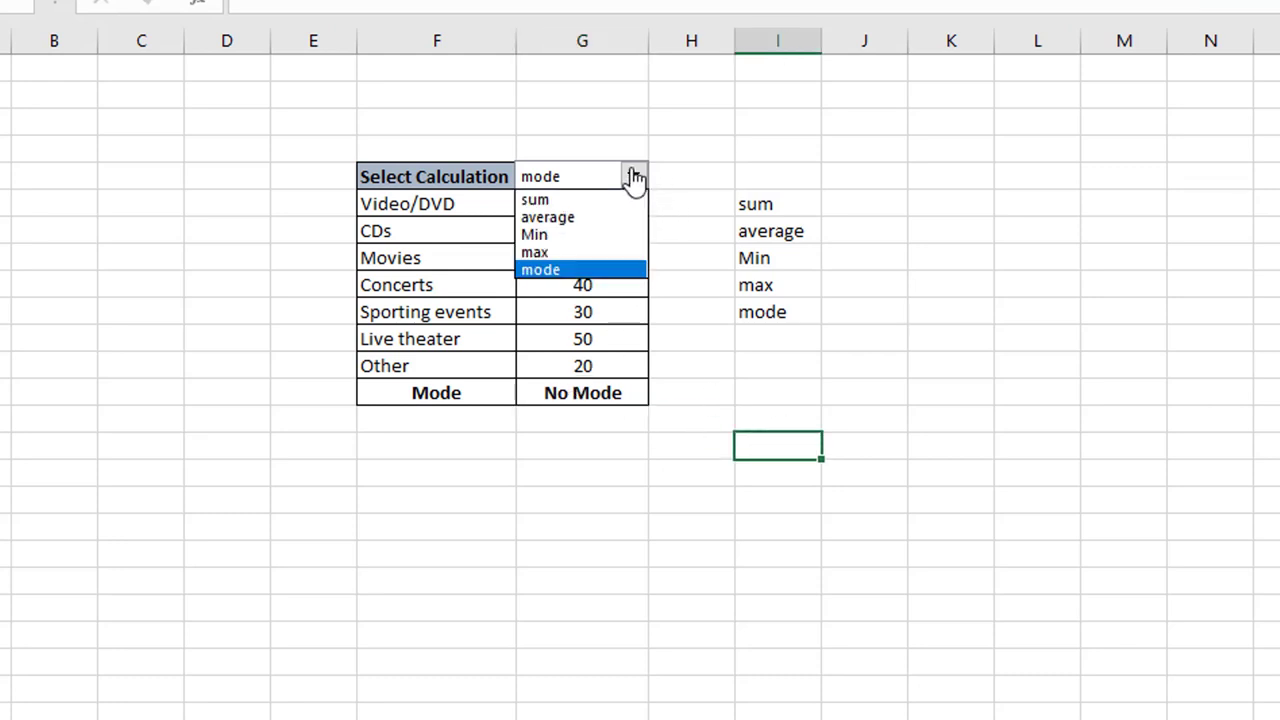
click(601, 201)
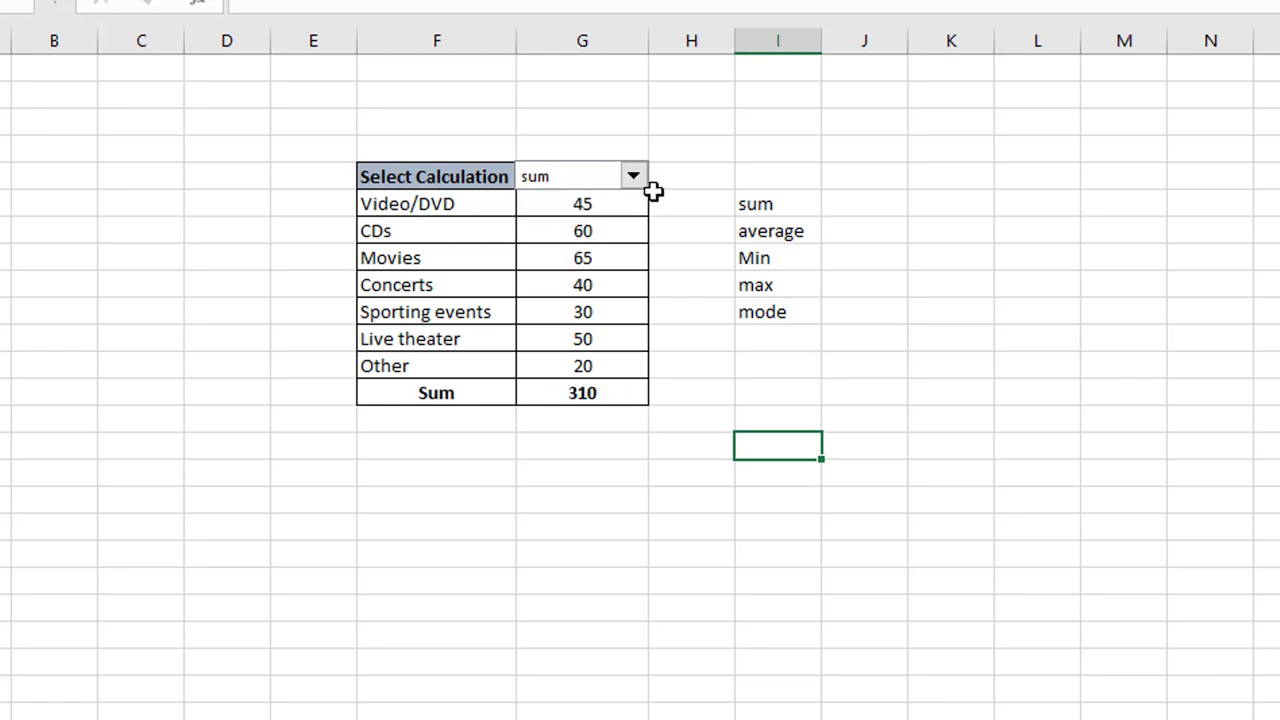
click(644, 181)
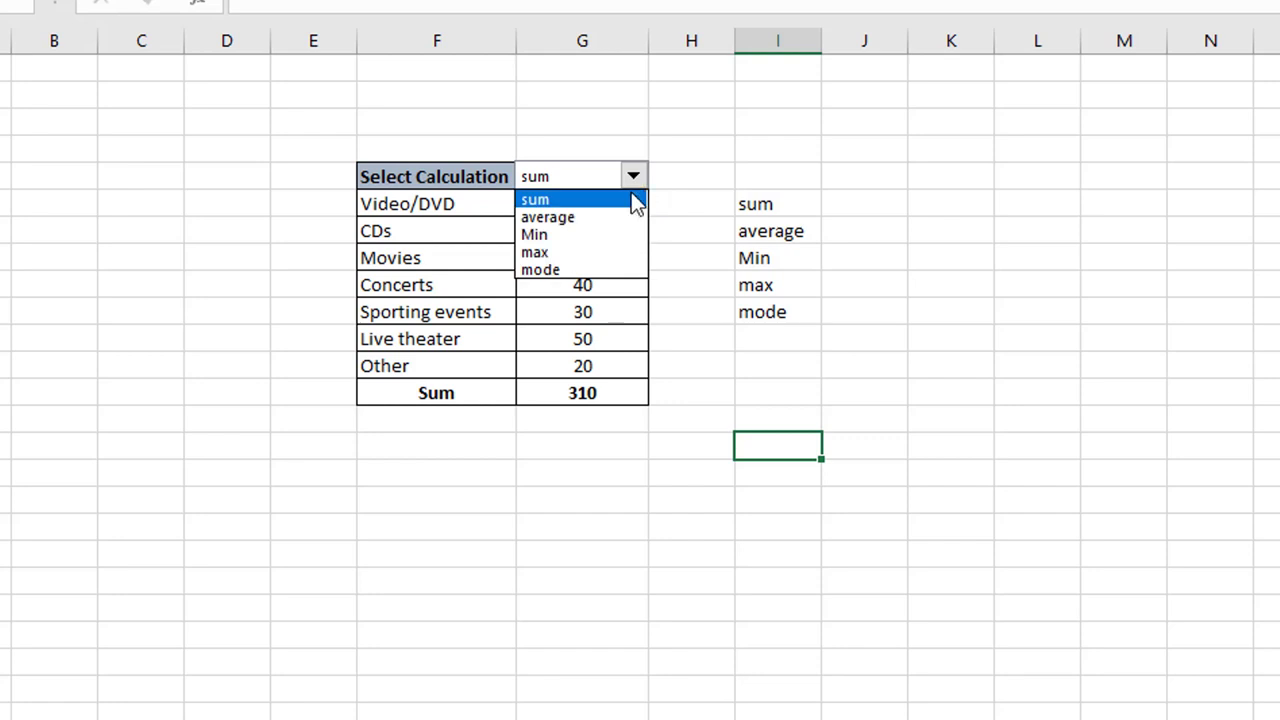
click(603, 213)
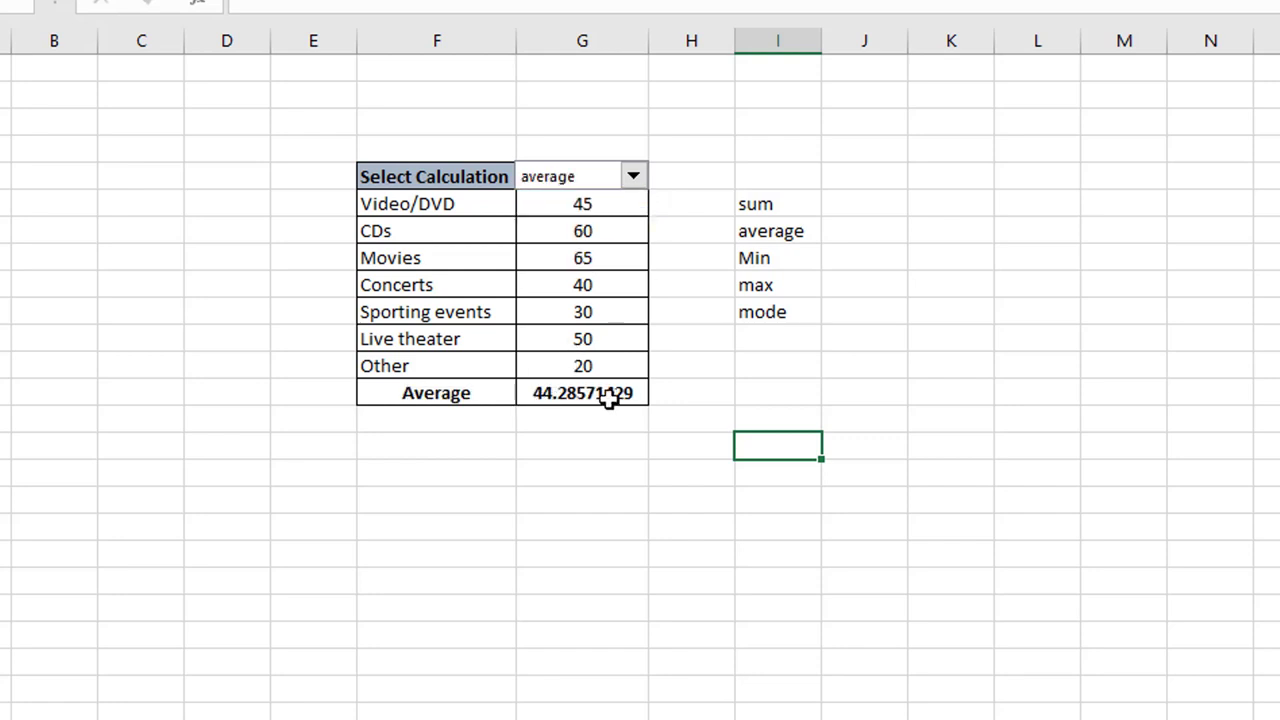
click(633, 197)
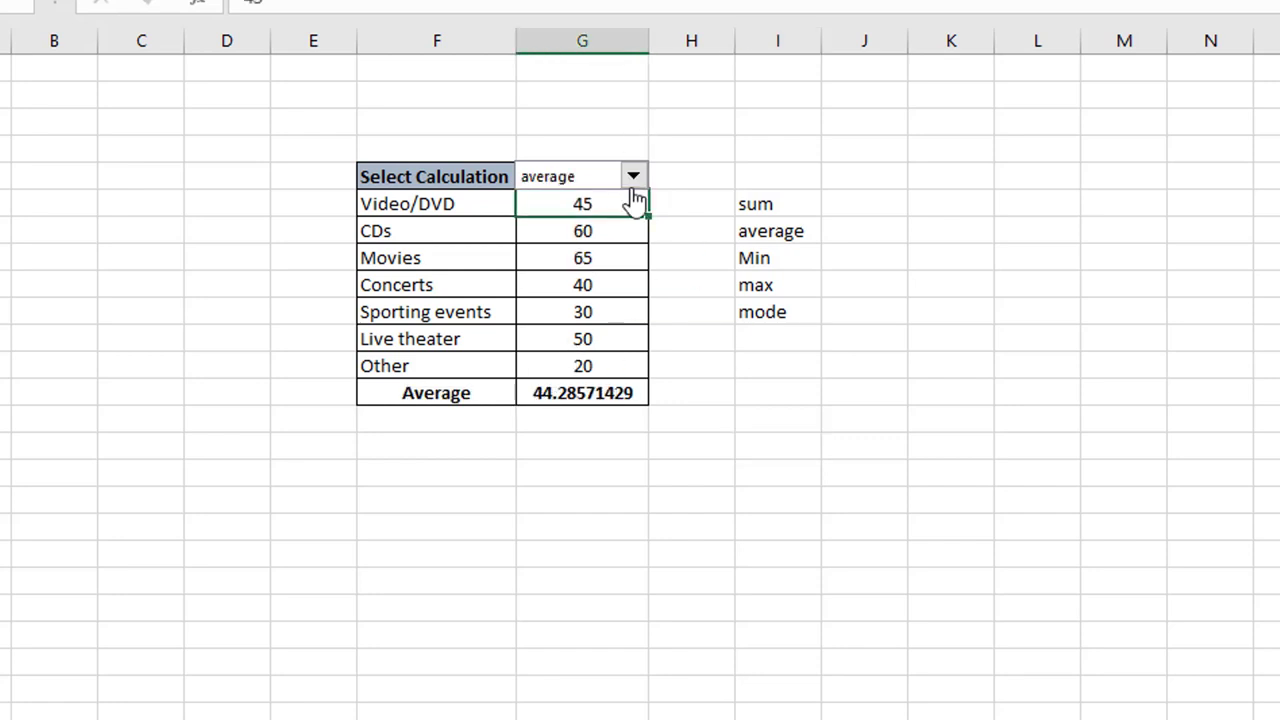
click(633, 178)
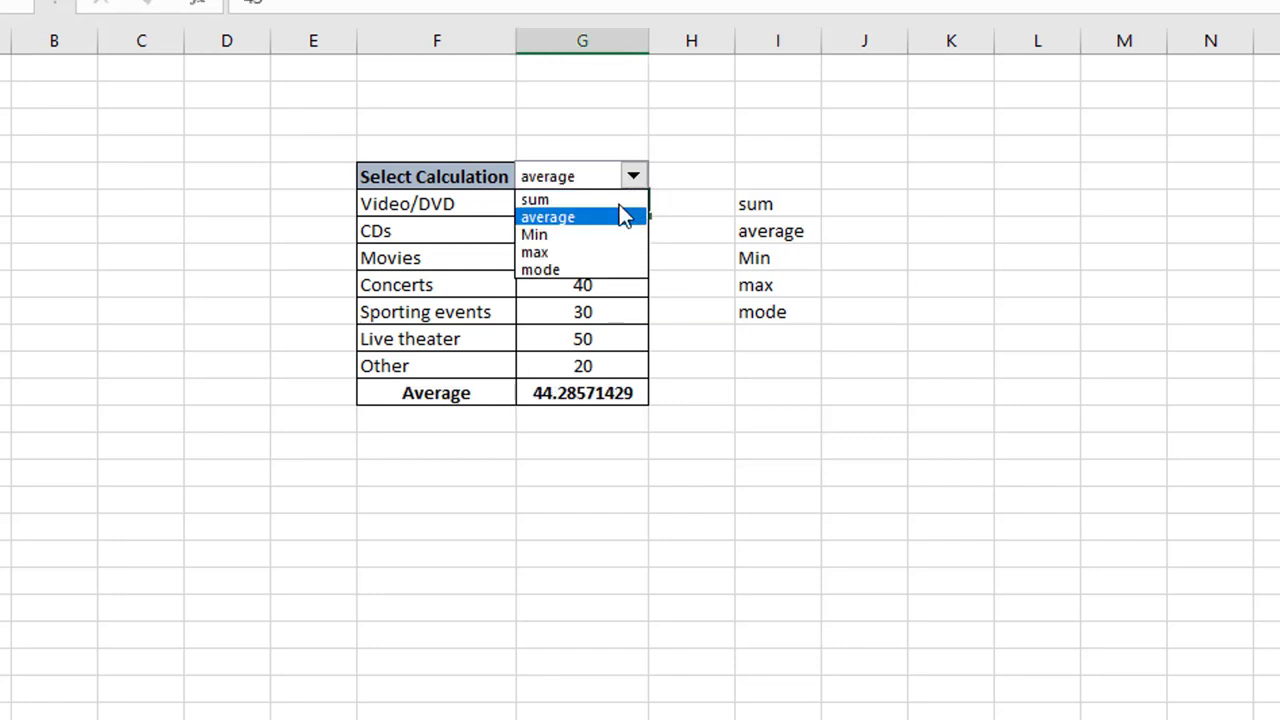
click(590, 253)
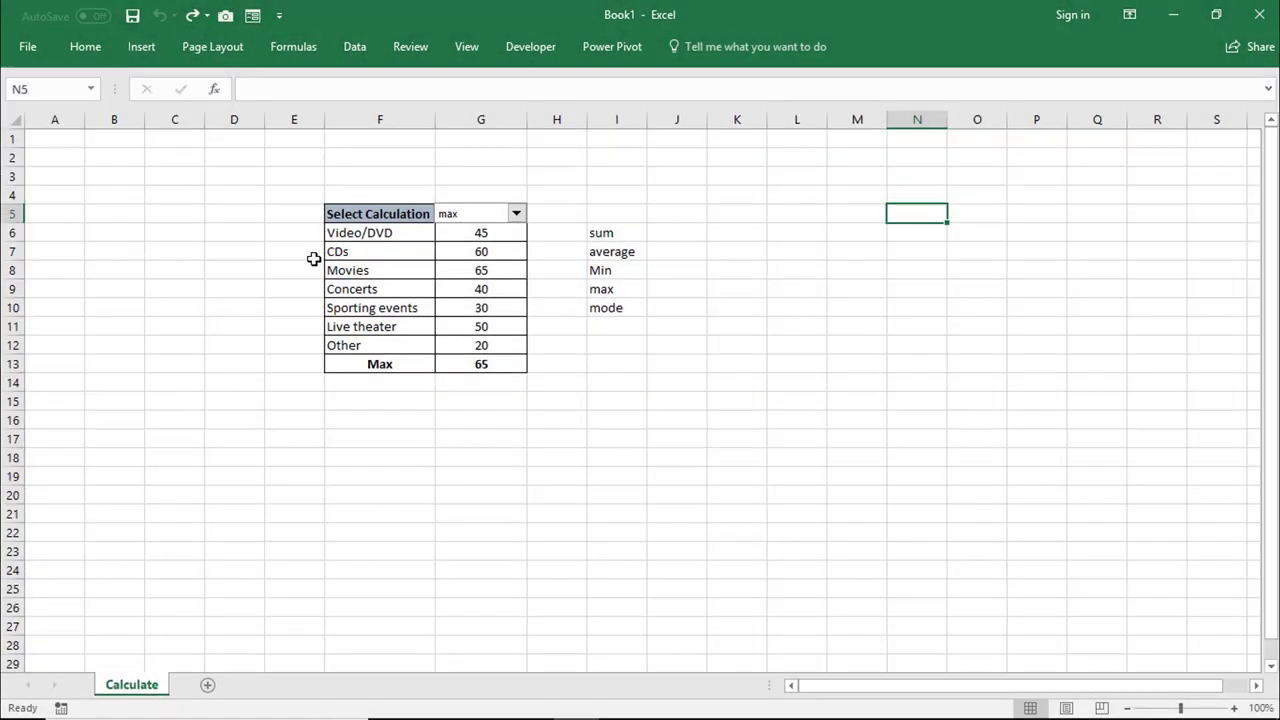
- Copy the categories and values table (F6:G12) and paste it at M6
click(354, 235)
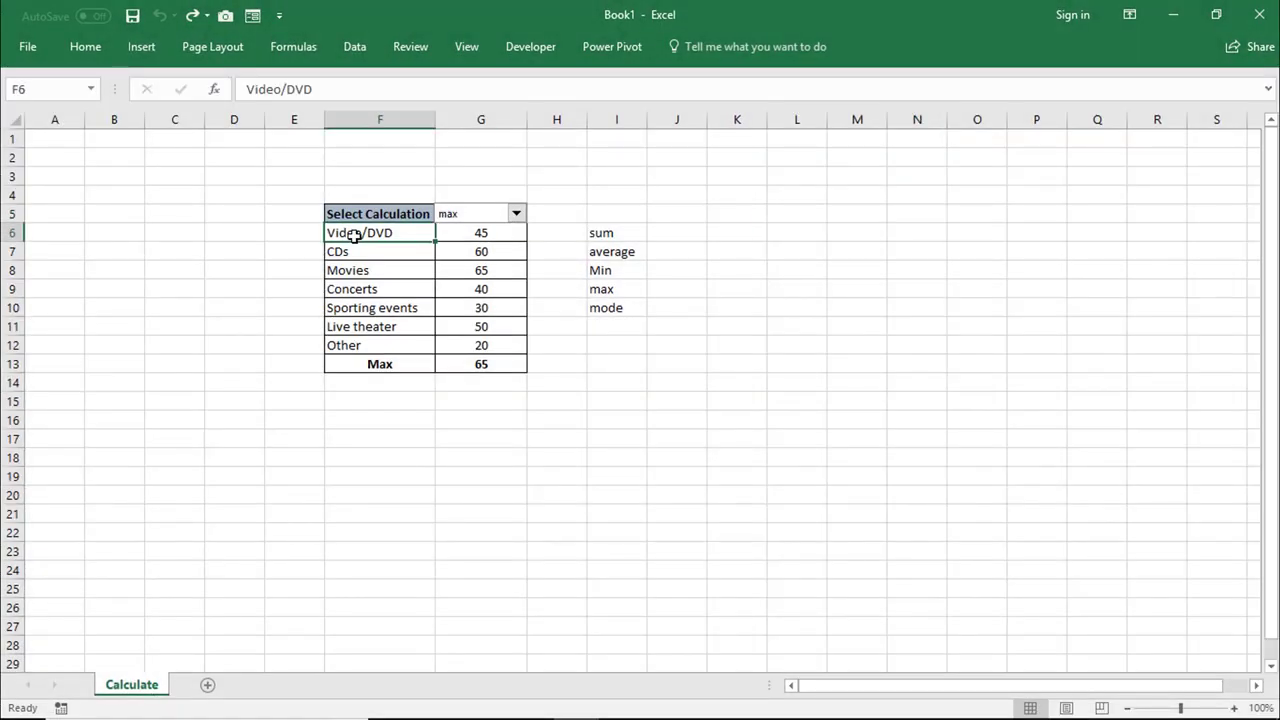
key(shift+Right)
key(shift+Right)
key(shift+Left)
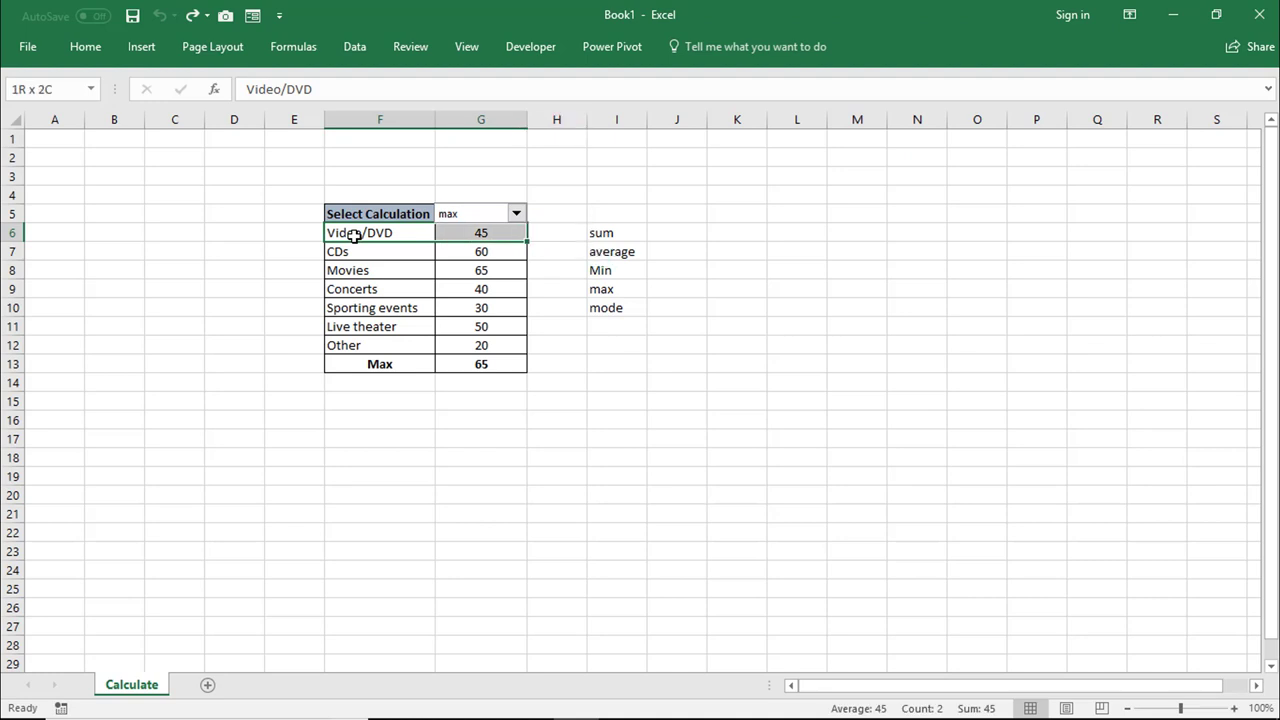
key(shift+Down)
key(shift+Down)
key(shift+Down)
key(shift+Down)
key(shift+Down)
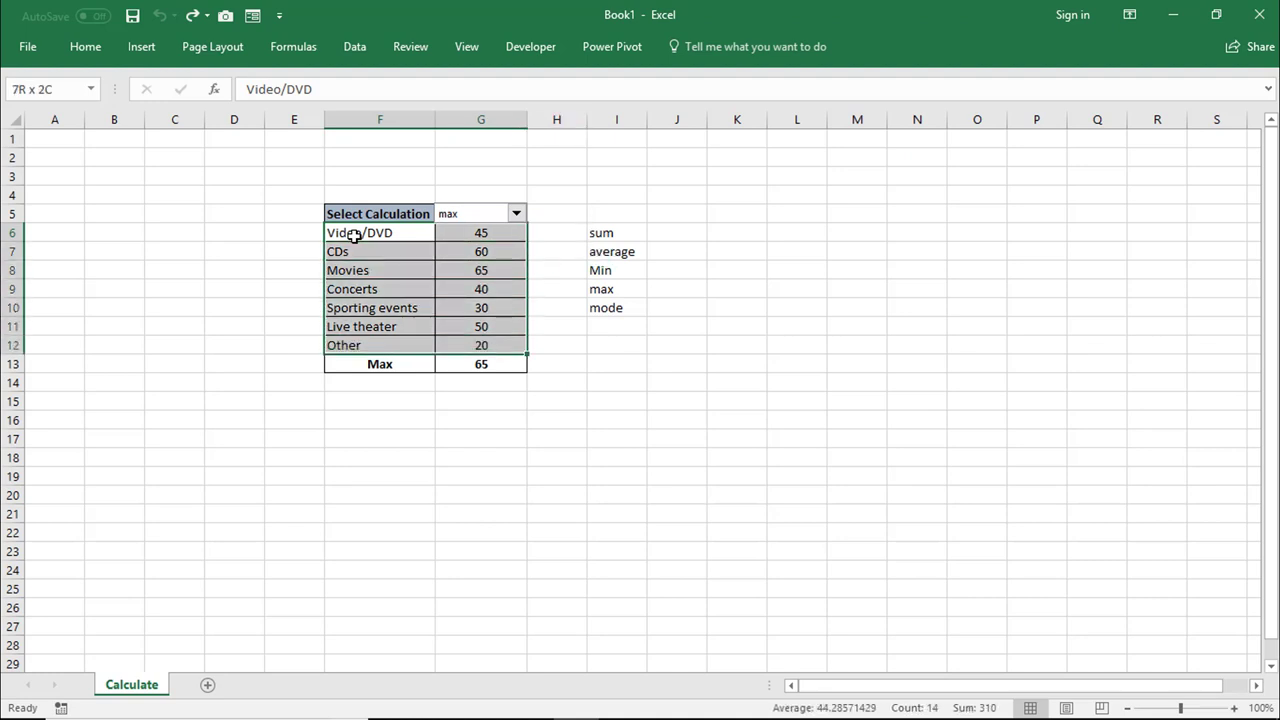
key(shift+Down)
key(ctrl+c)
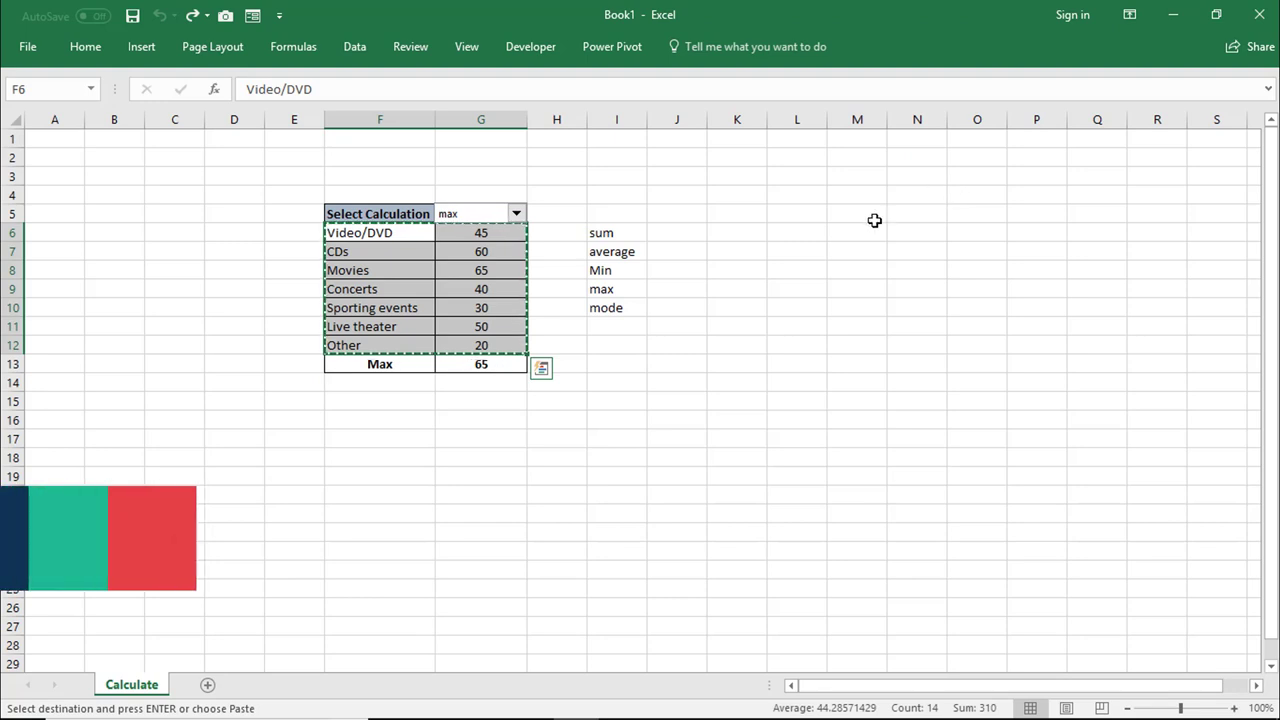
click(860, 228)
key(ctrl+v)
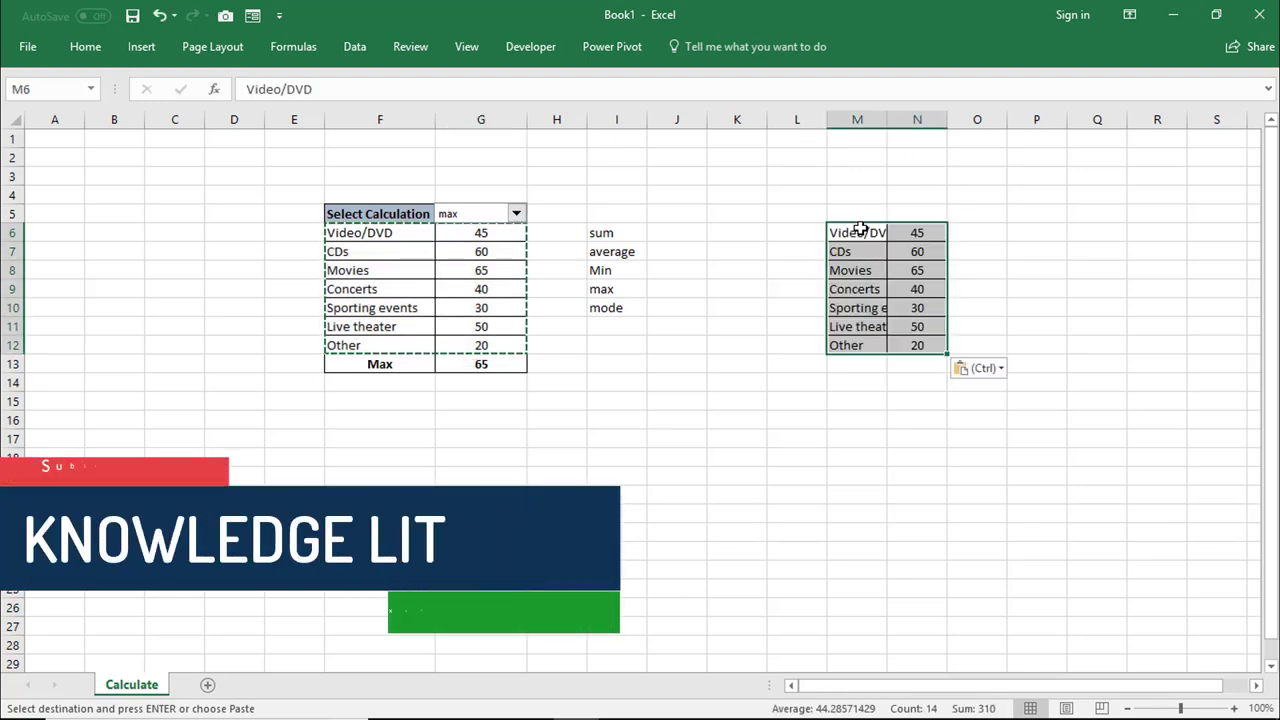
- Autofit column M and enter the heading 'Select Function' in M5
drag(888, 124, 888, 124)
double_click(888, 124)
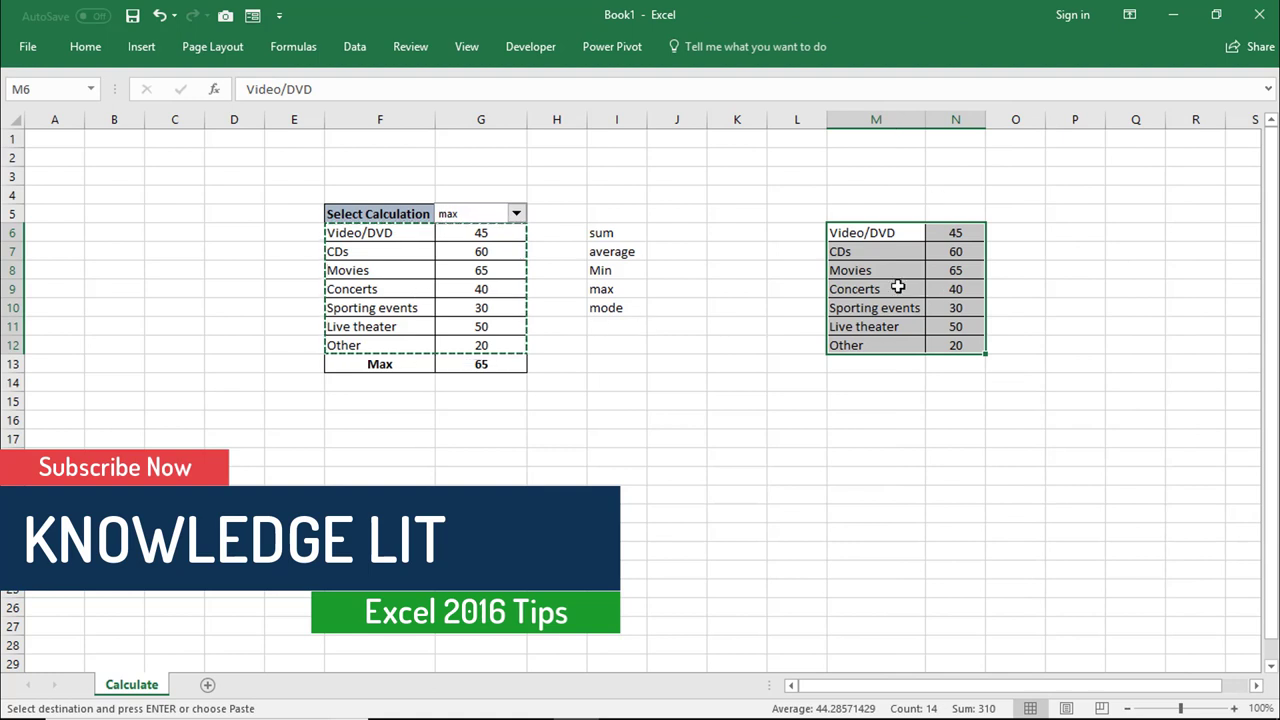
click(890, 212)
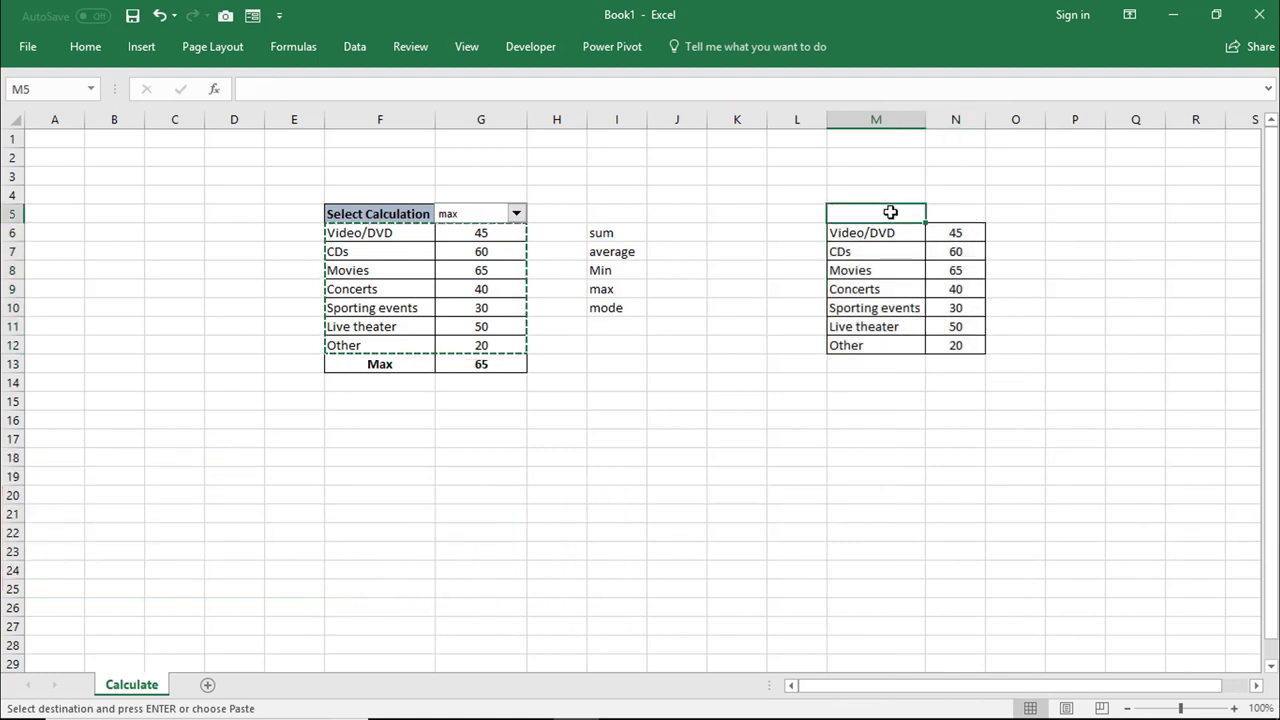
text(Select Calc)
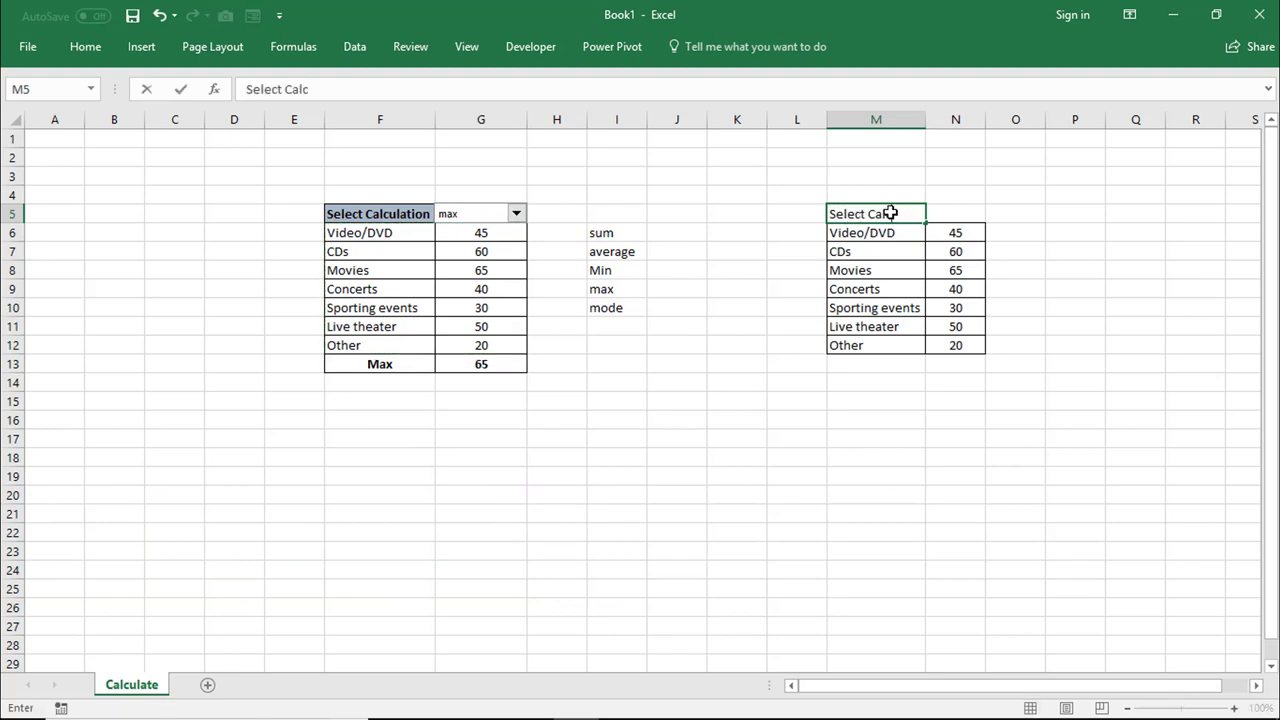
text(ul)
text(ation)
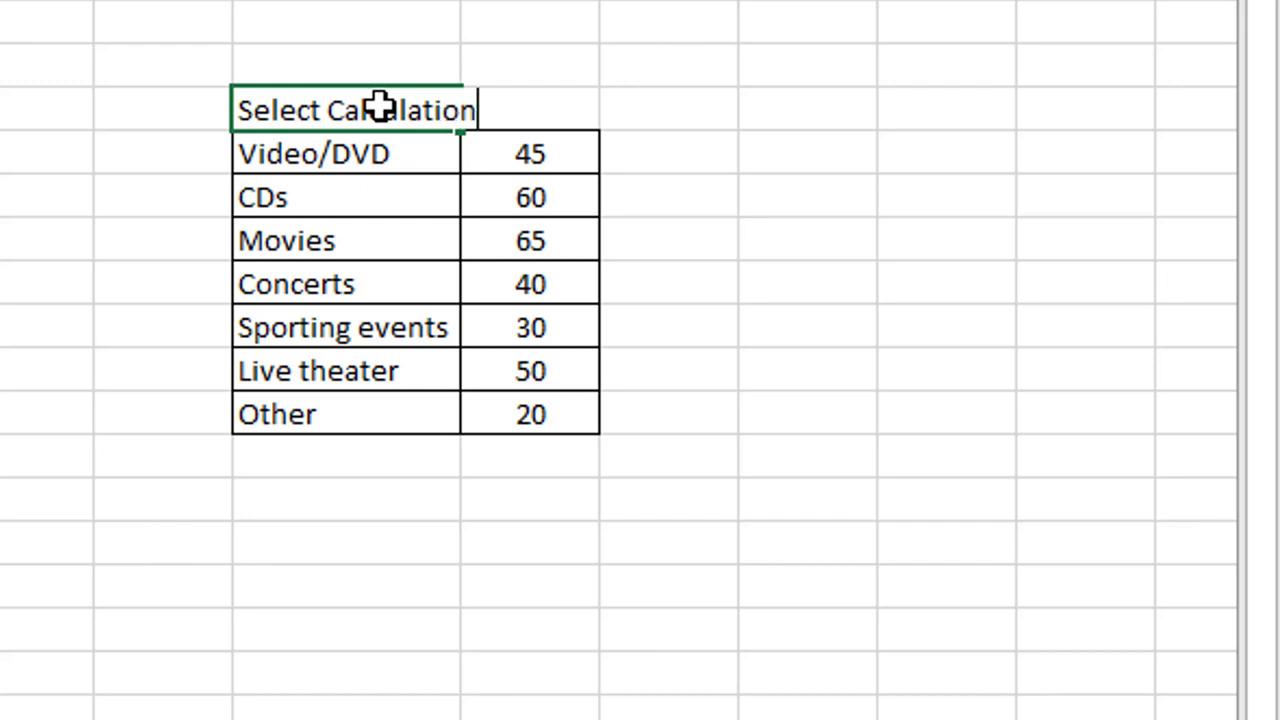
key(BackSpace)
key(BackSpace)
key(BackSpace)
key(BackSpace)
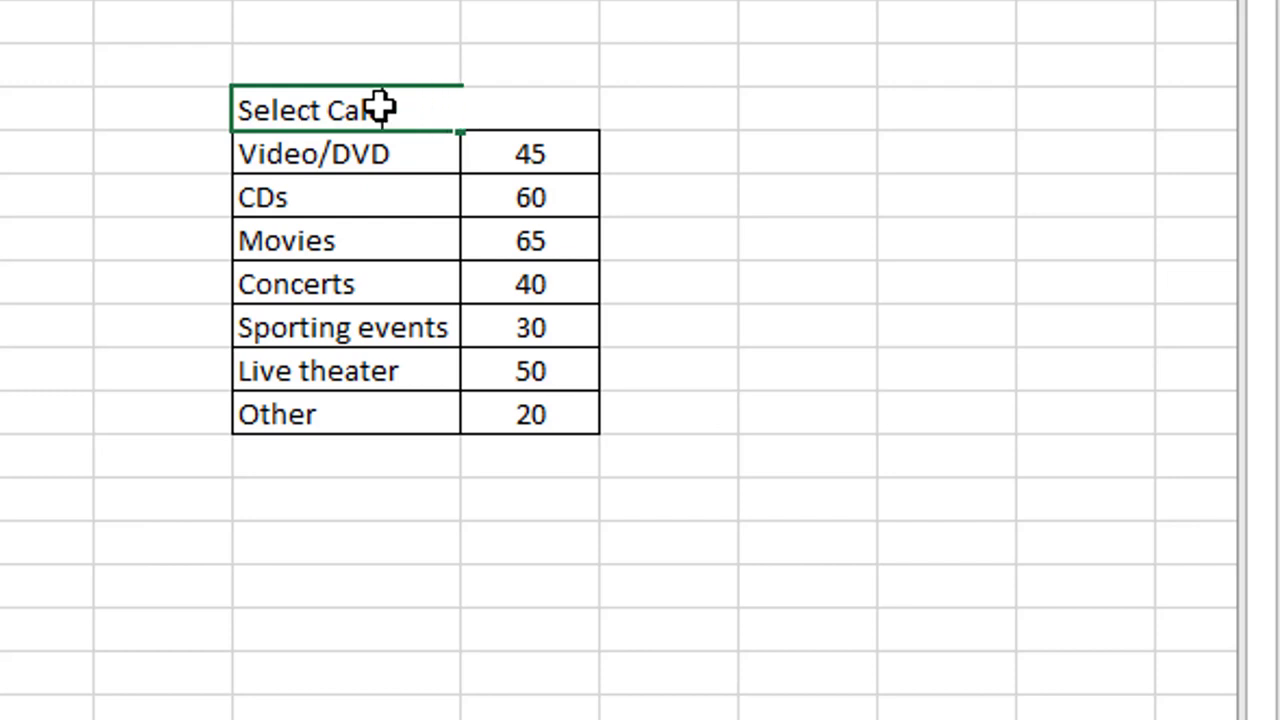
key(BackSpace)
key(BackSpace)
key(BackSpace)
text(unction)
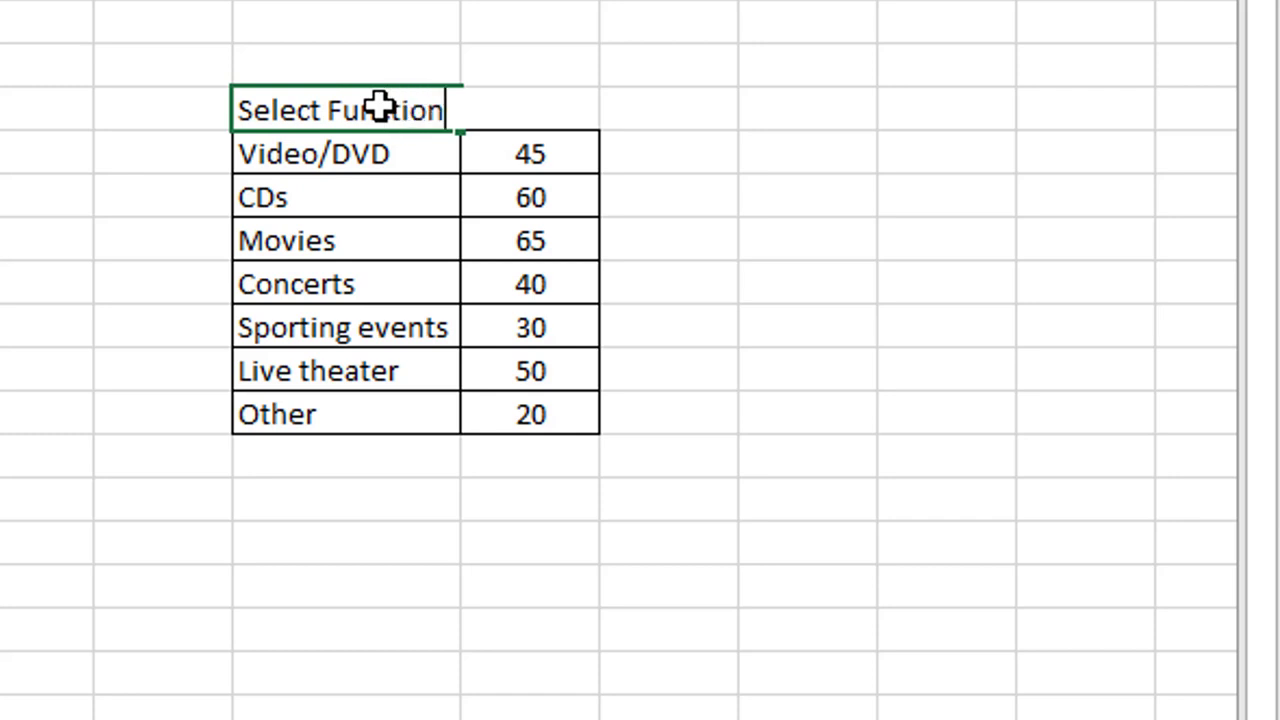
key(Return)
click(380, 106)
click(395, 462)
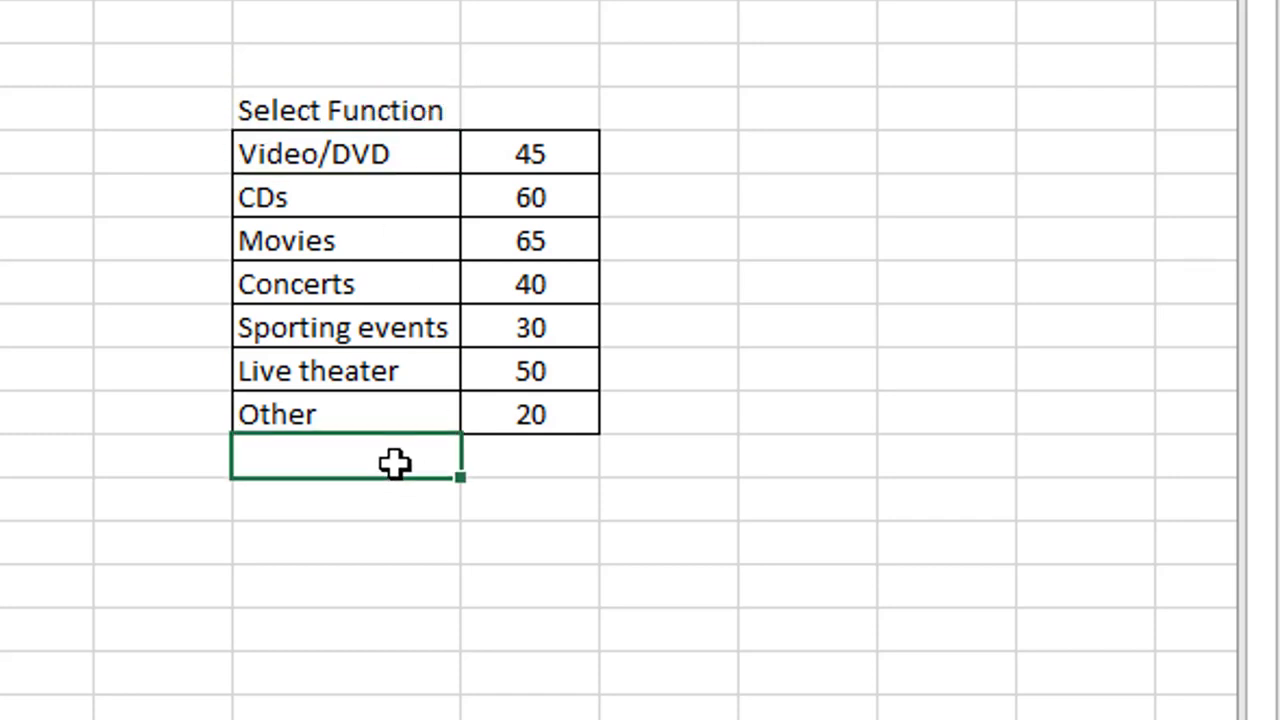
- Enter Sum, Average, Min, Max and Mode down column P
click(779, 157)
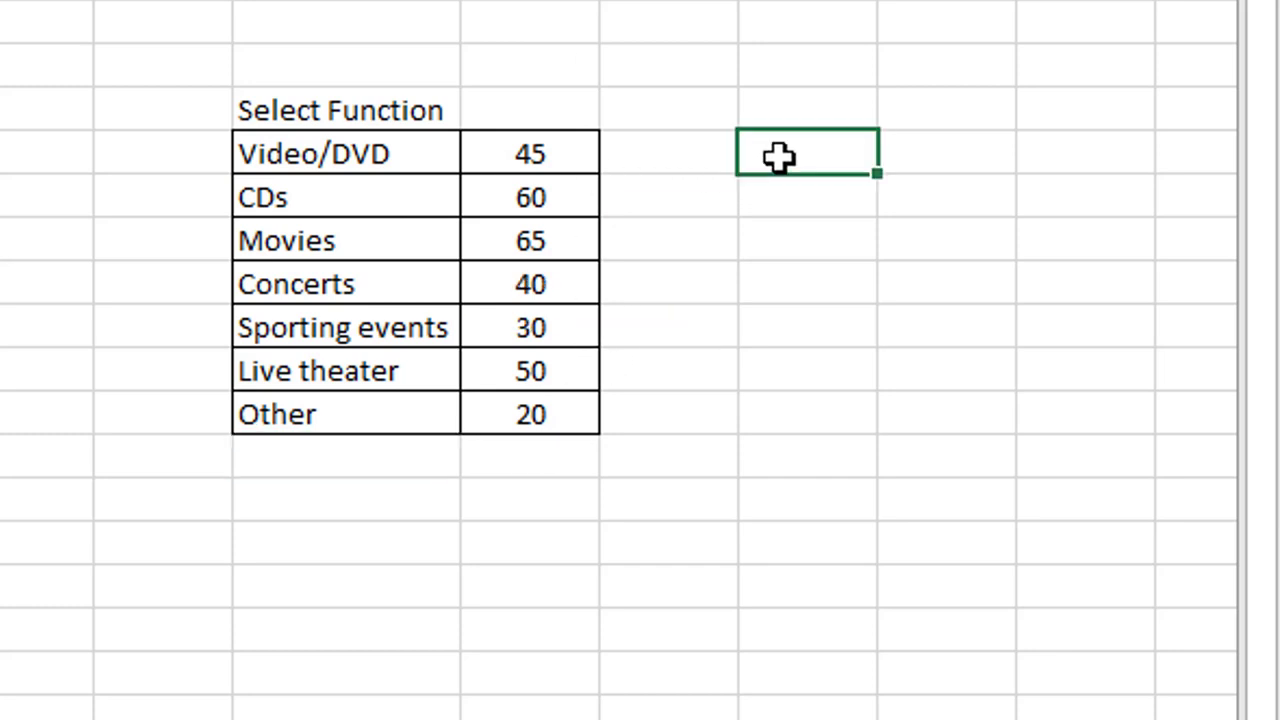
text(Sum)
key(Return)
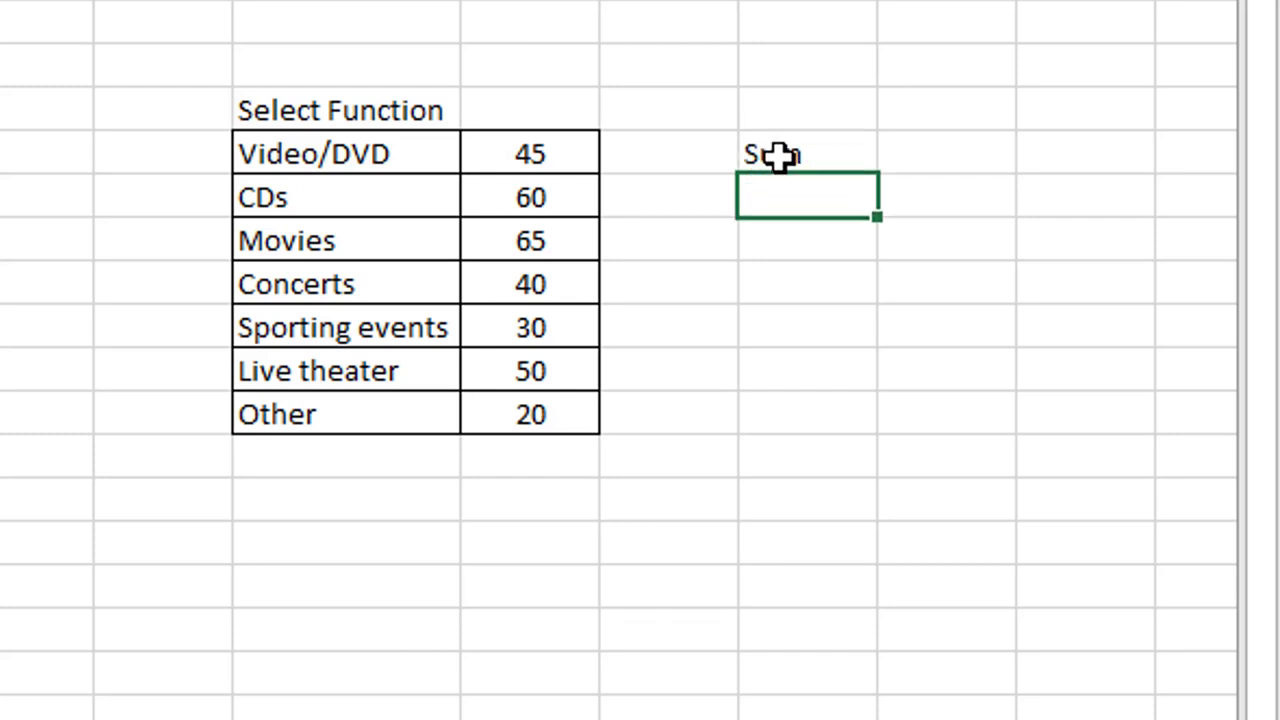
text(Aver)
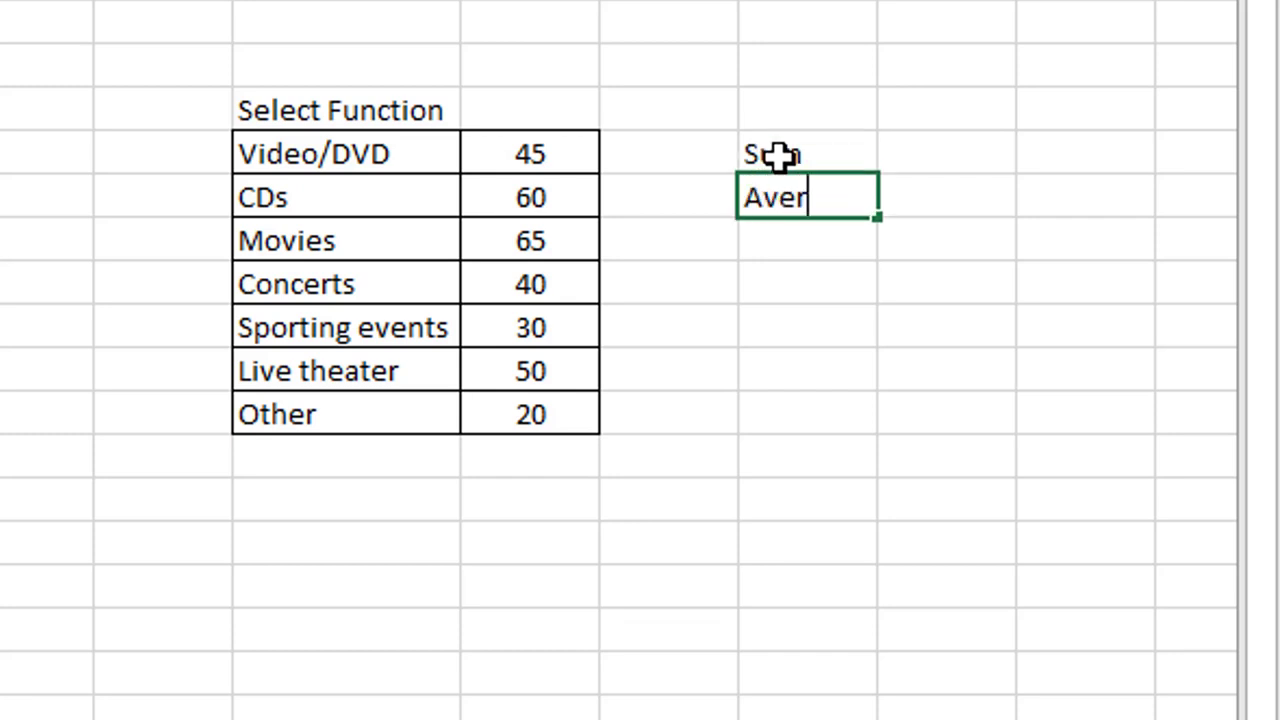
text(age)
key(Return)
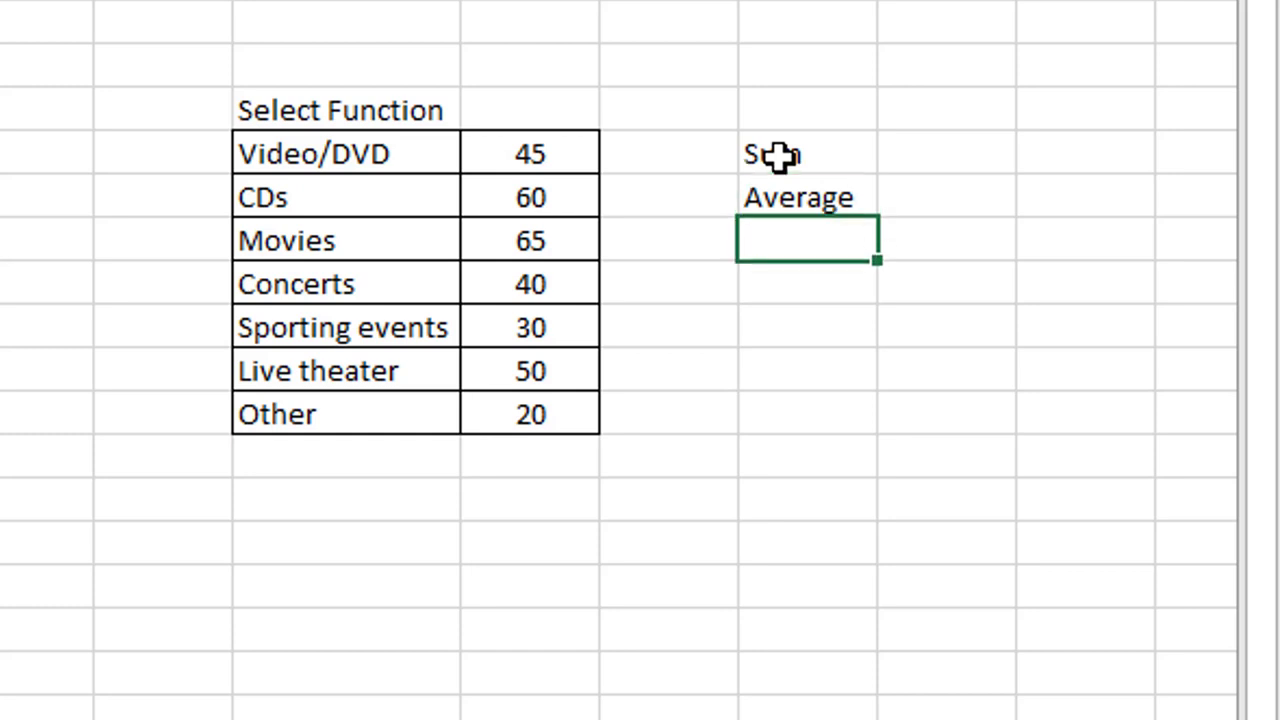
text(Min)
key(Return)
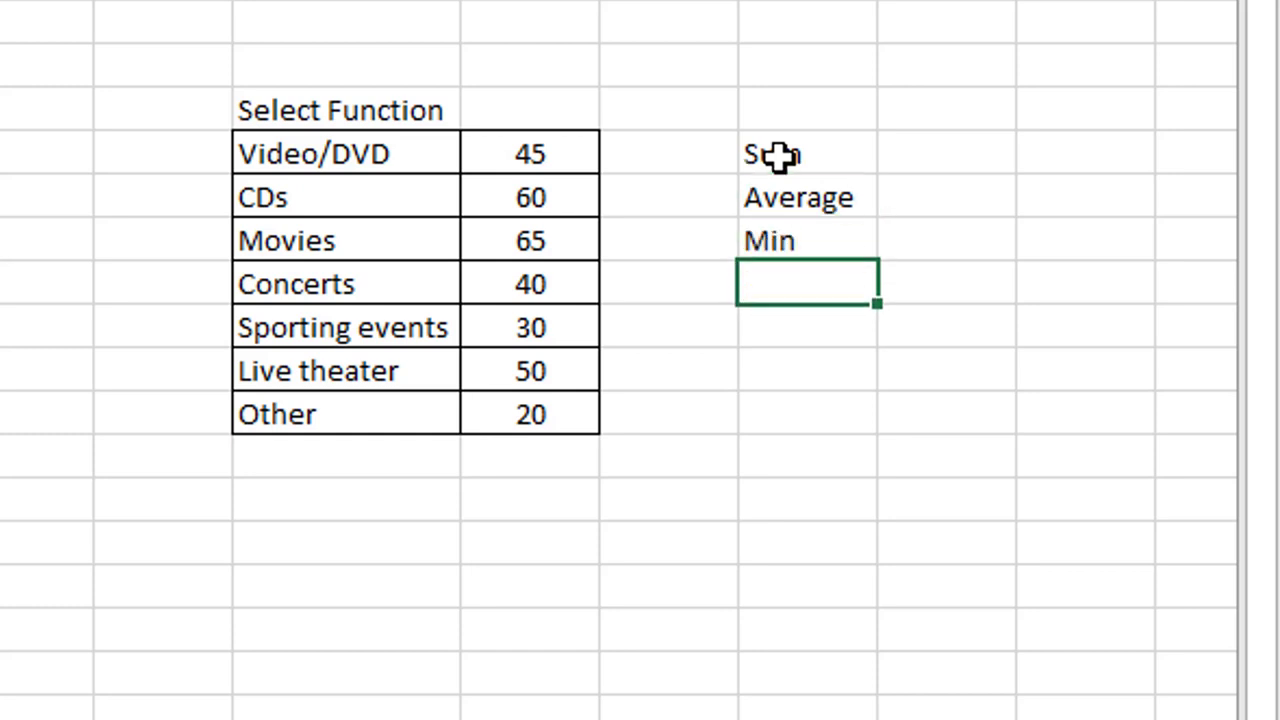
text(Ma)
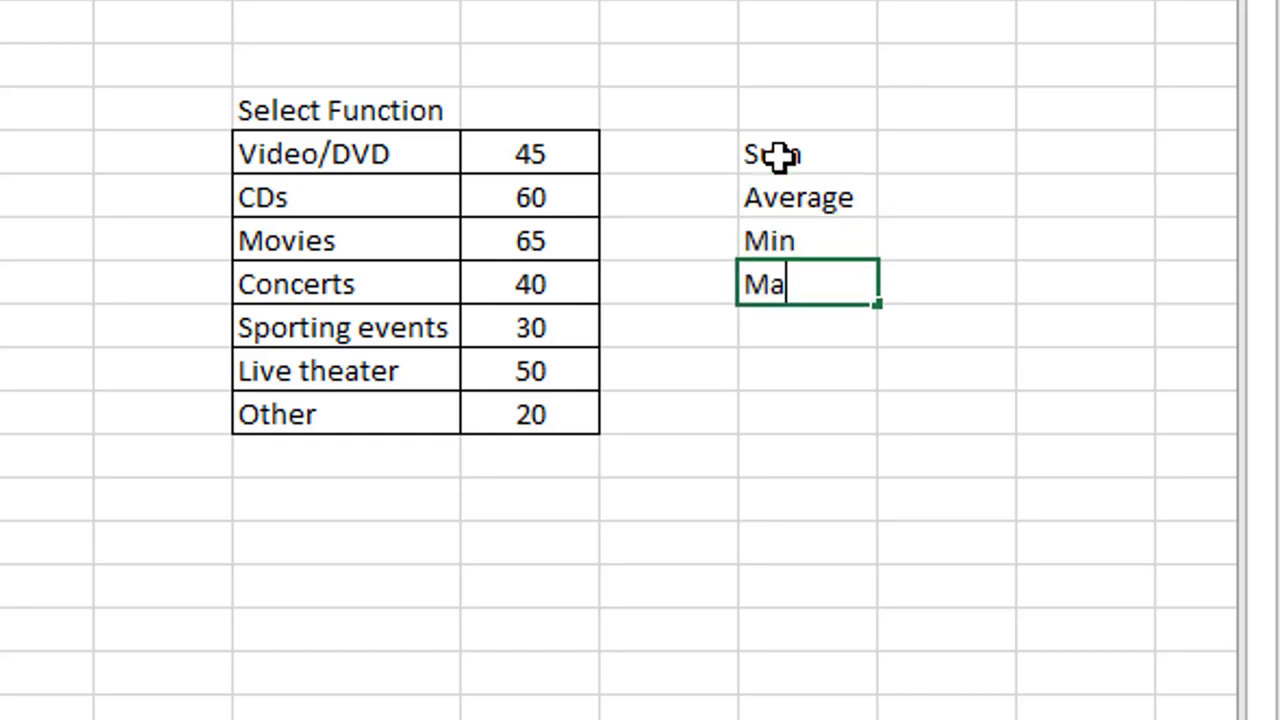
text(x)
key(Return)
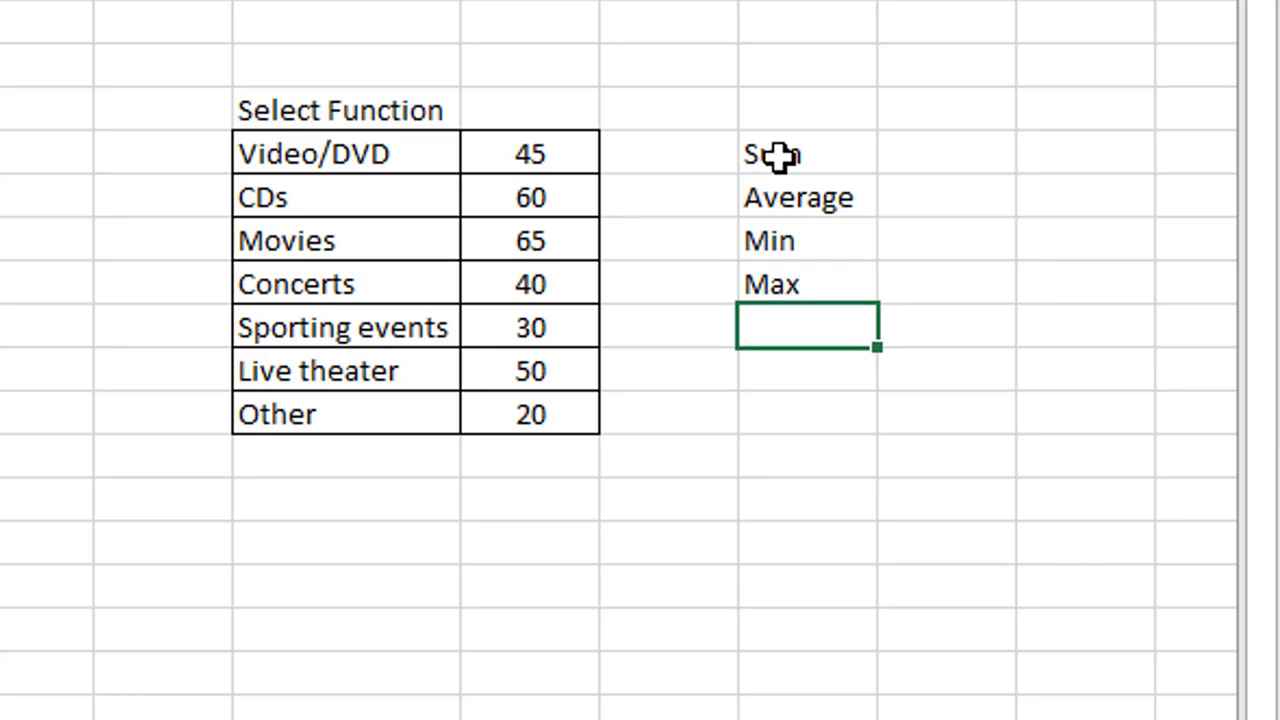
text(Mode)
key(Return)
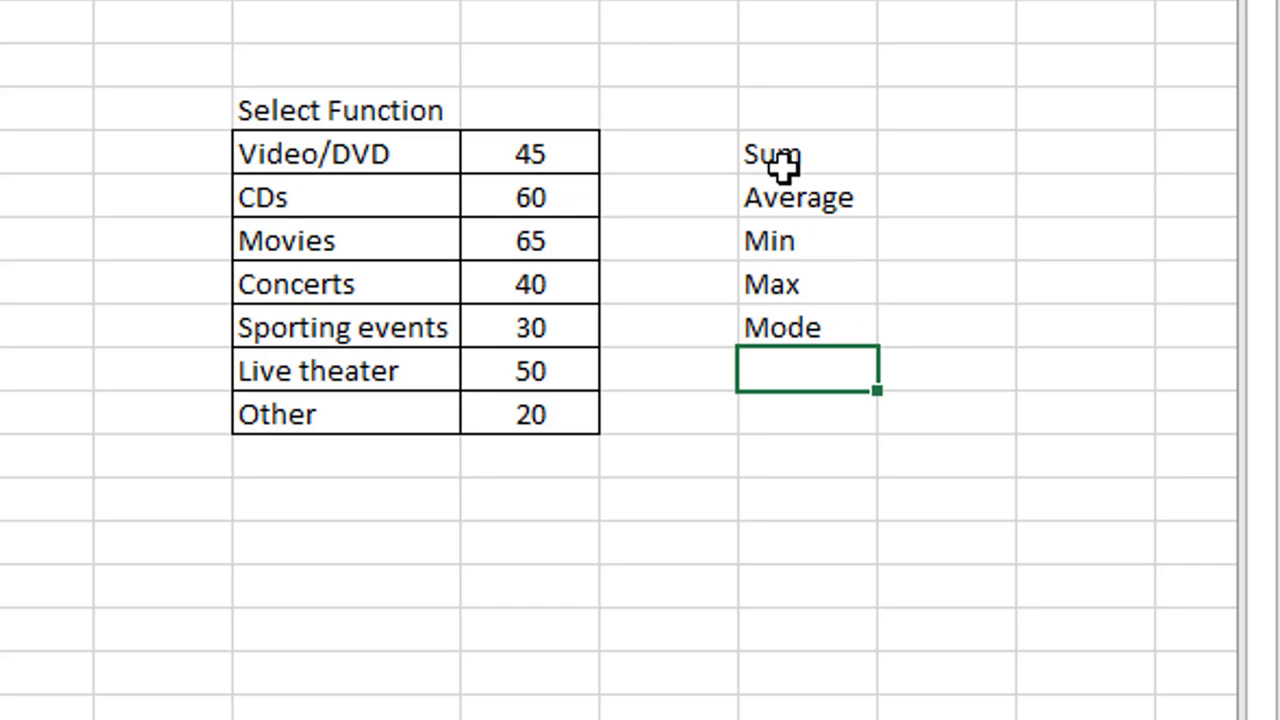
- Select the function names from Sum down through Mode
click(780, 158)
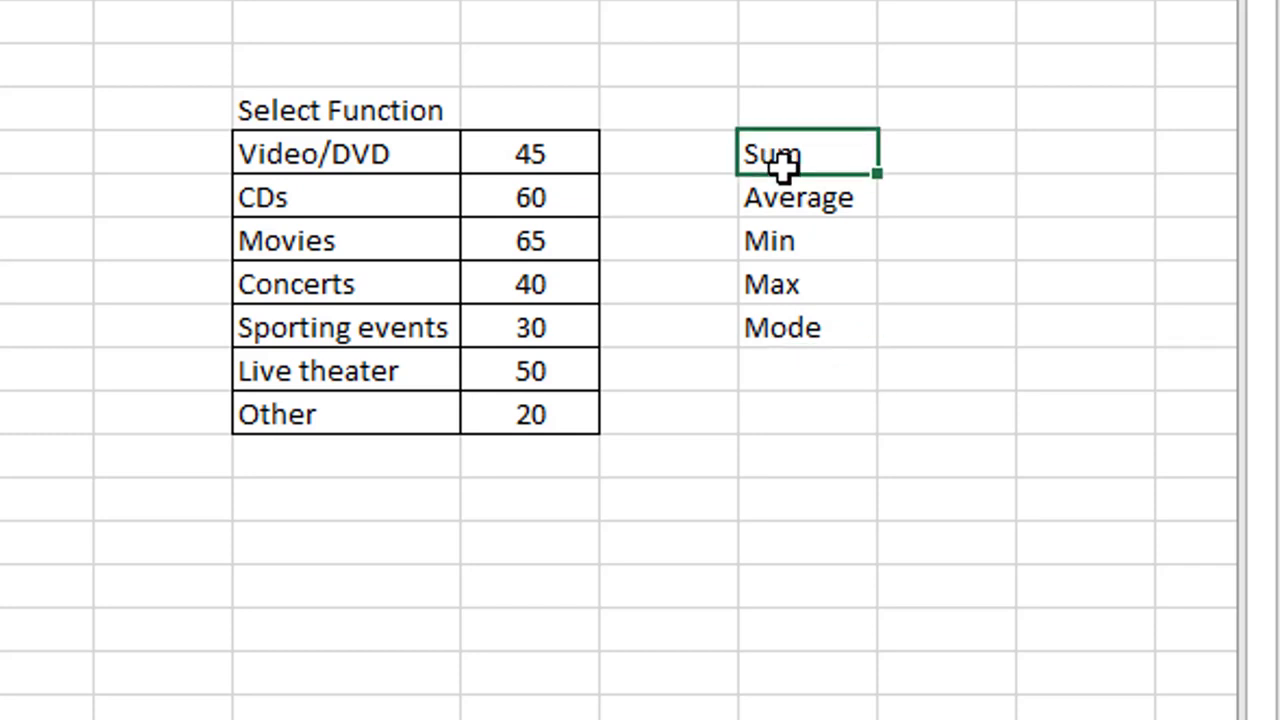
key(shift+Down)
key(shift+Down)
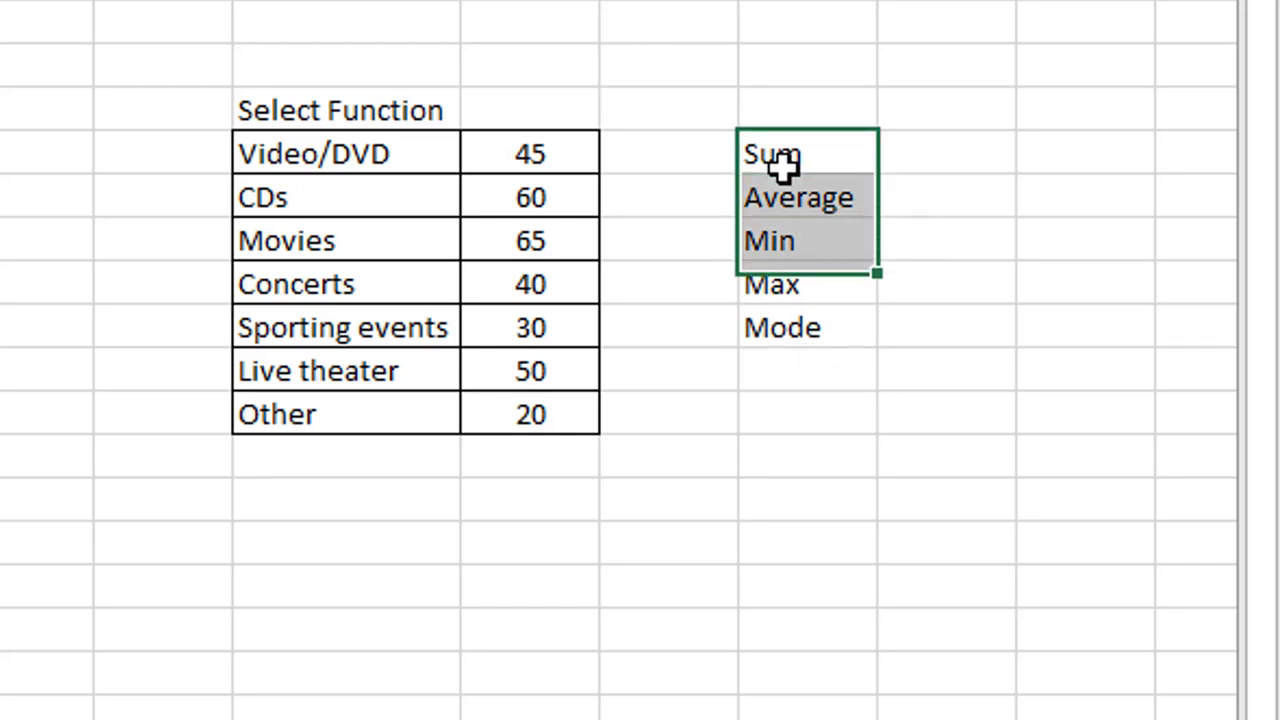
key(shift+Down)
key(shift+Down)
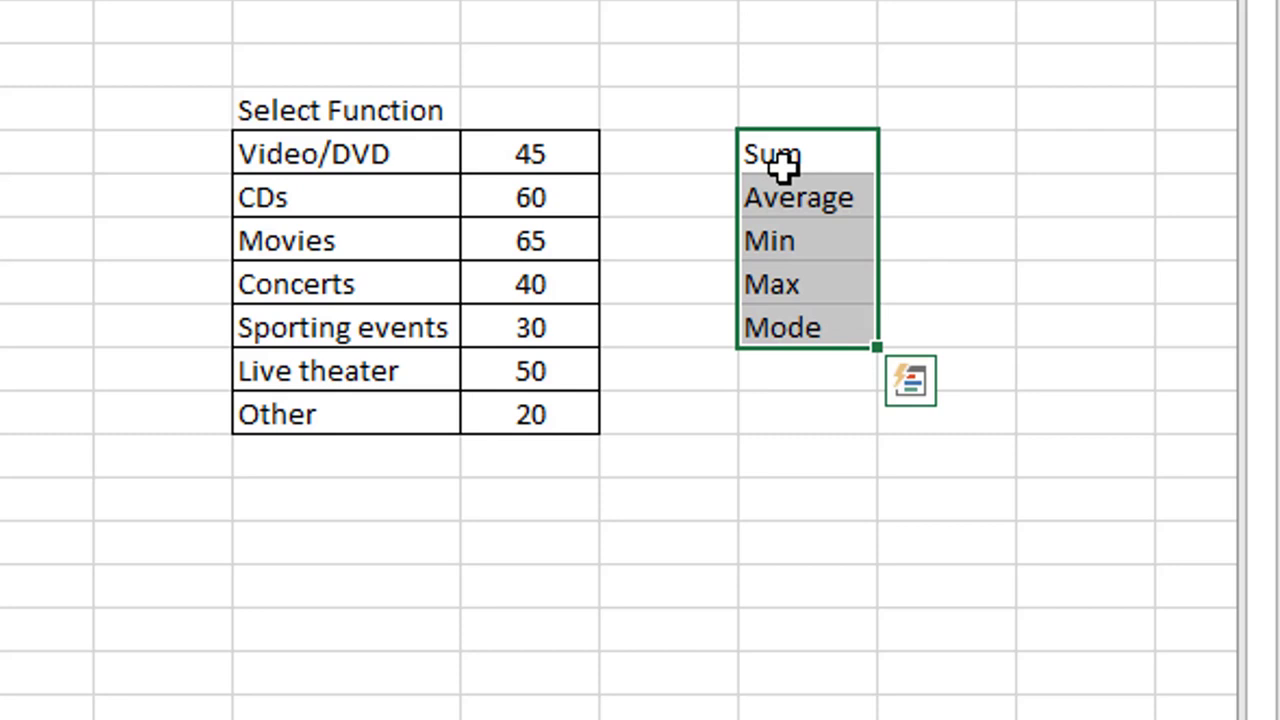
click(484, 445)
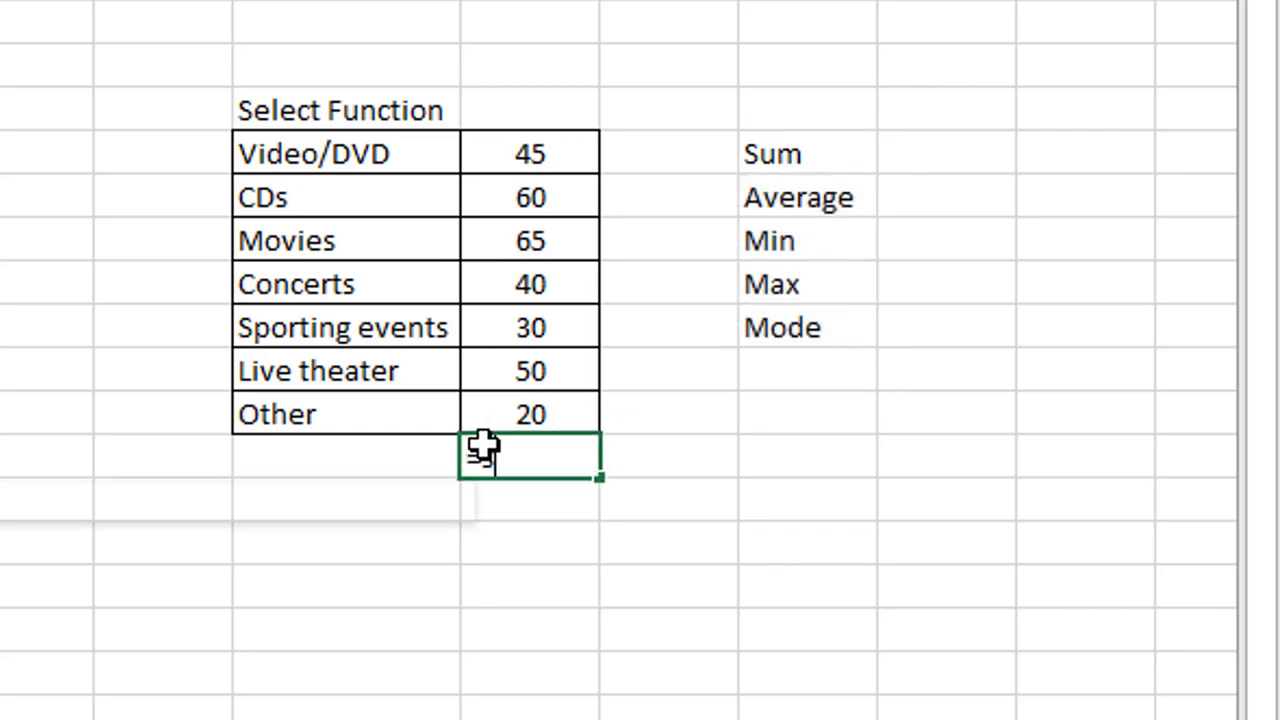
text(=SUM()
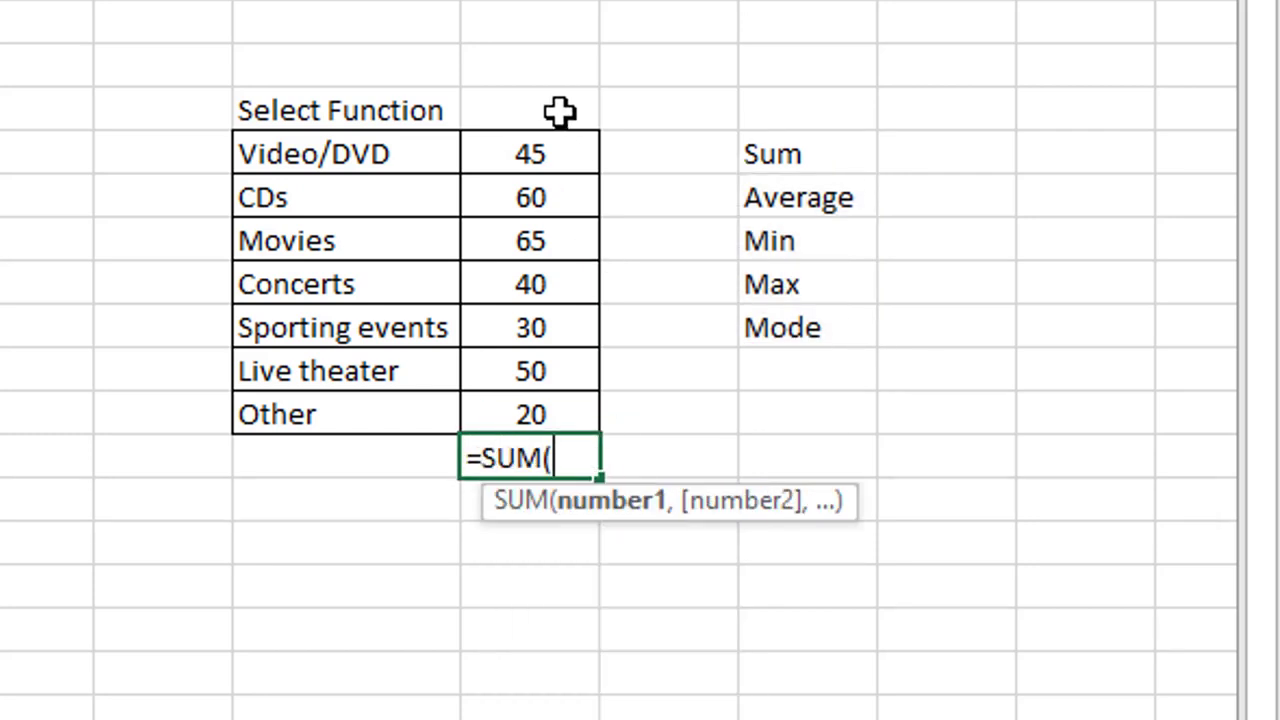
drag(560, 162, 558, 410)
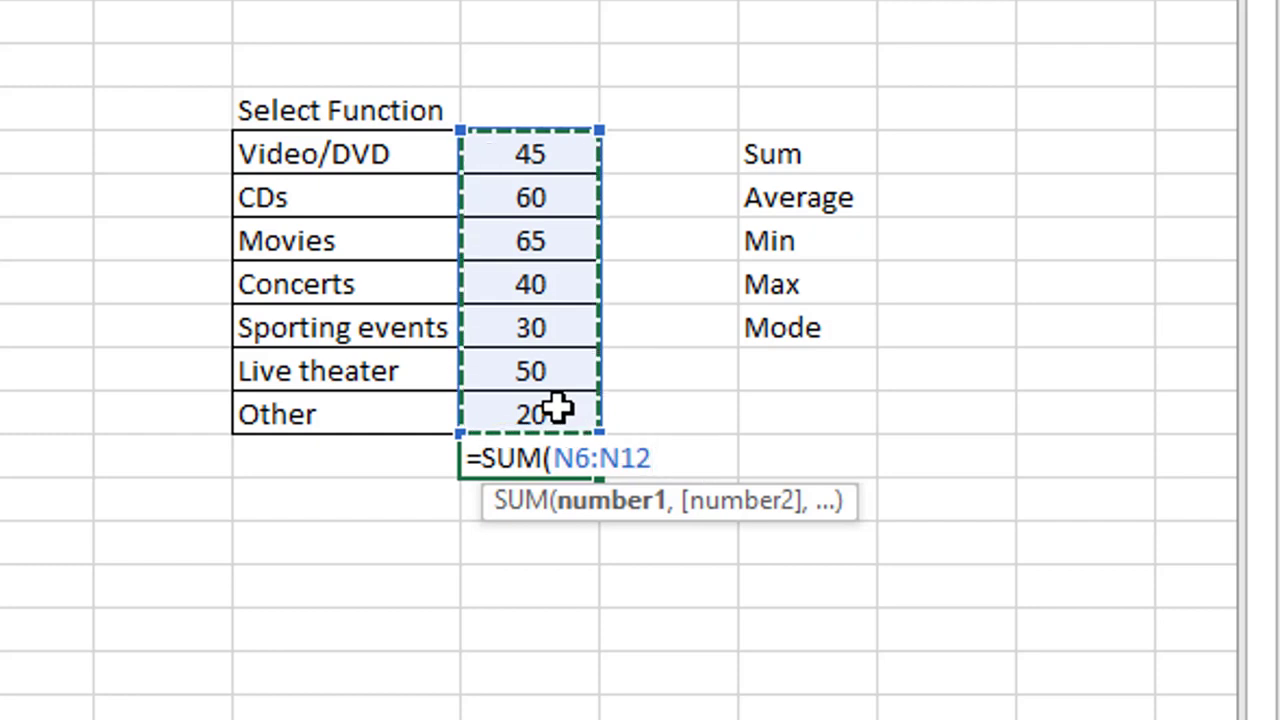
text())
key(Return)
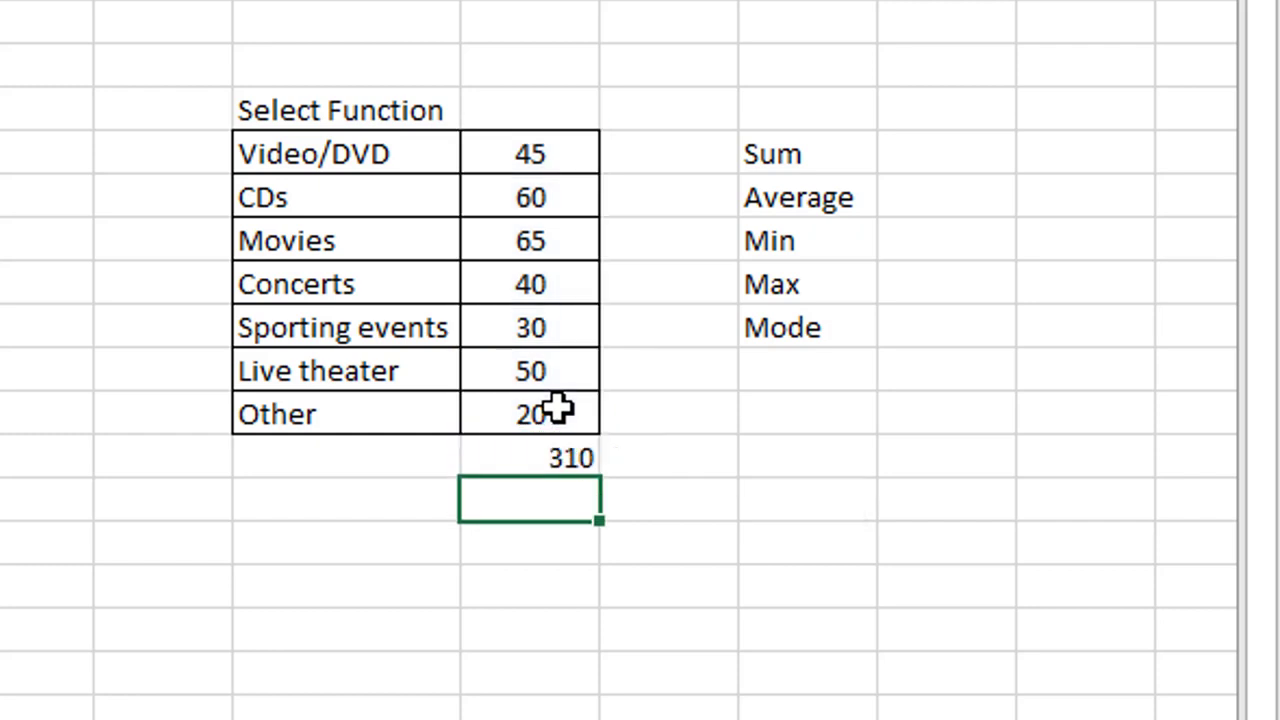
click(526, 116)
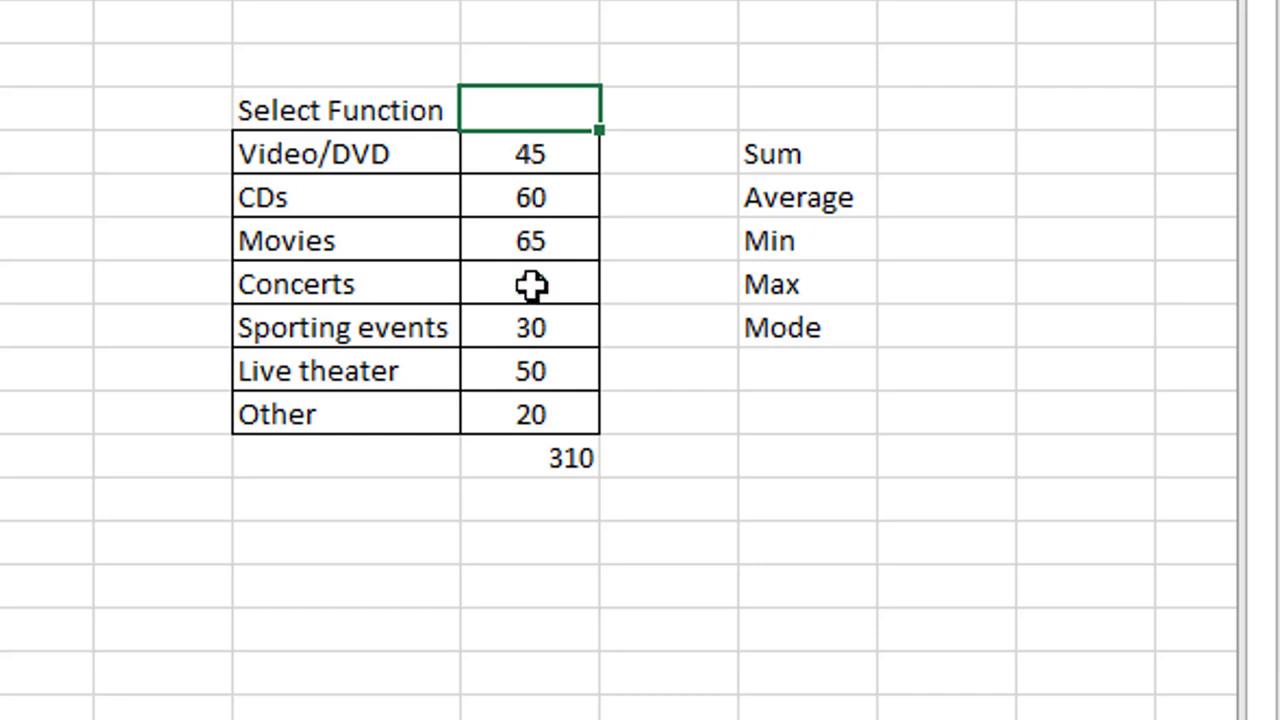
click(530, 446)
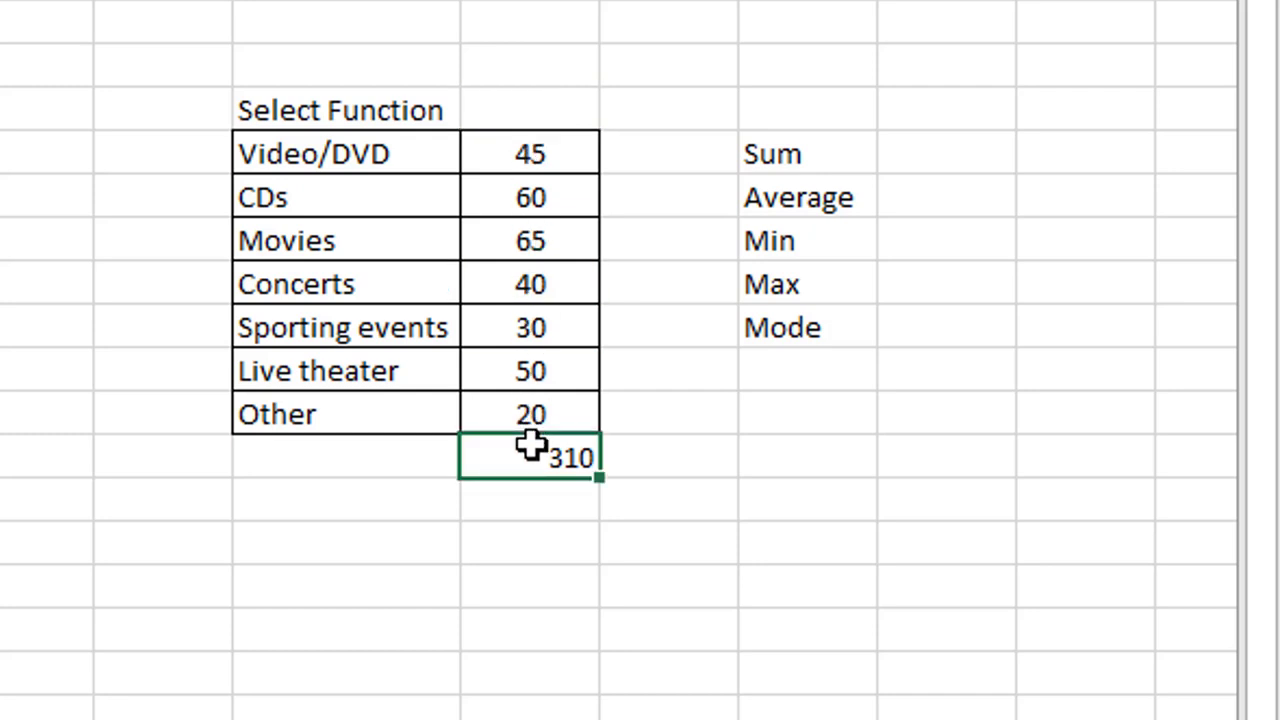
key(Delete)
key(Up)
key(Up)
key(Up)
- Draw a form-control list box across columns J–K from the Developer tab
click(510, 107)
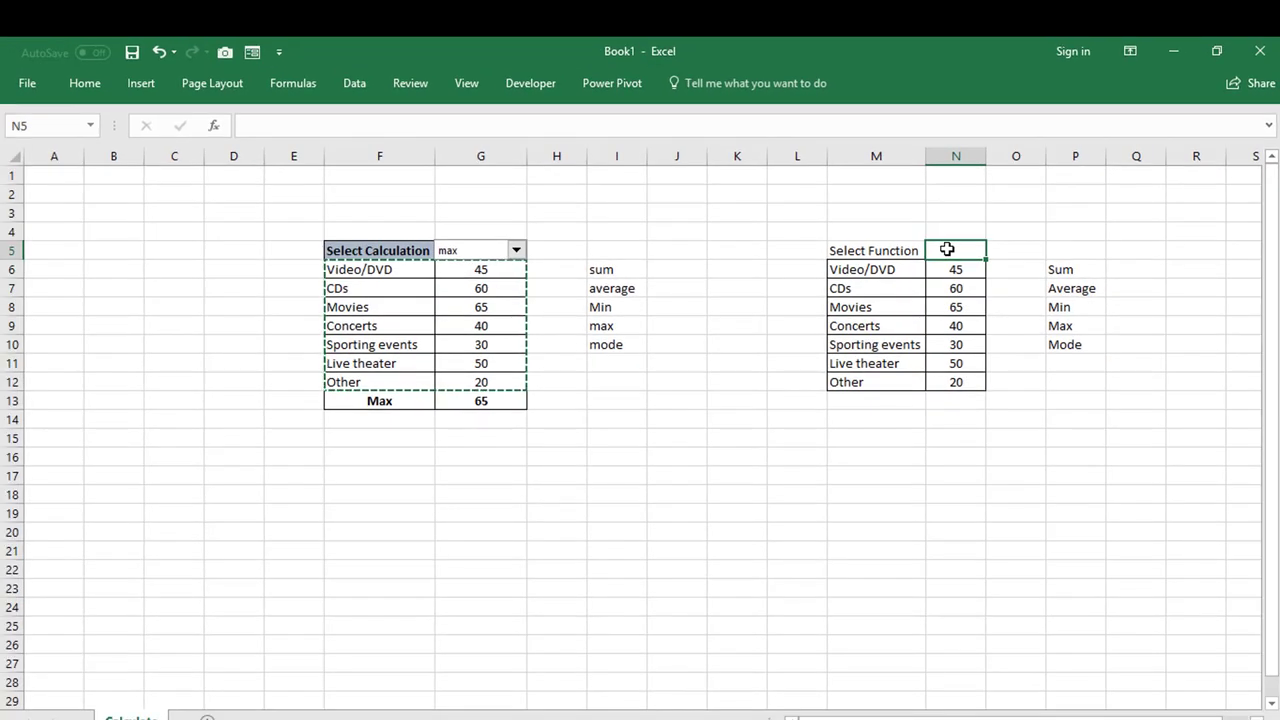
click(530, 84)
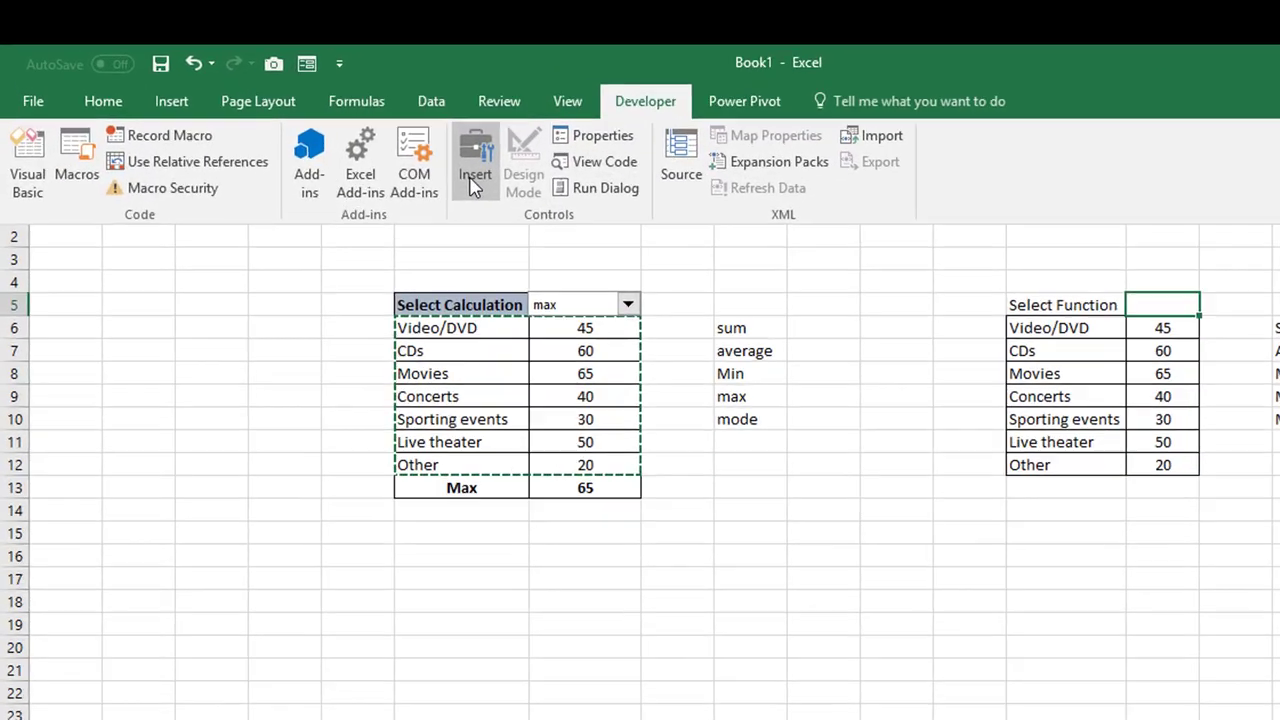
click(474, 187)
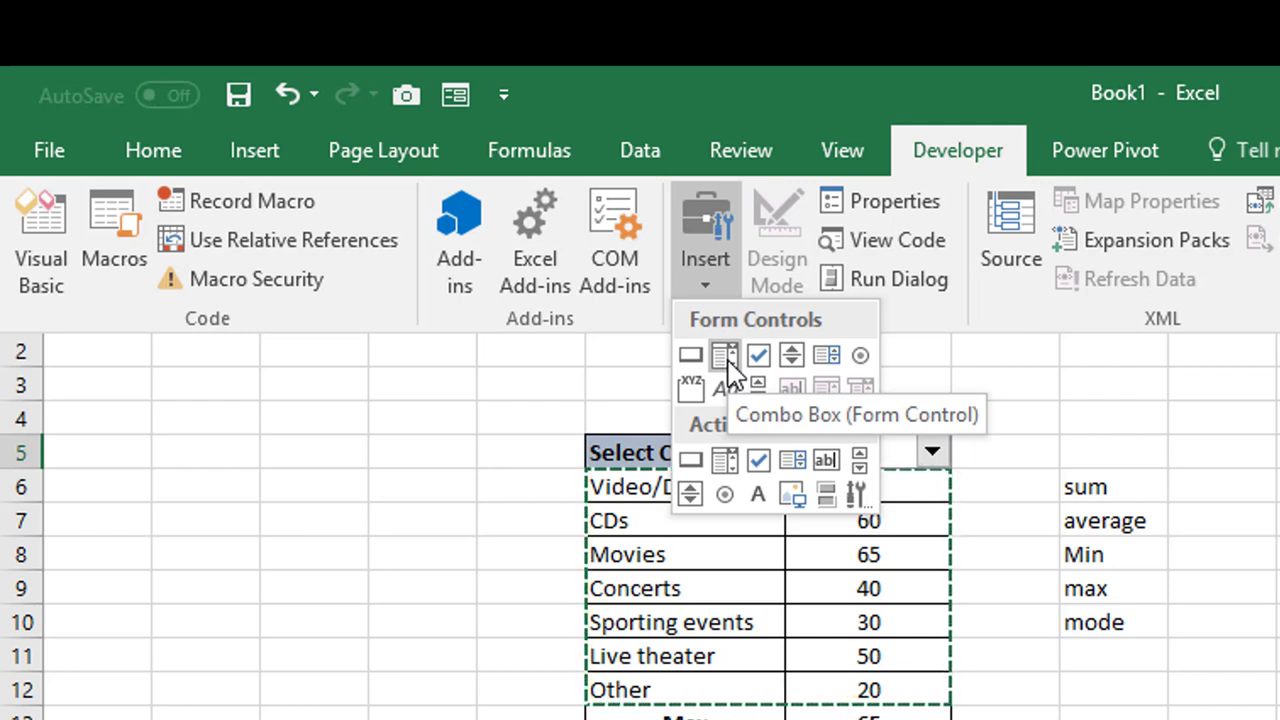
click(823, 366)
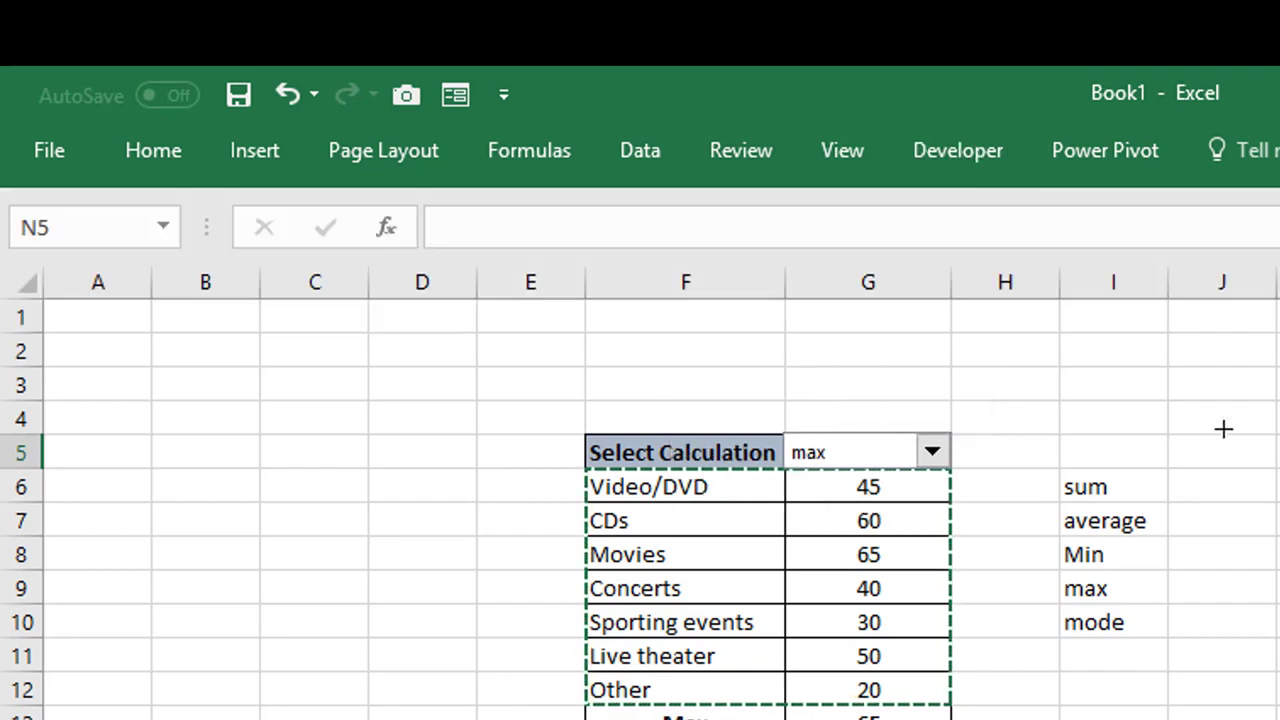
drag(1222, 428, 1279, 546)
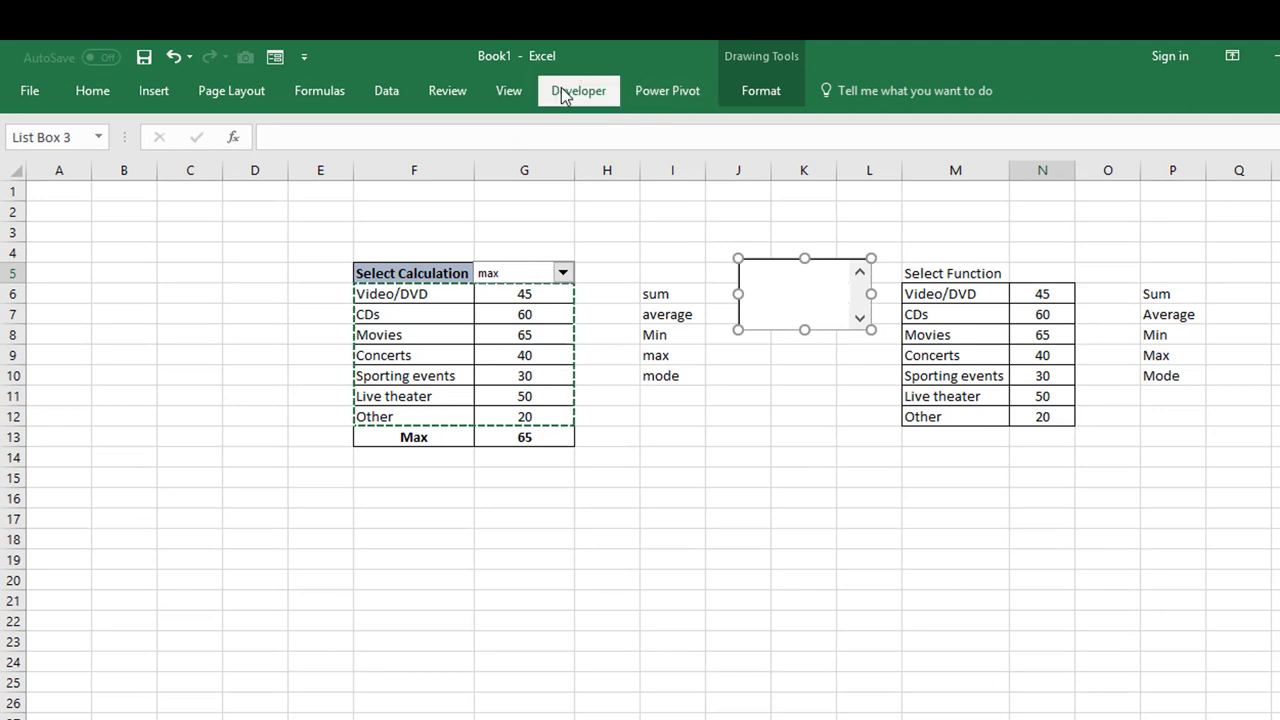
- Insert a combo box, move it beside Select Function and narrow it to fit N5
click(563, 90)
click(424, 170)
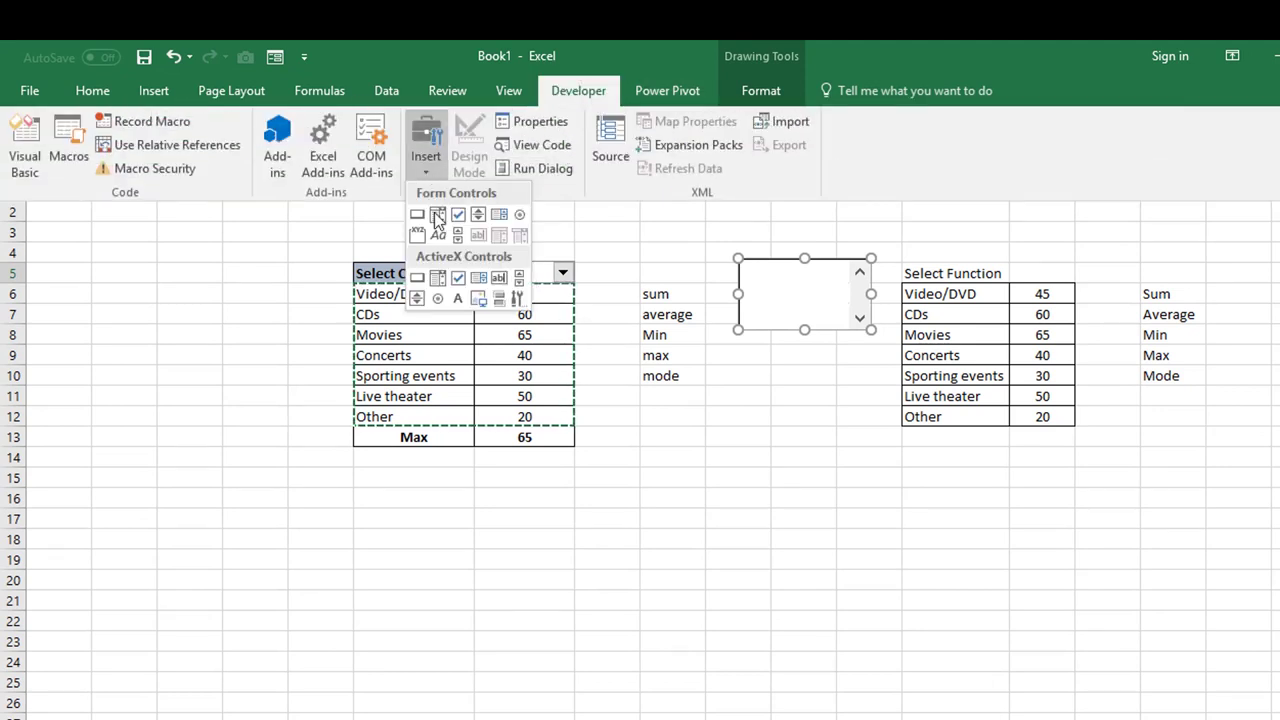
click(437, 215)
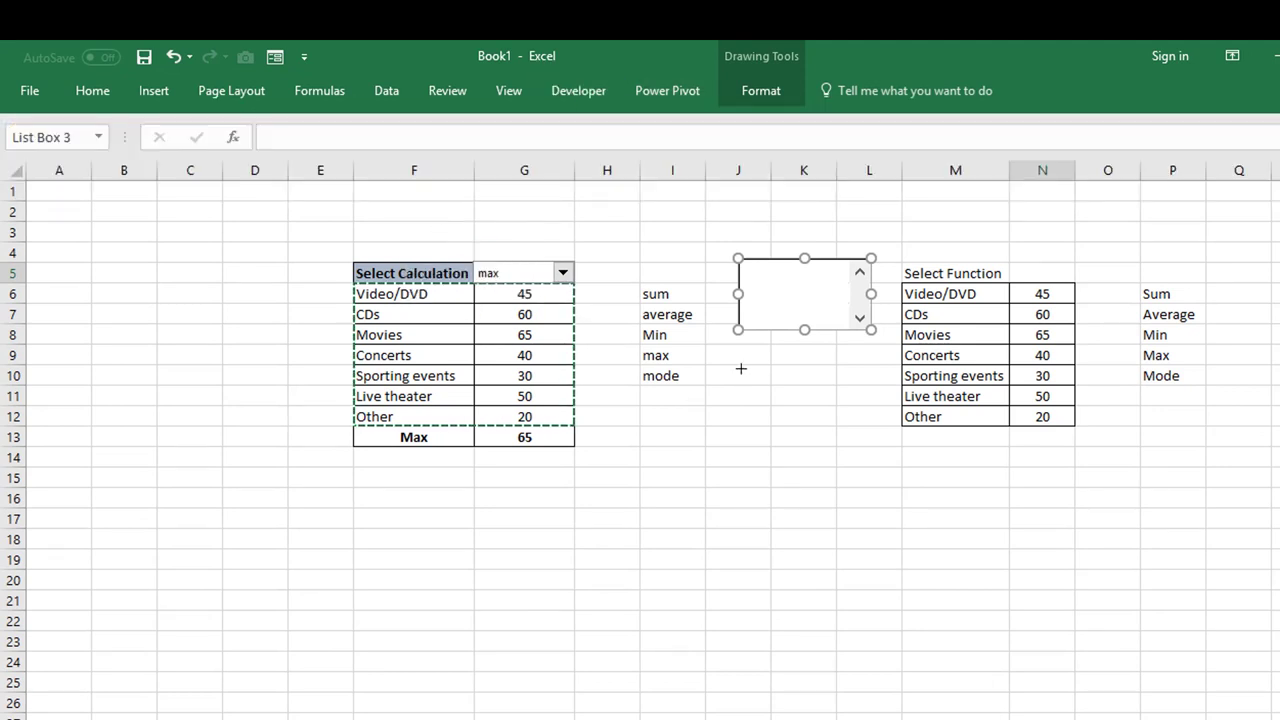
drag(742, 370, 851, 385)
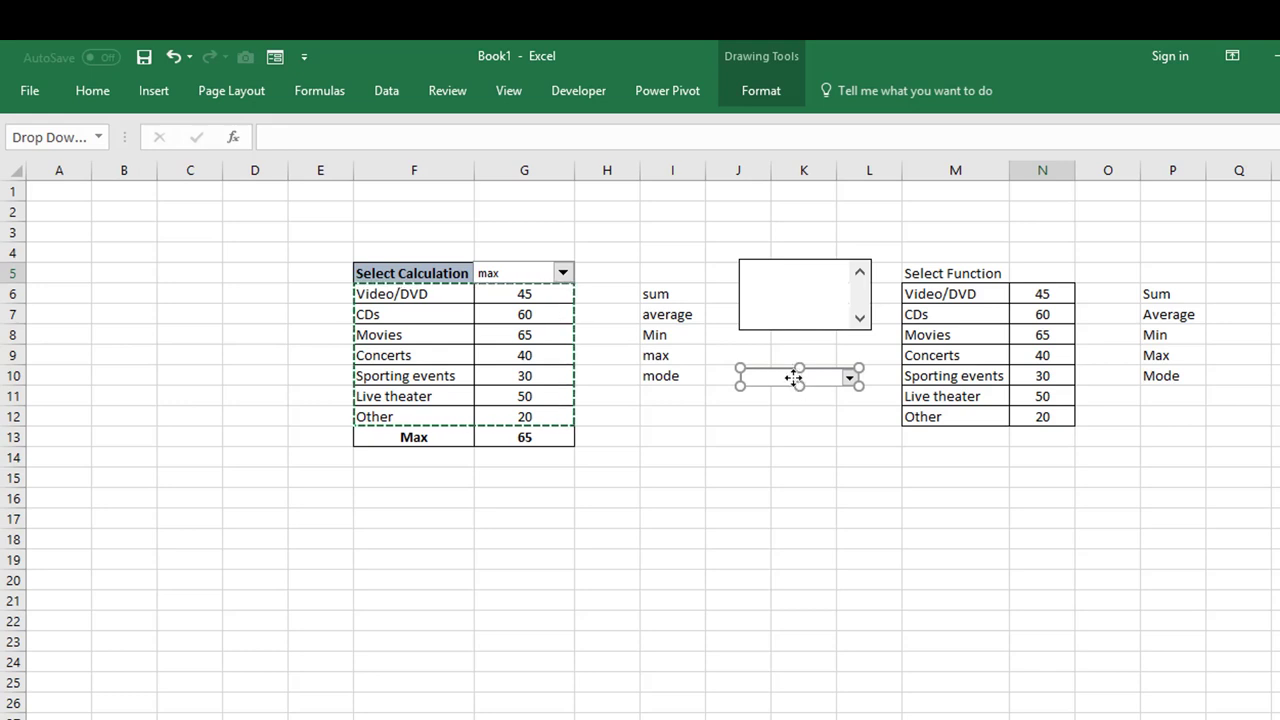
drag(788, 378, 1055, 273)
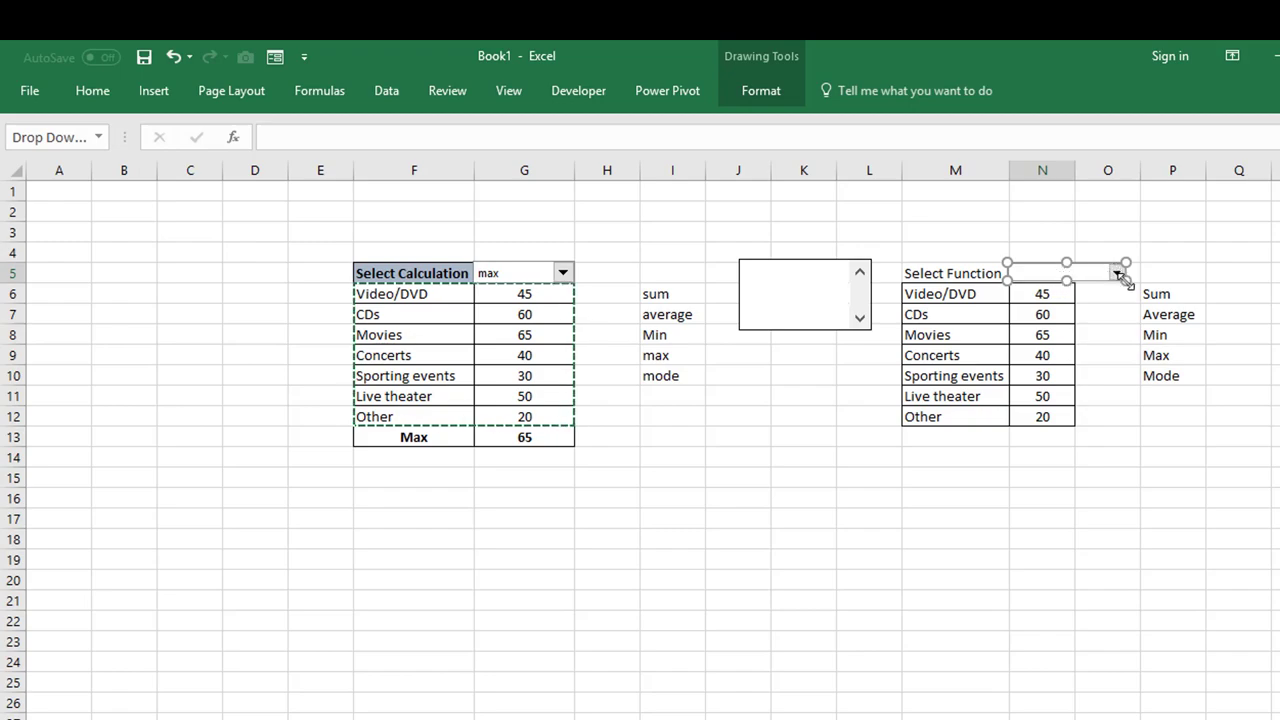
drag(1126, 282, 1076, 281)
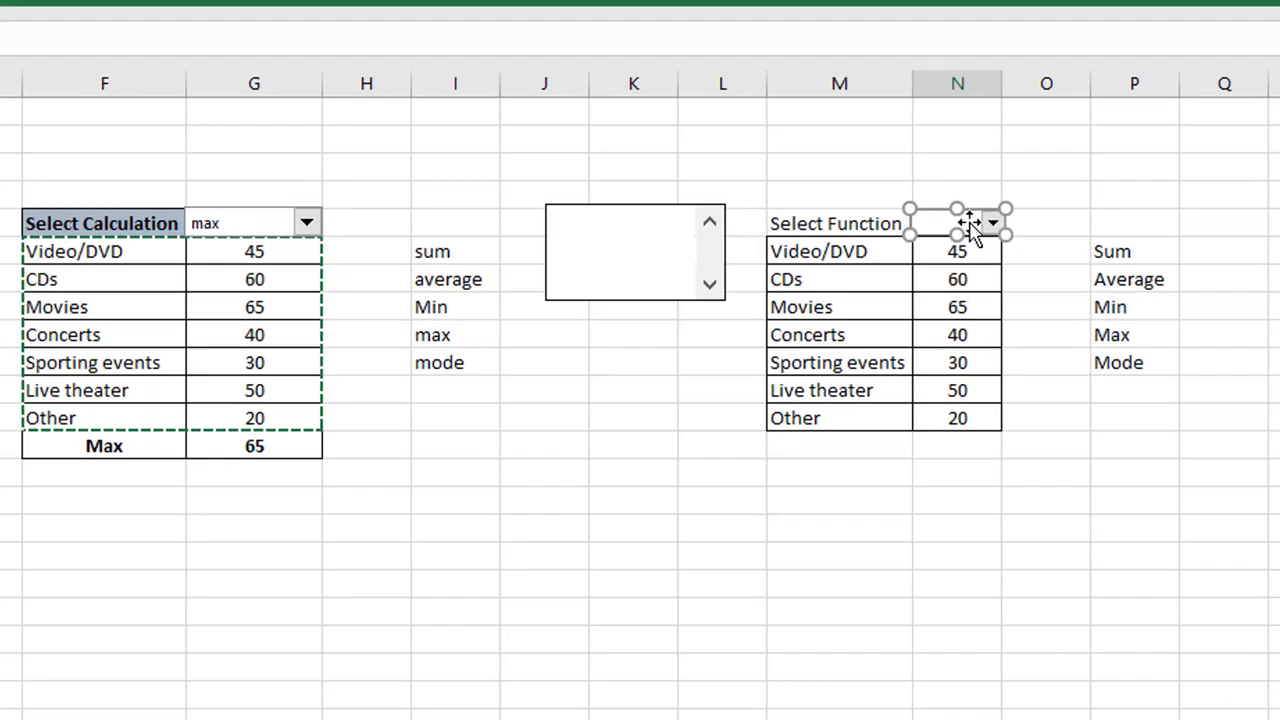
- Set the combo box's input range to $P$6:$P$10 and its cell link to $N$4
right_click(1055, 277)
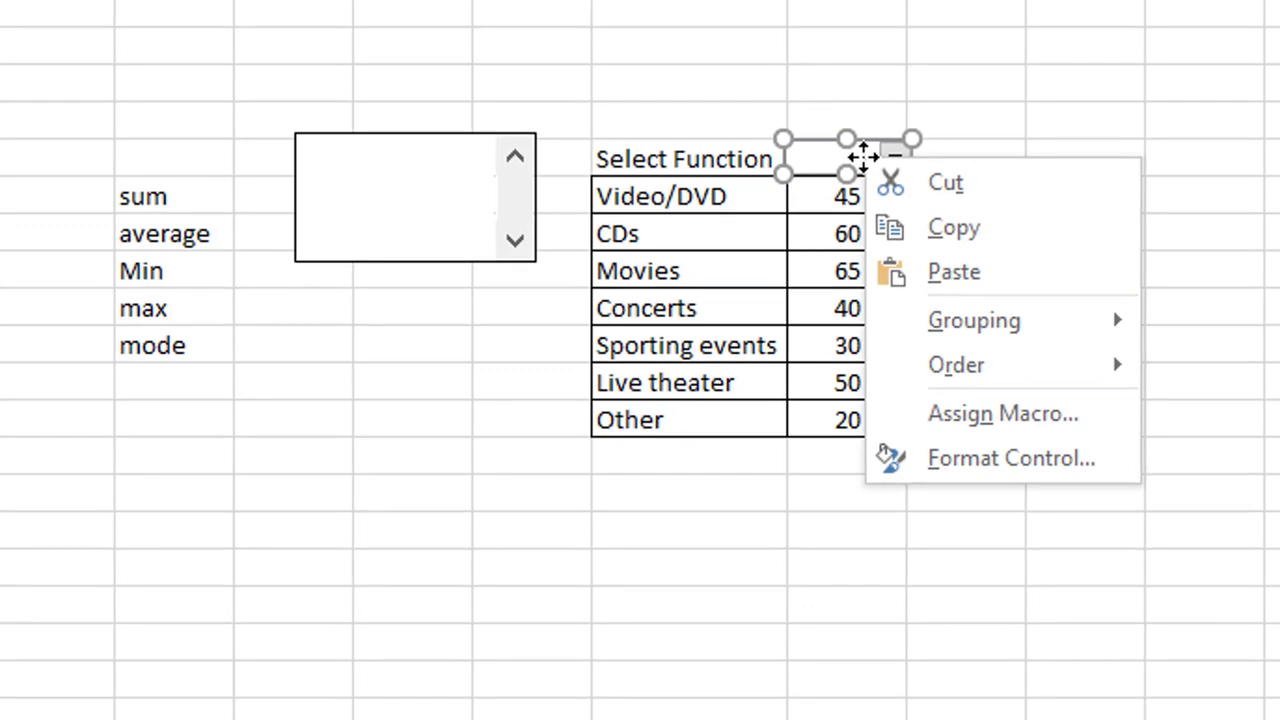
click(955, 442)
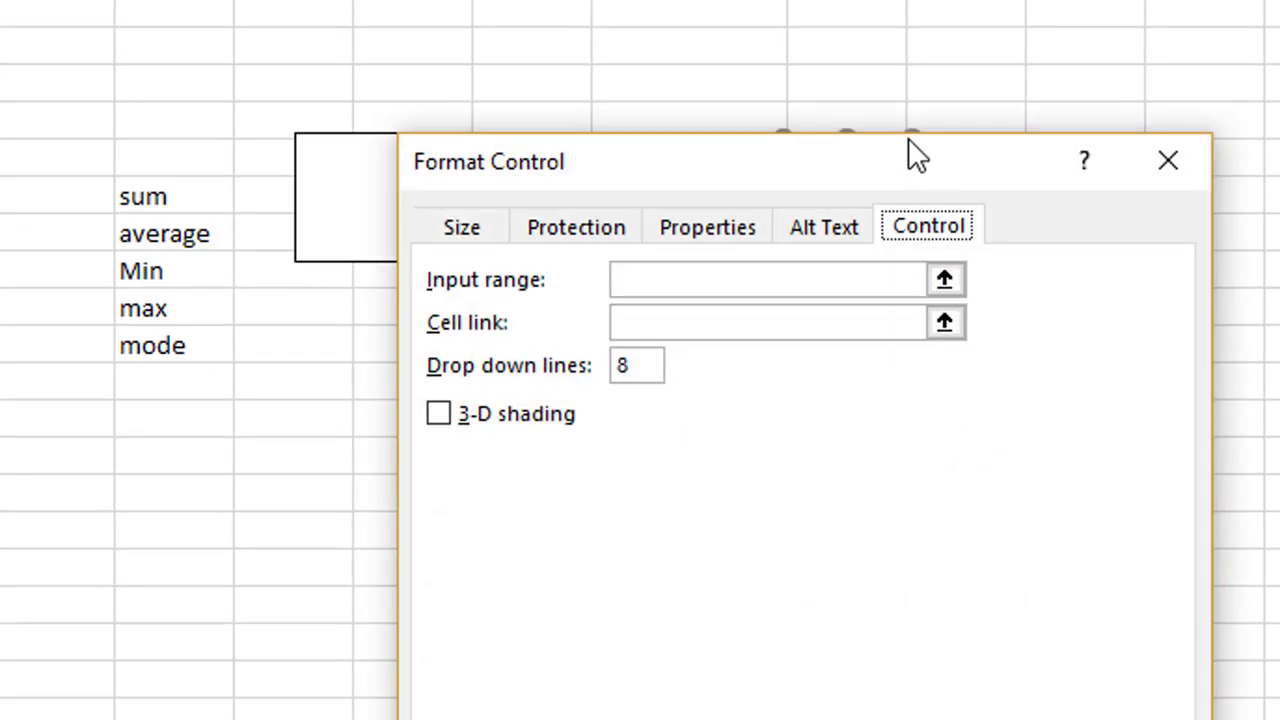
drag(906, 156, 267, 84)
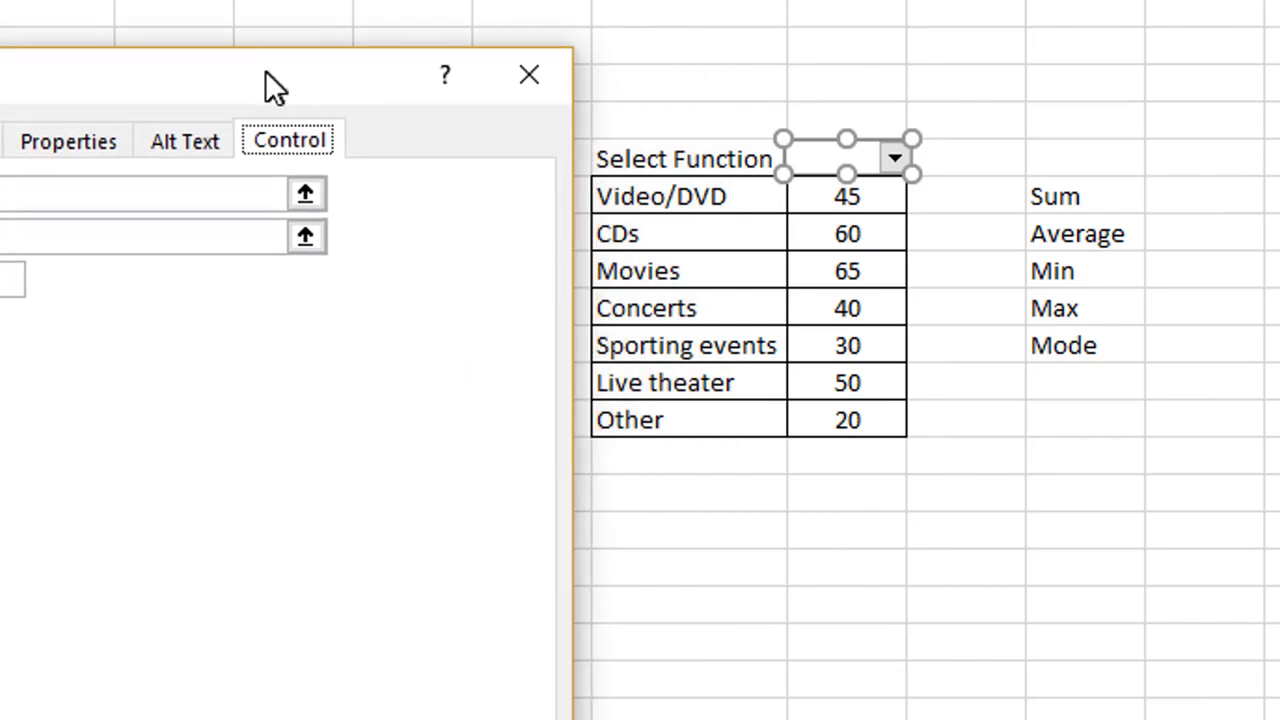
click(100, 195)
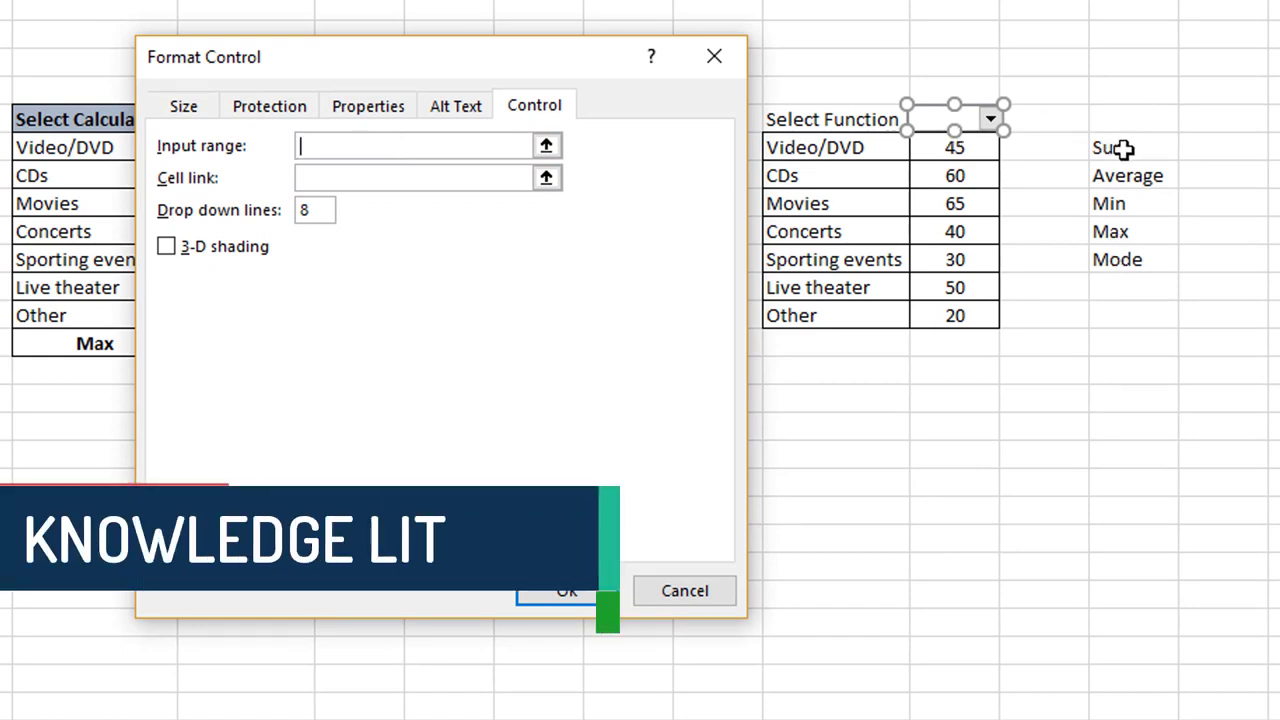
drag(1124, 148, 1124, 250)
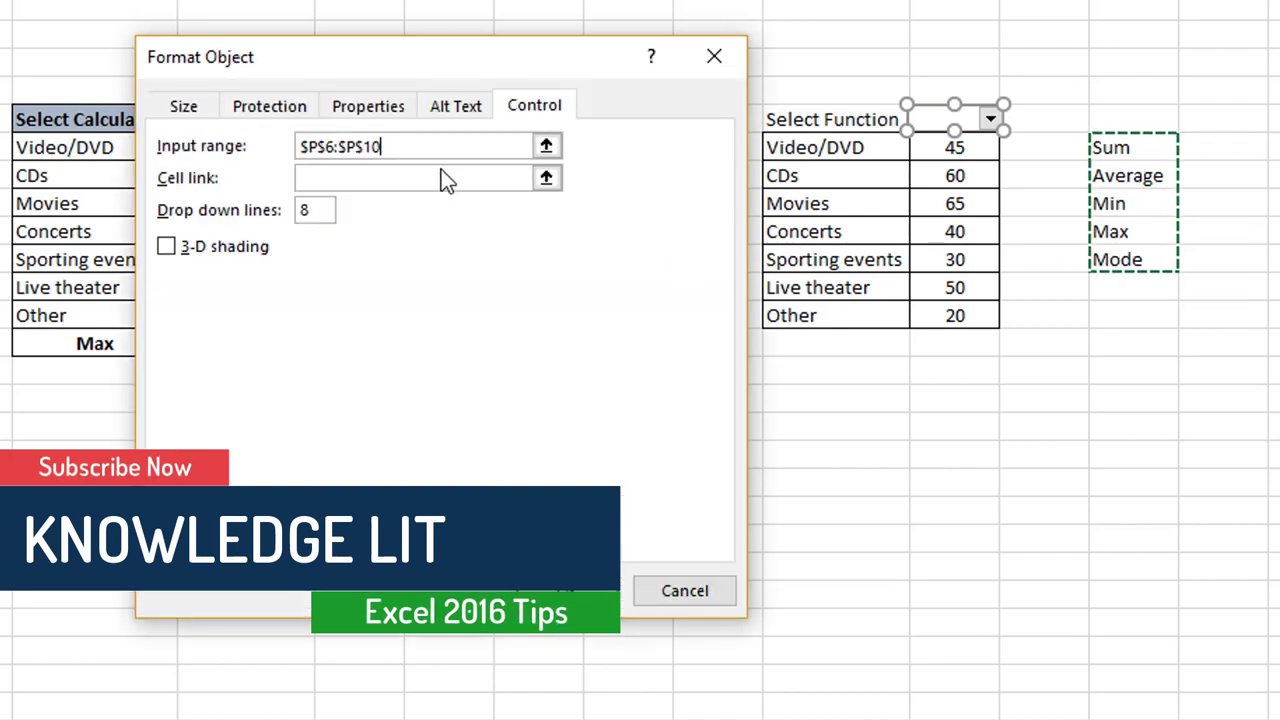
click(441, 175)
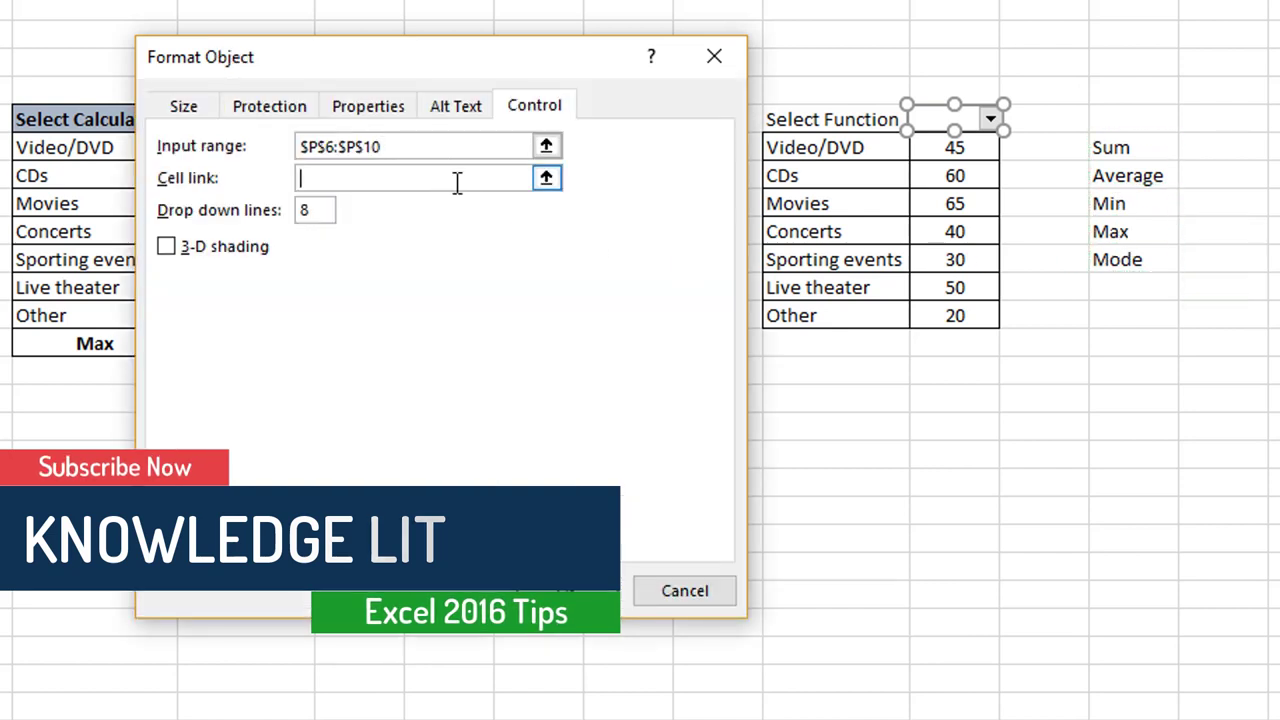
click(546, 178)
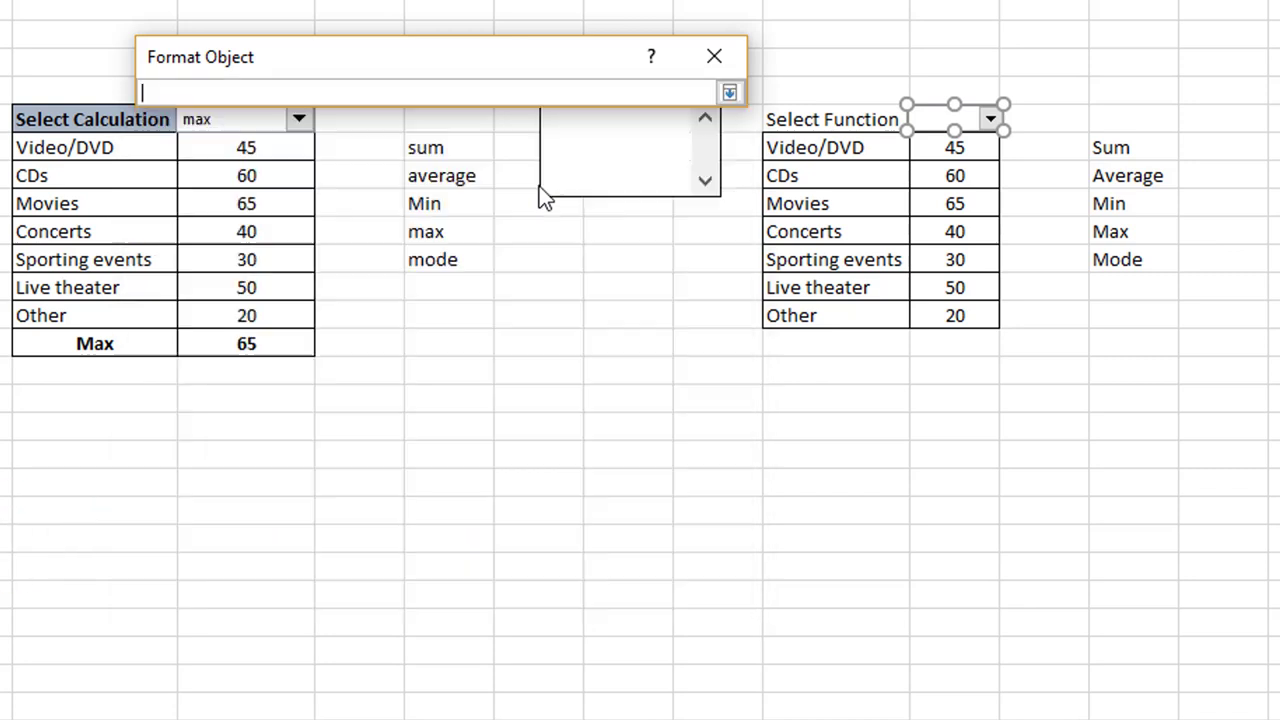
click(935, 83)
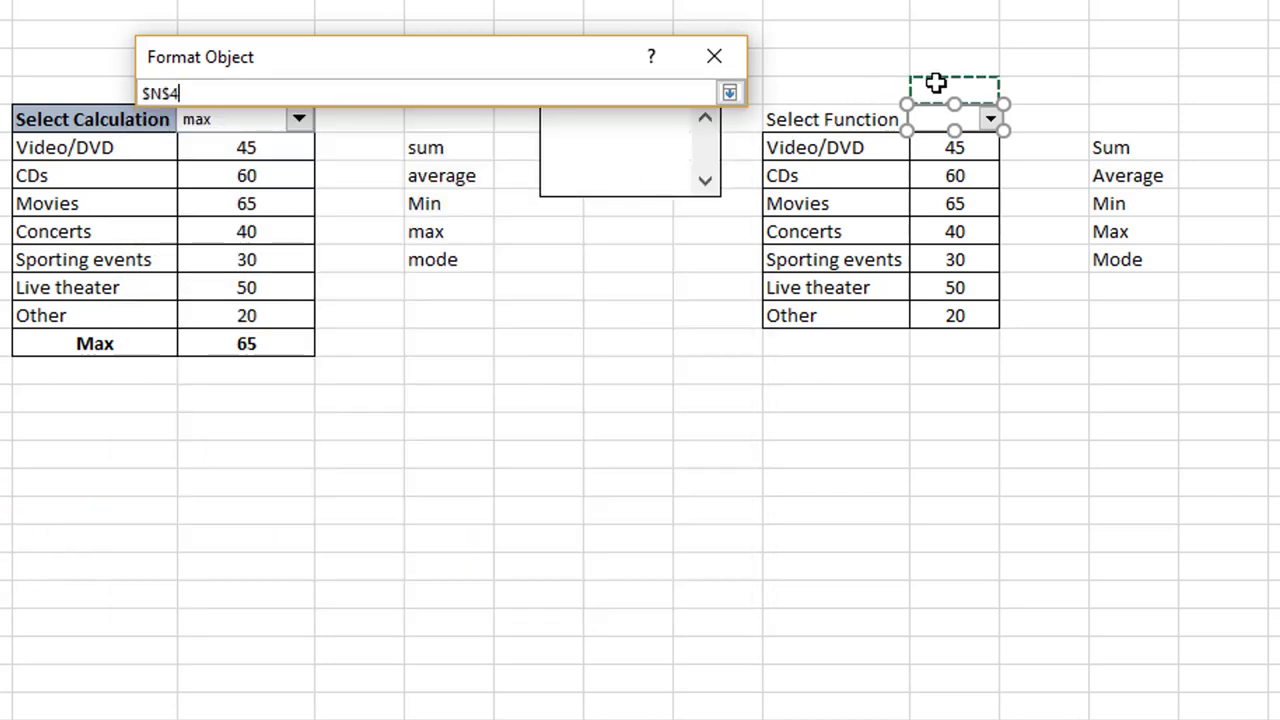
click(737, 94)
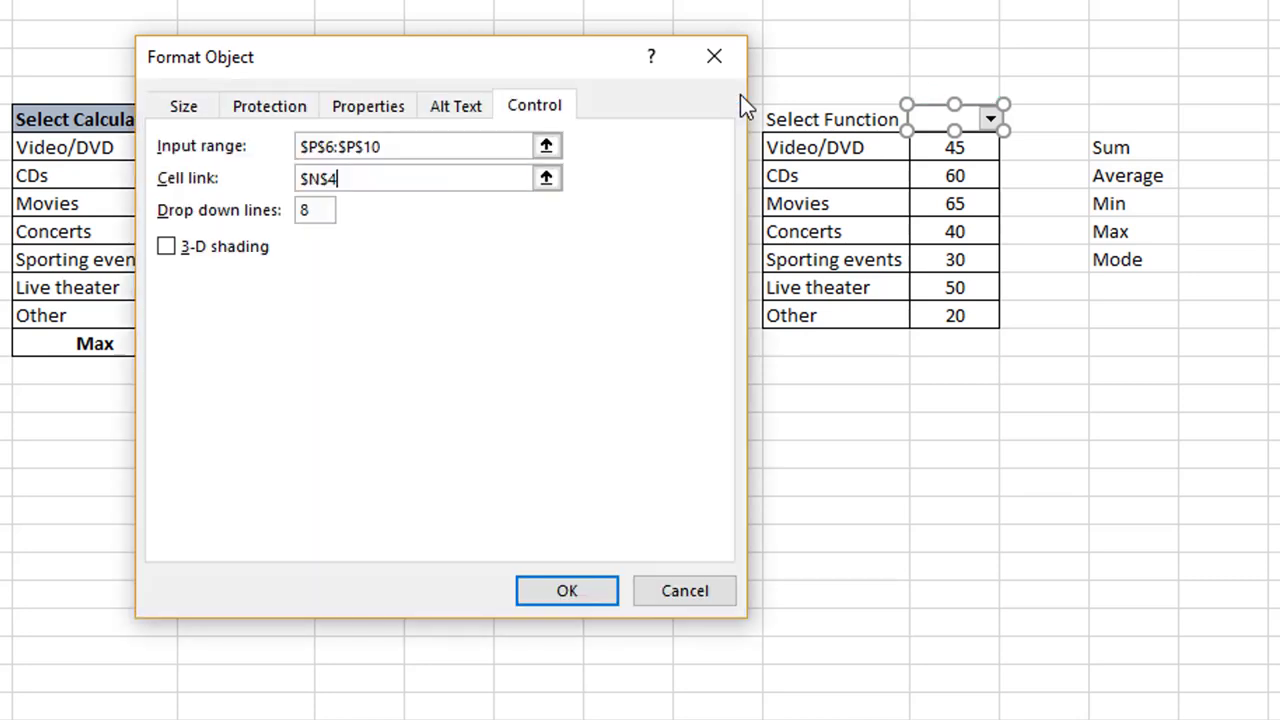
click(572, 592)
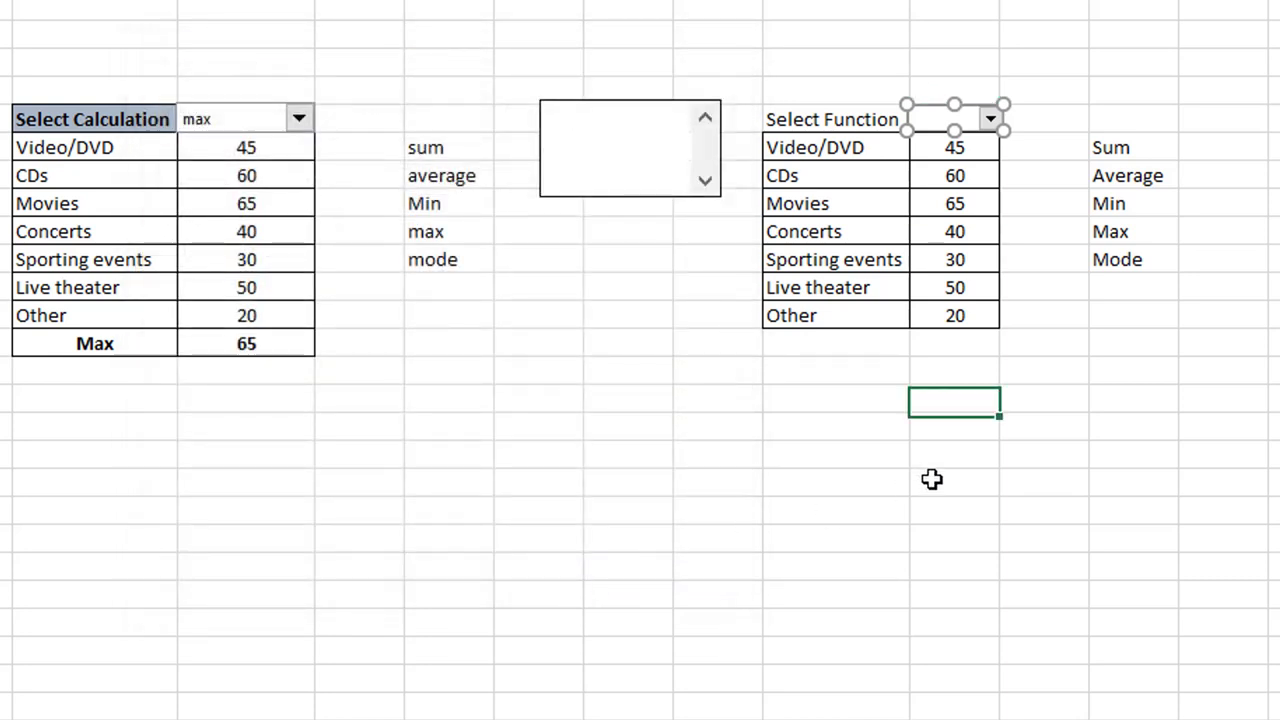
click(931, 479)
- Pick Sum, Average, Min, Max, then Mode in the combo box, leaving N4 at 5
click(991, 120)
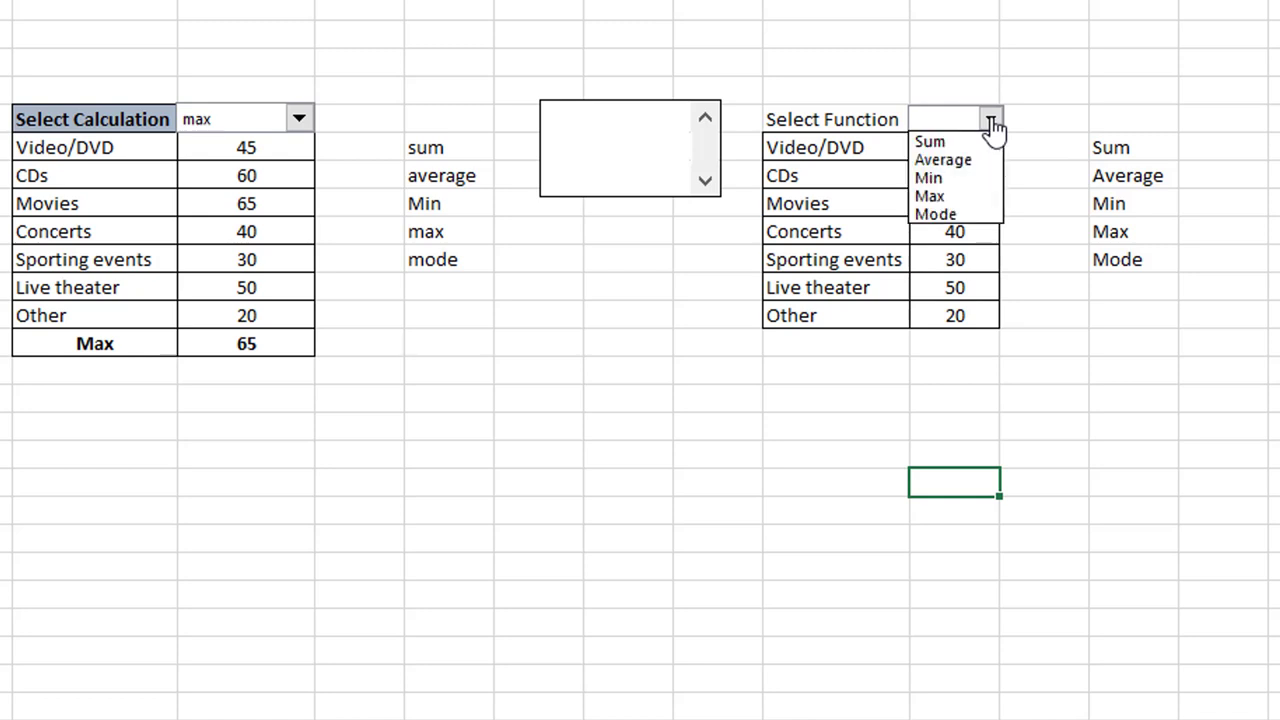
click(963, 149)
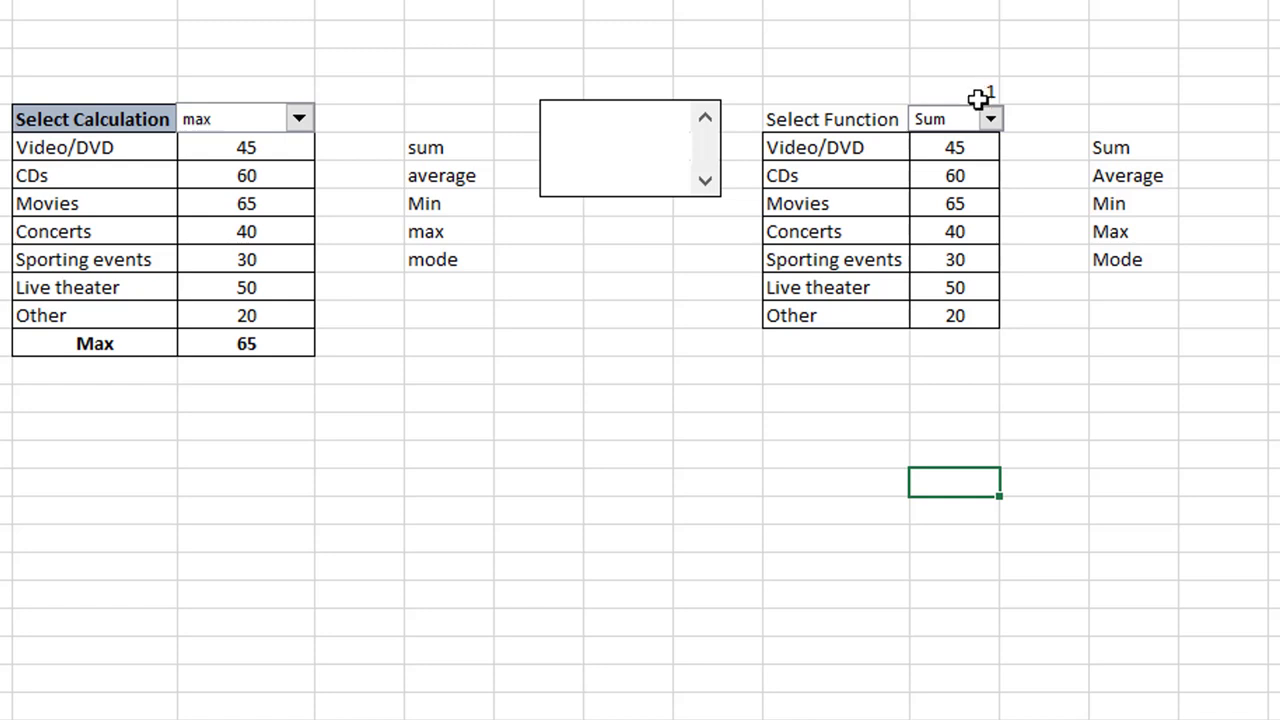
click(990, 121)
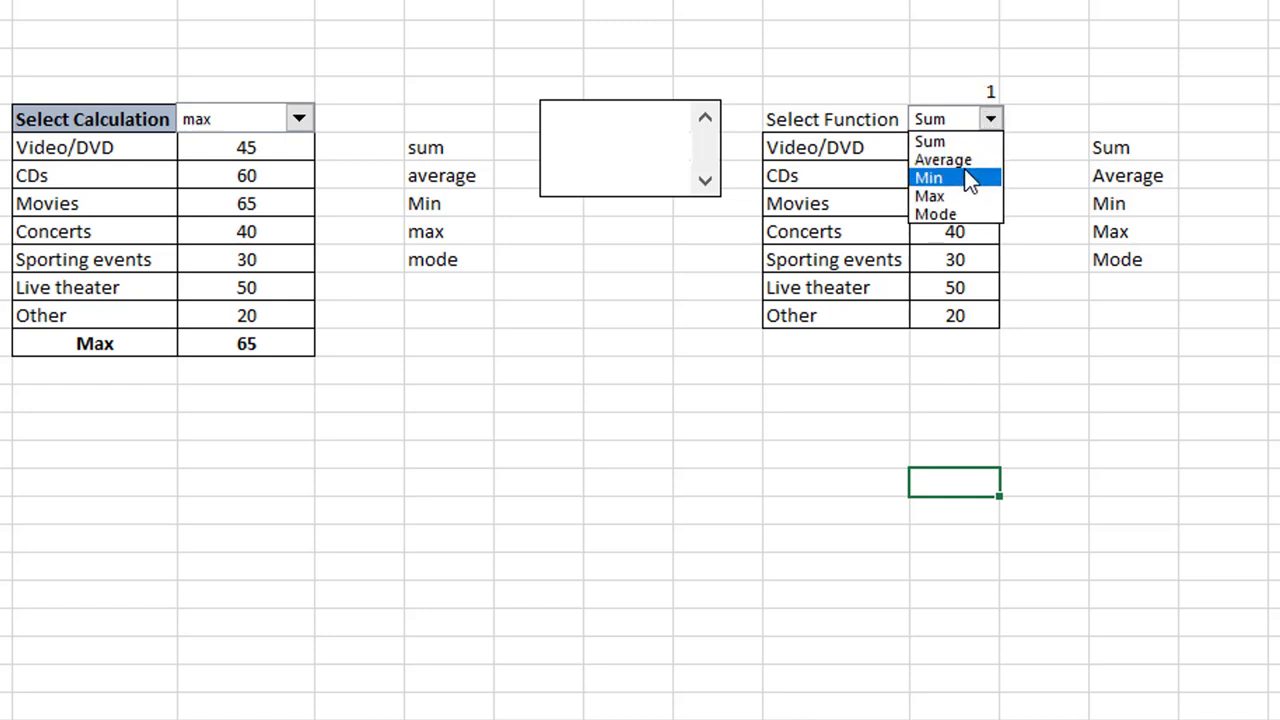
click(960, 158)
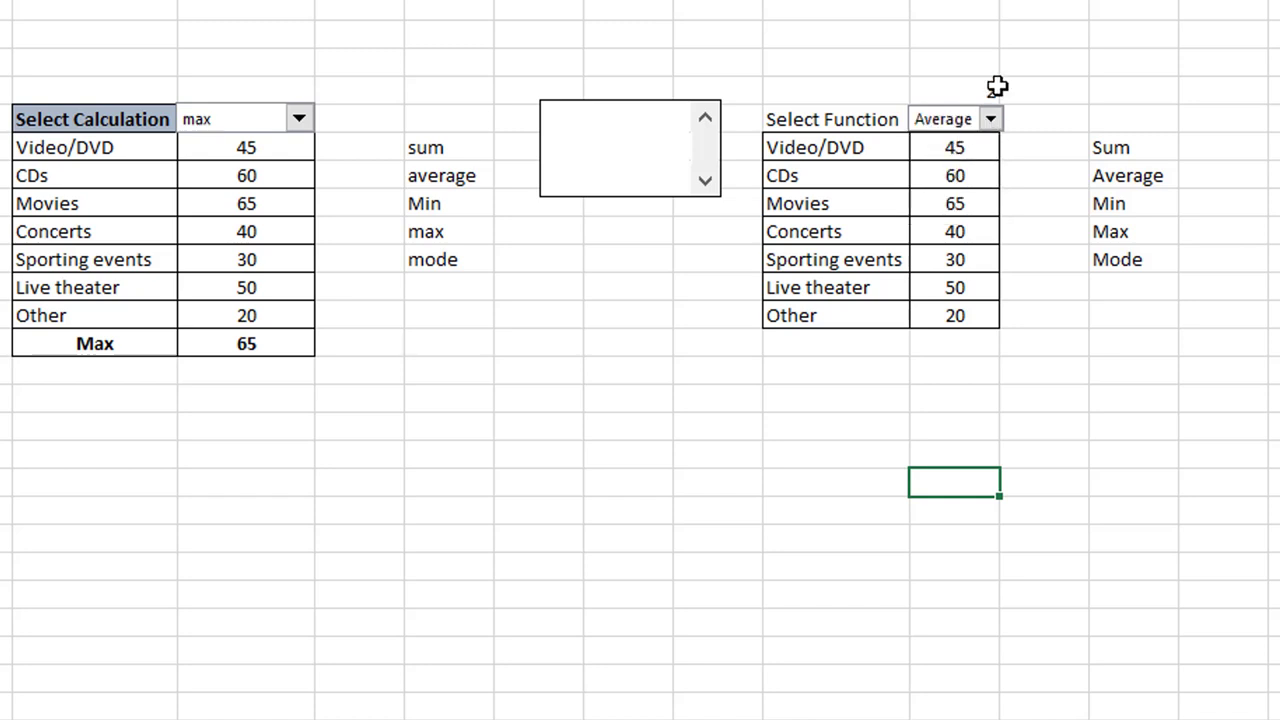
click(991, 121)
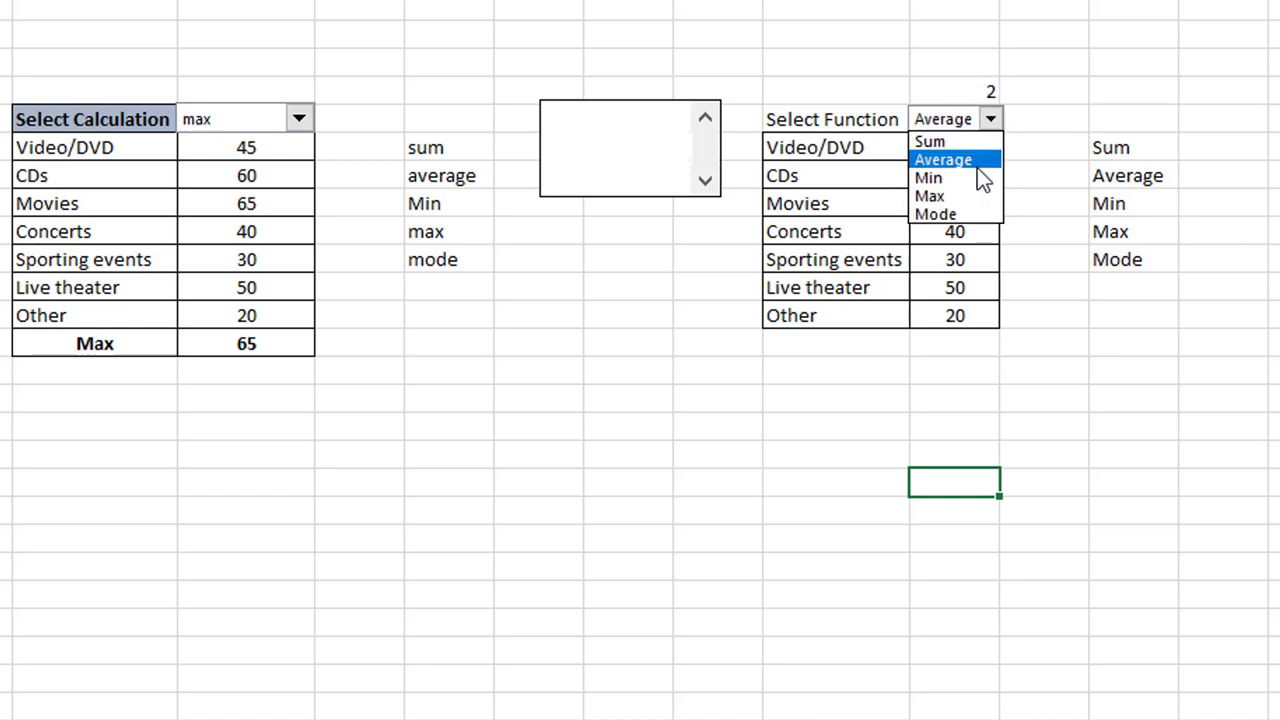
click(960, 177)
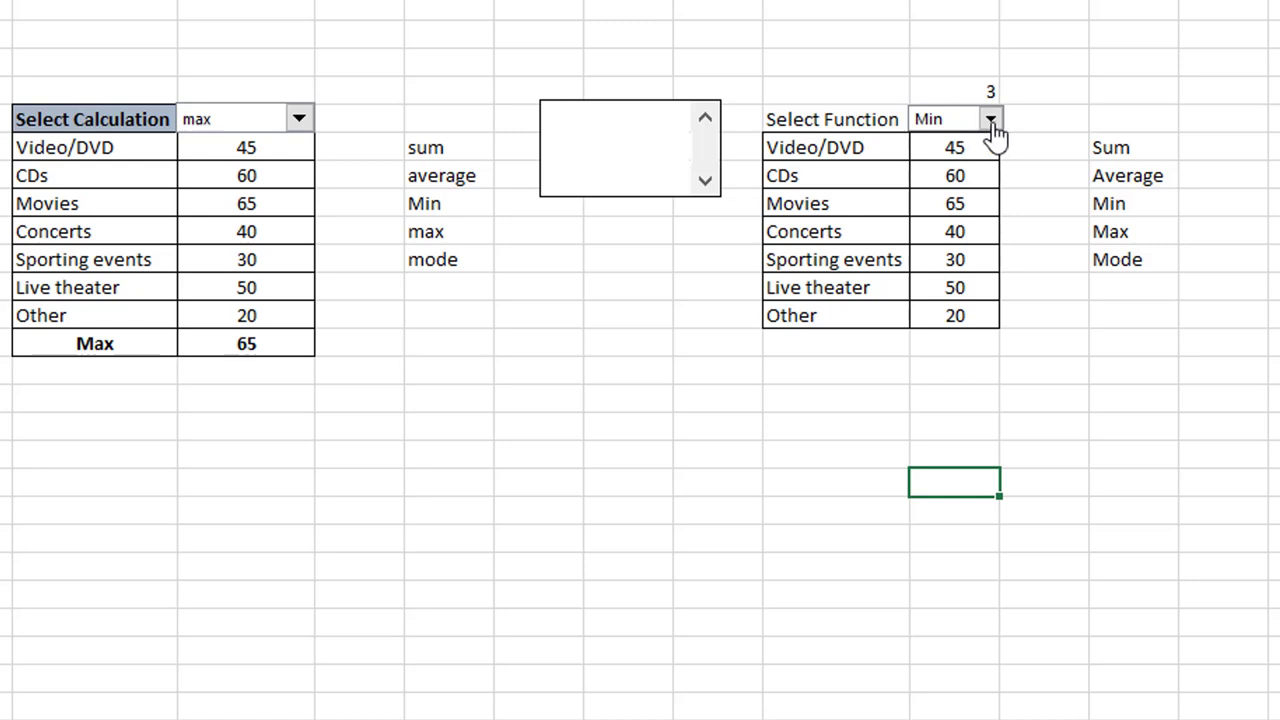
click(990, 119)
click(955, 197)
click(991, 120)
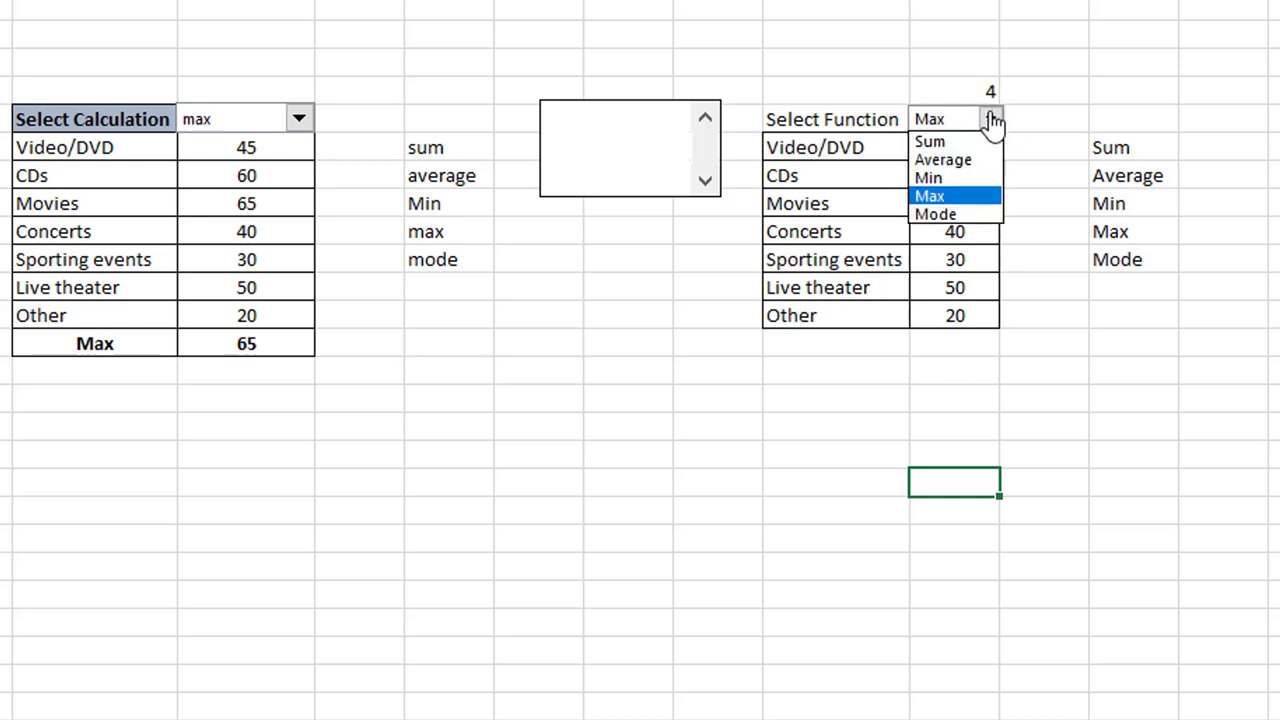
click(949, 211)
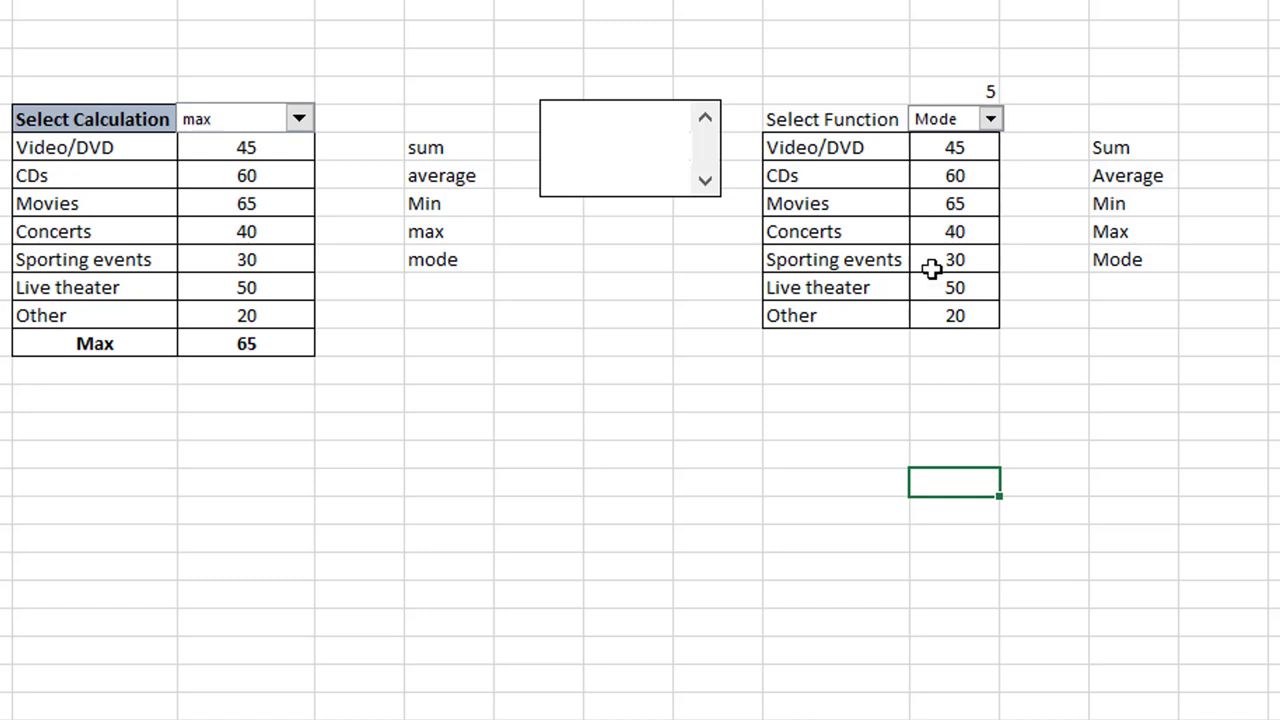
click(922, 350)
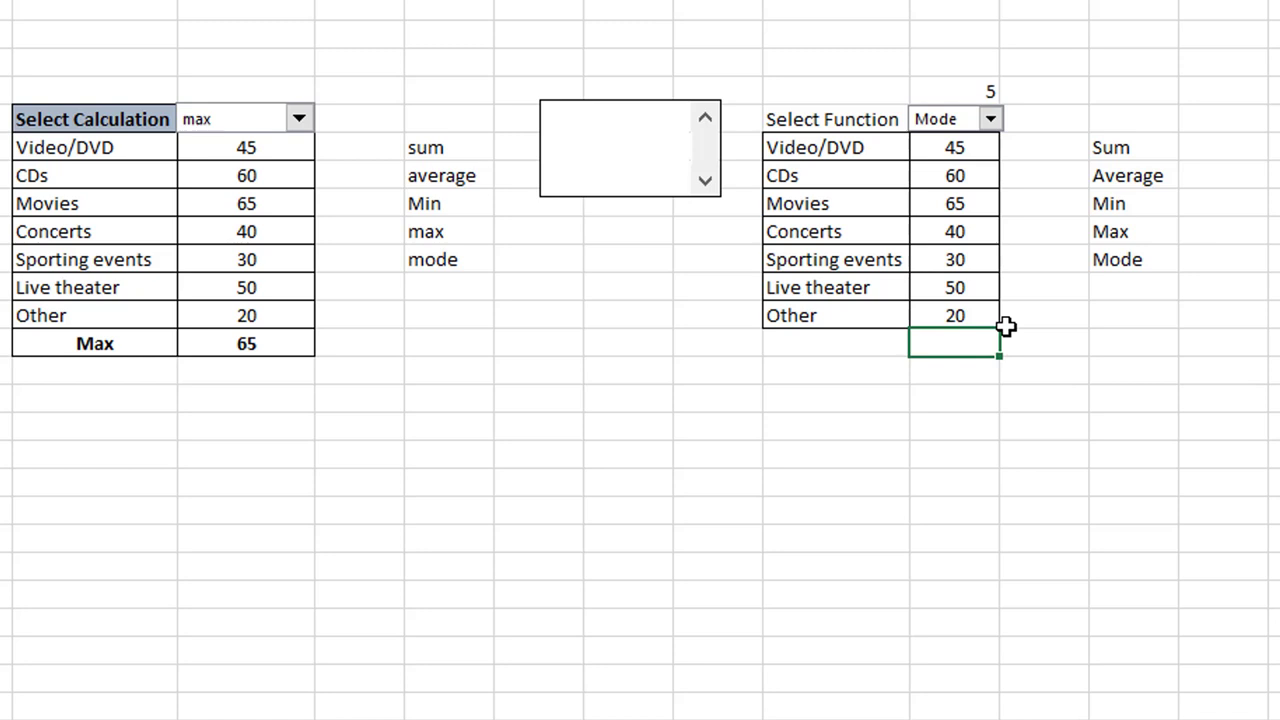
- Start the formula =CHOOSE($N$4, in the cell under the Other value
text(=)
text(cho)
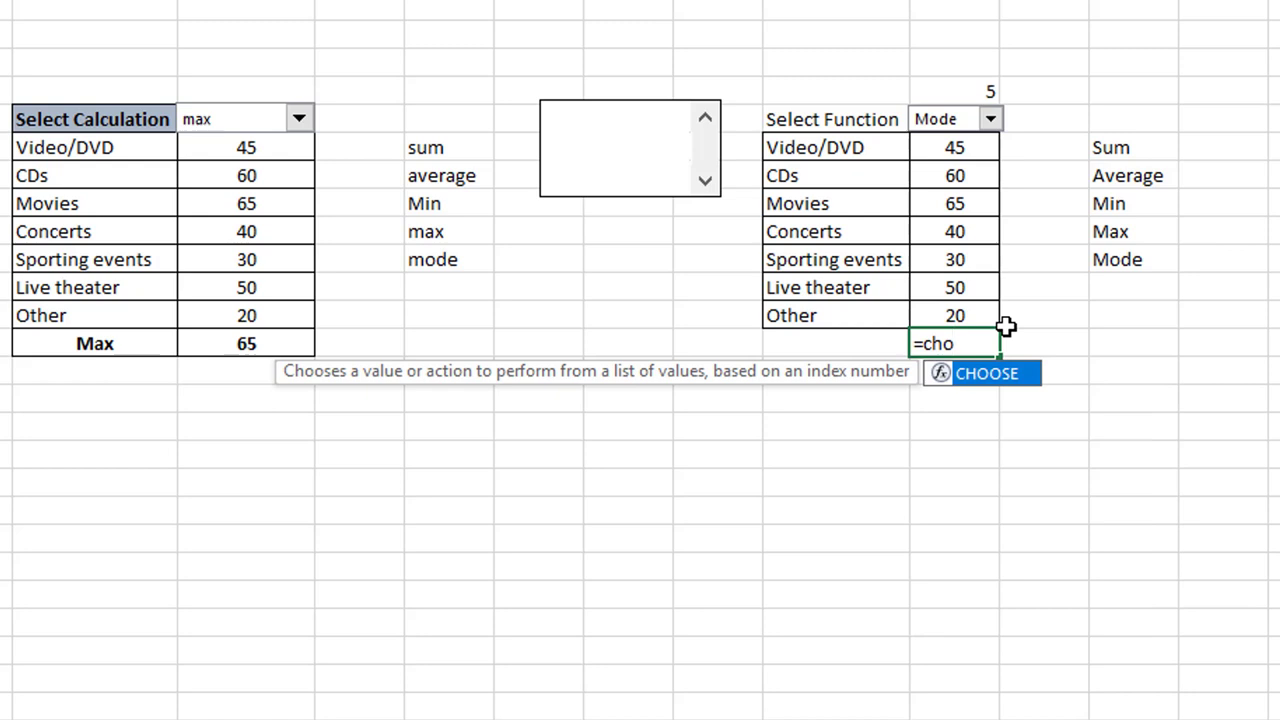
key(Tab)
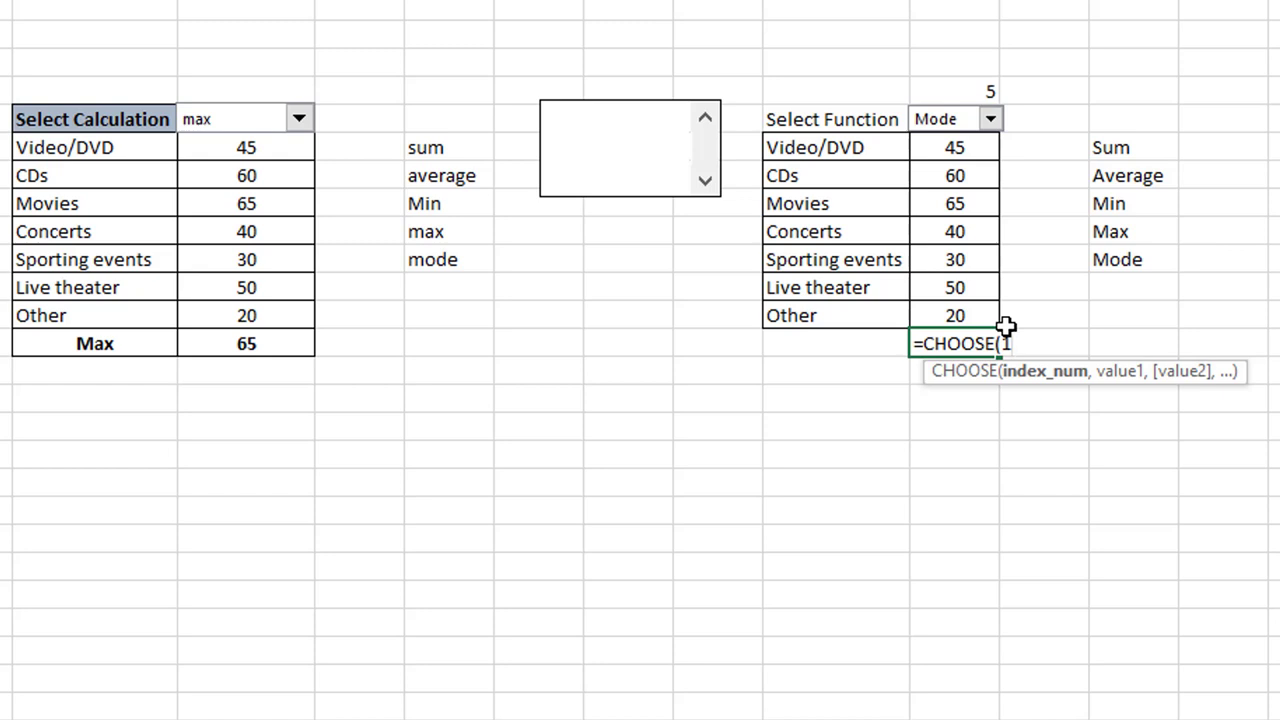
key(BackSpace)
click(977, 90)
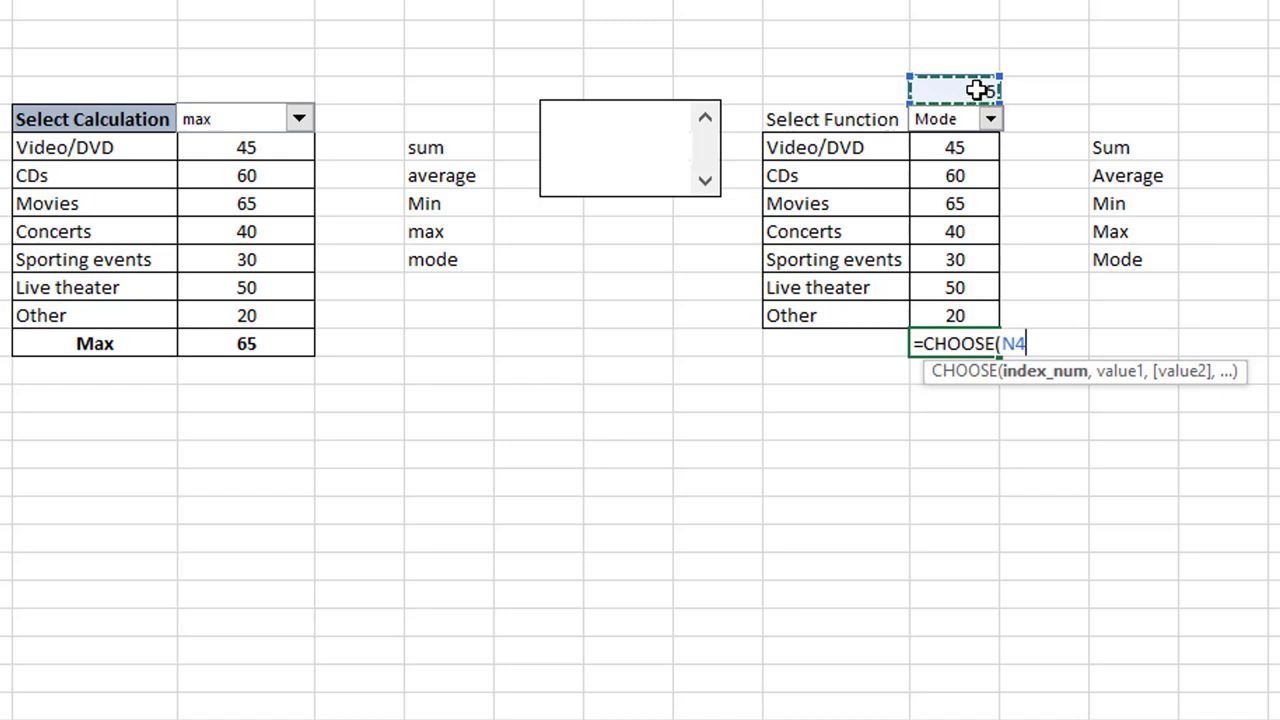
key(F4)
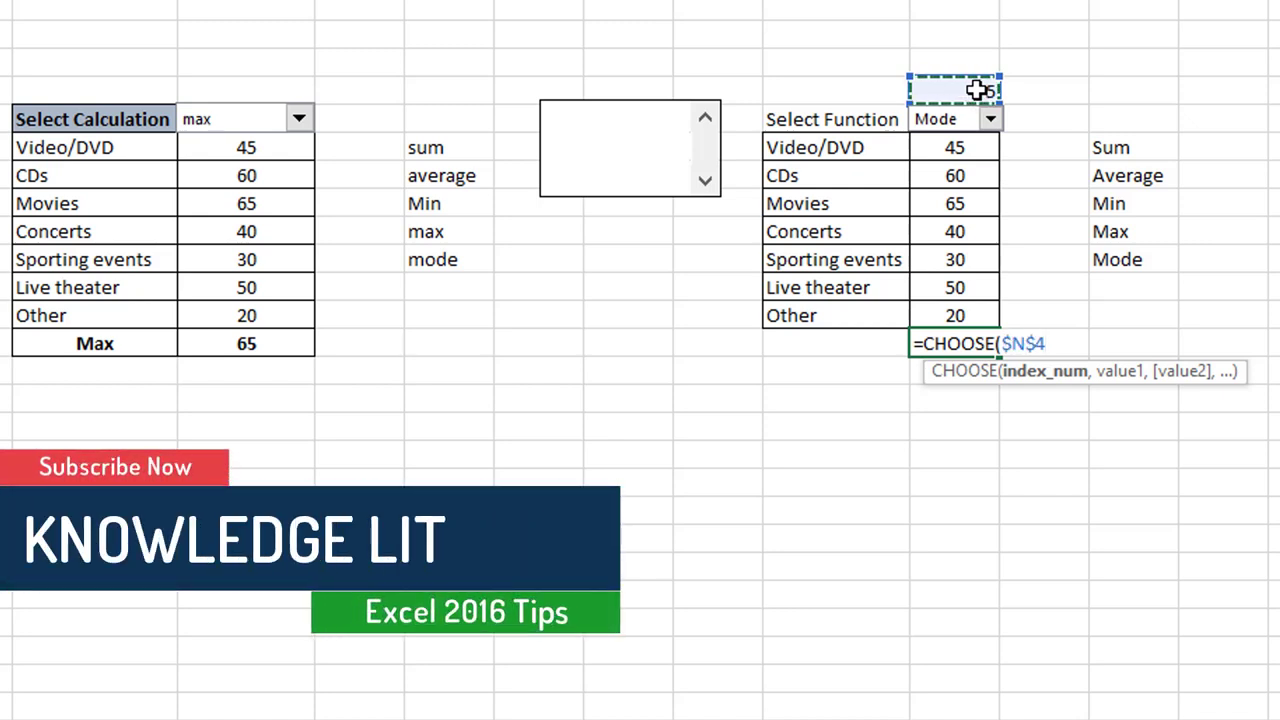
text(,)
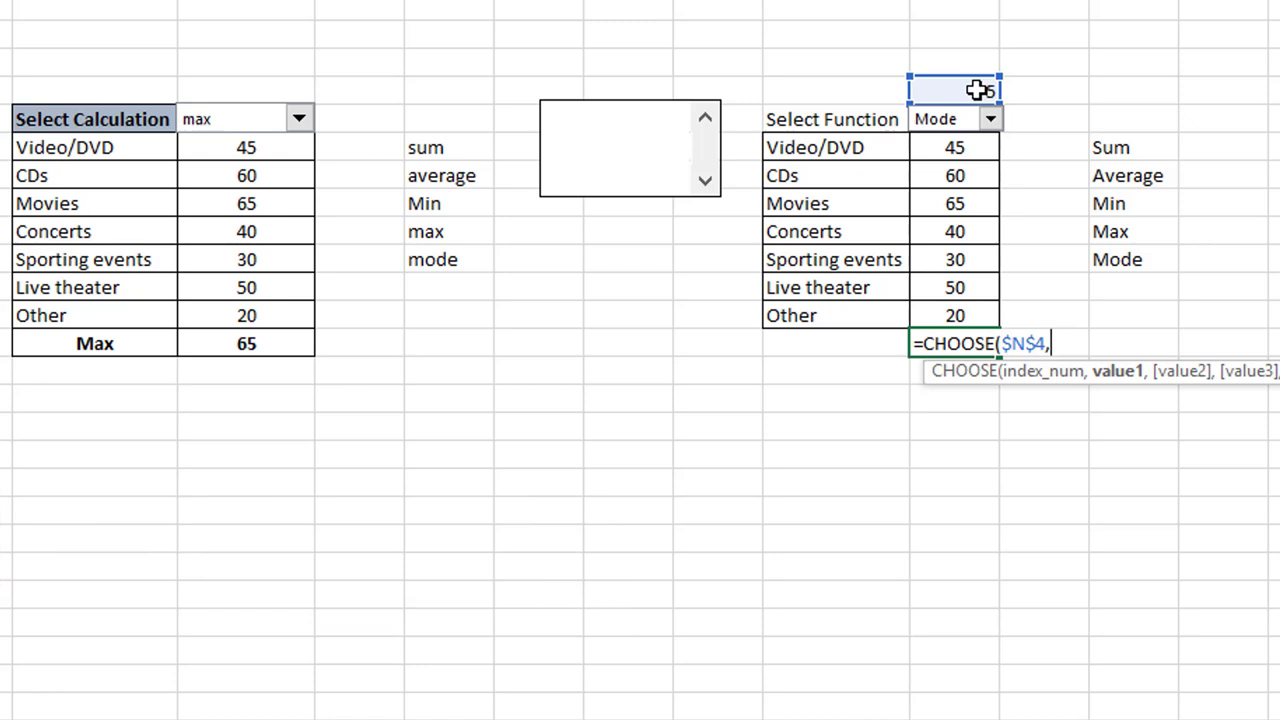
- Add SUM(N6:N12) as CHOOSE's first option
text(s)
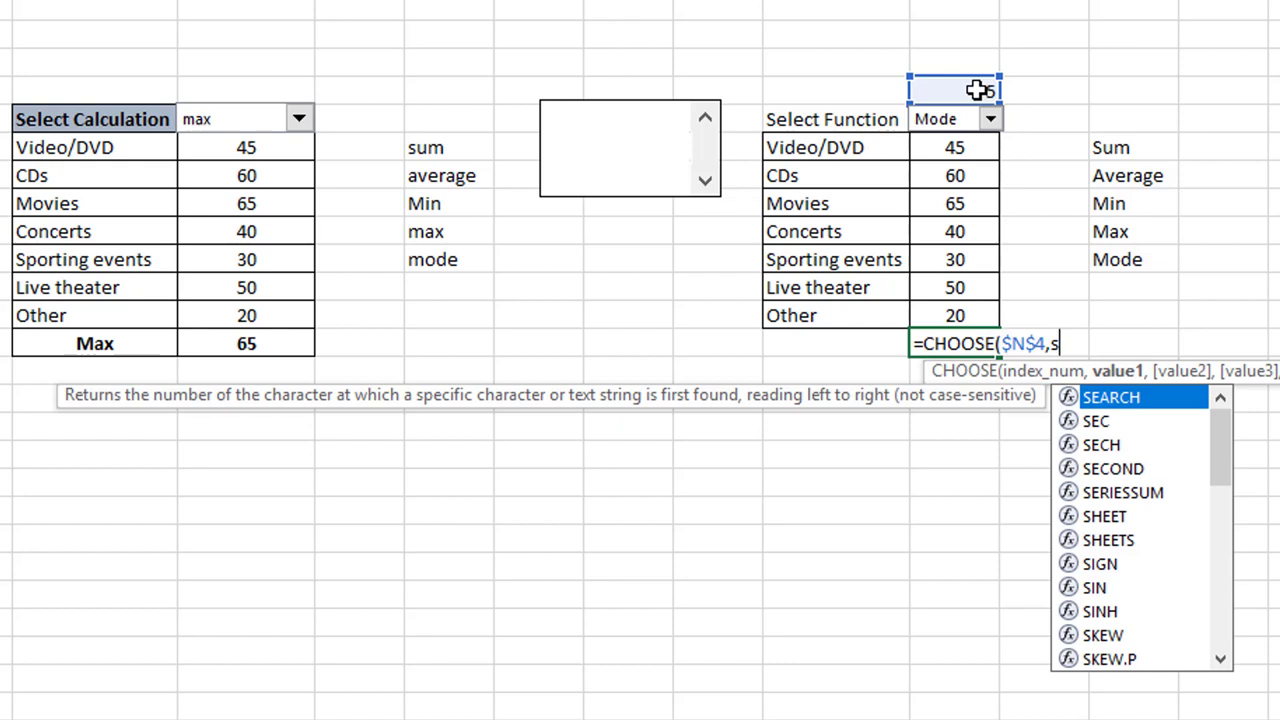
text(u,)
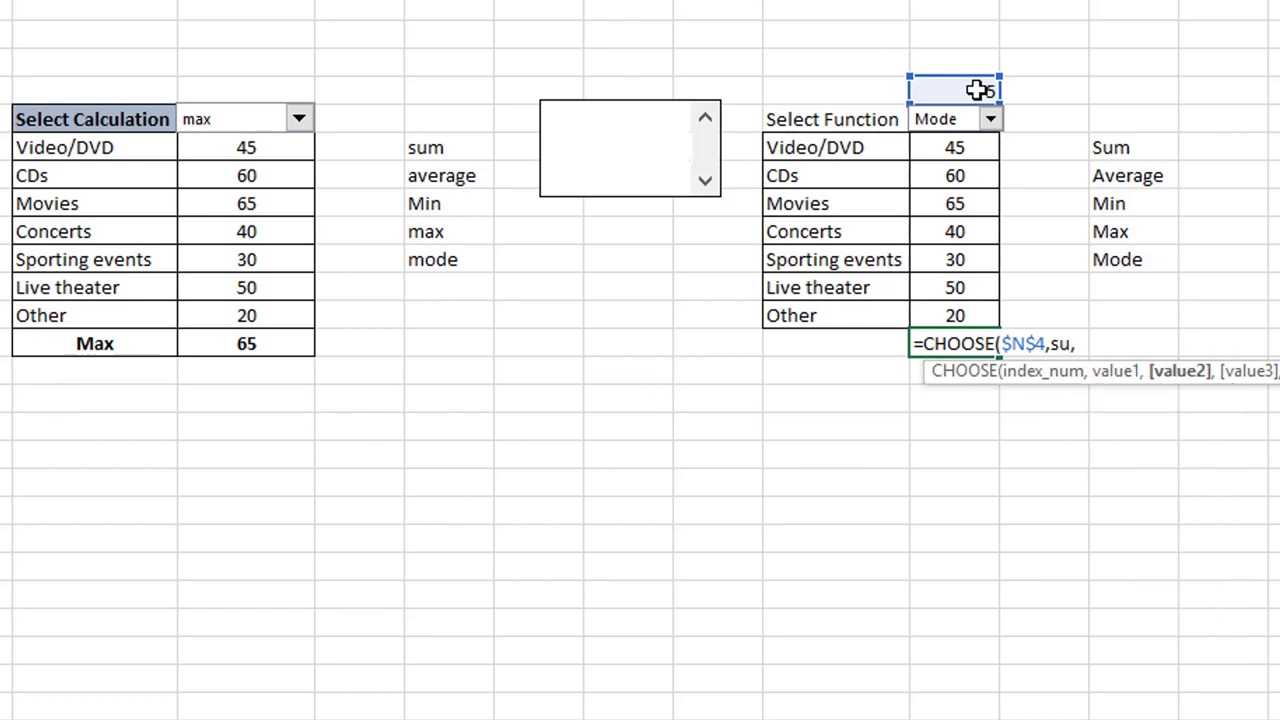
text(m)
key(Tab)
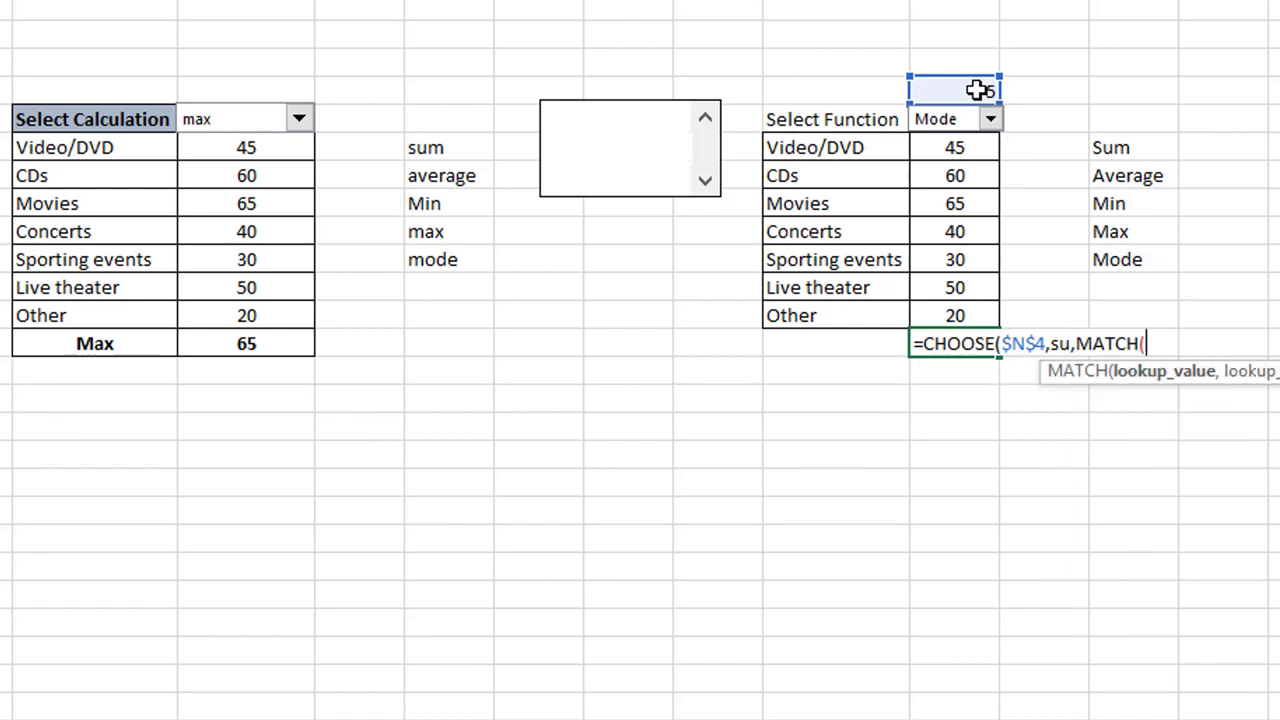
key(BackSpace)
key(BackSpace)
key(BackSpace)
key(BackSpace)
key(BackSpace)
key(BackSpace)
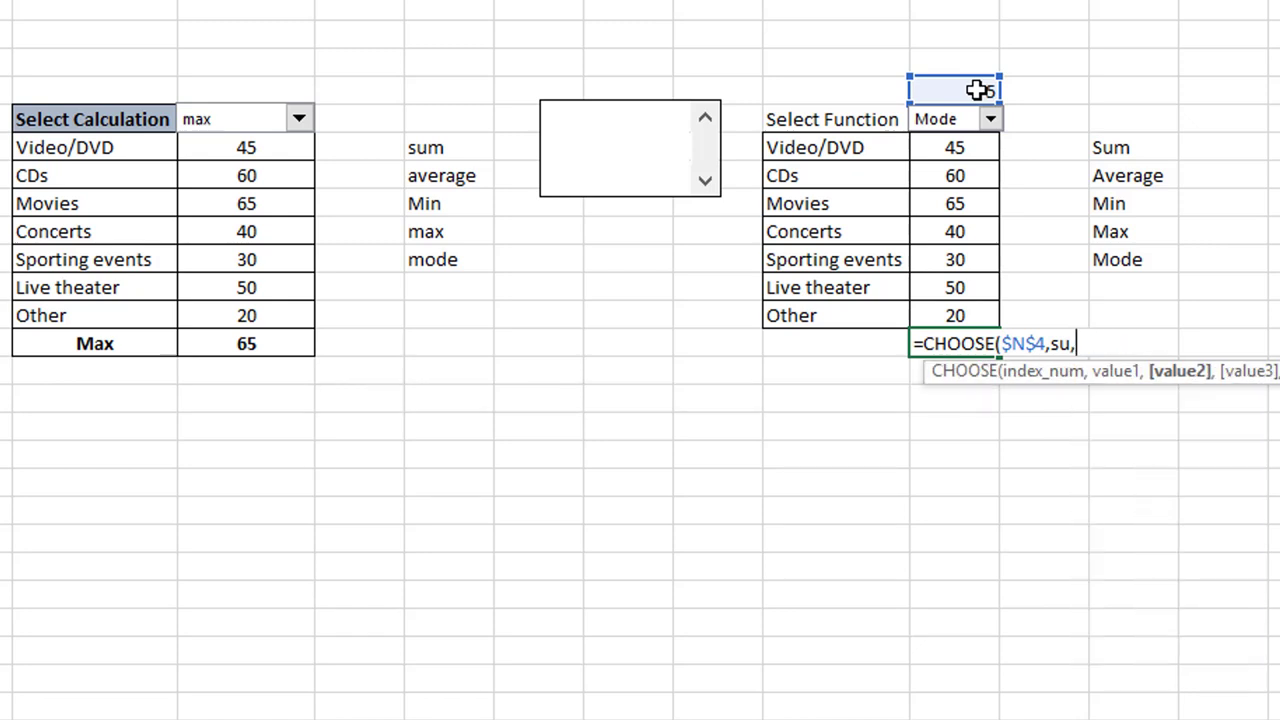
key(BackSpace)
key(BackSpace)
text(u)
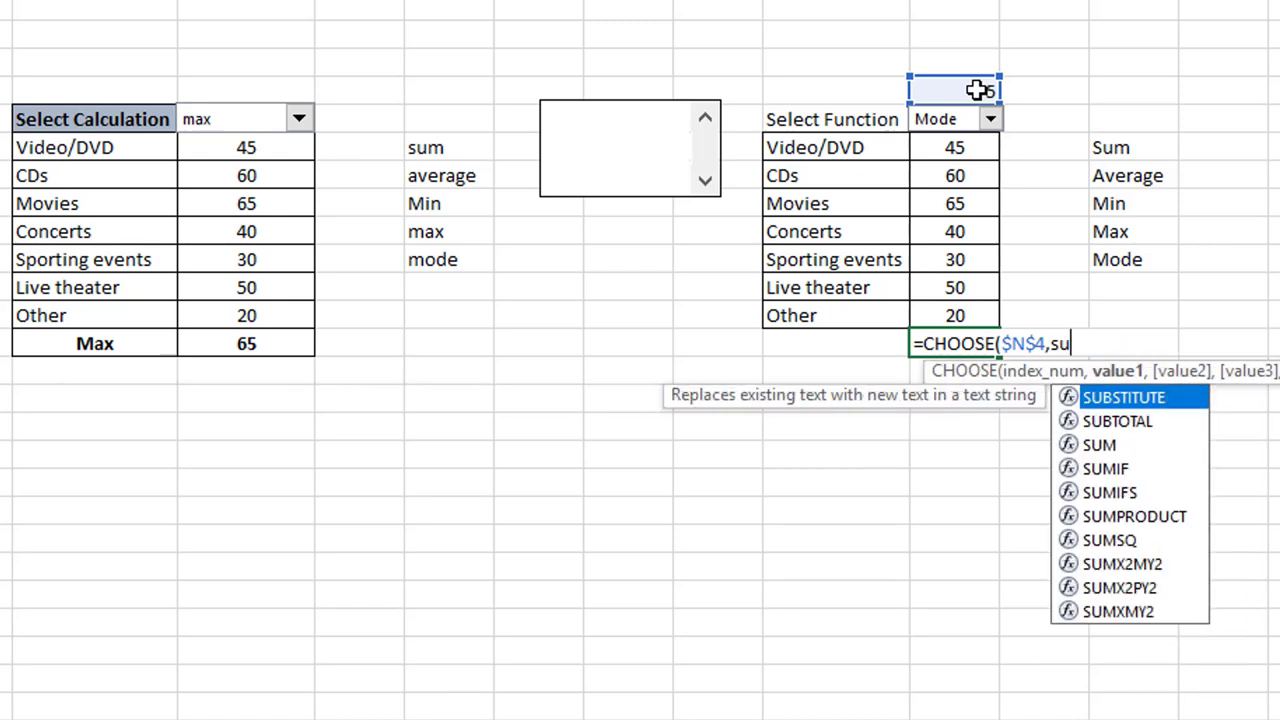
text(m)
key(Tab)
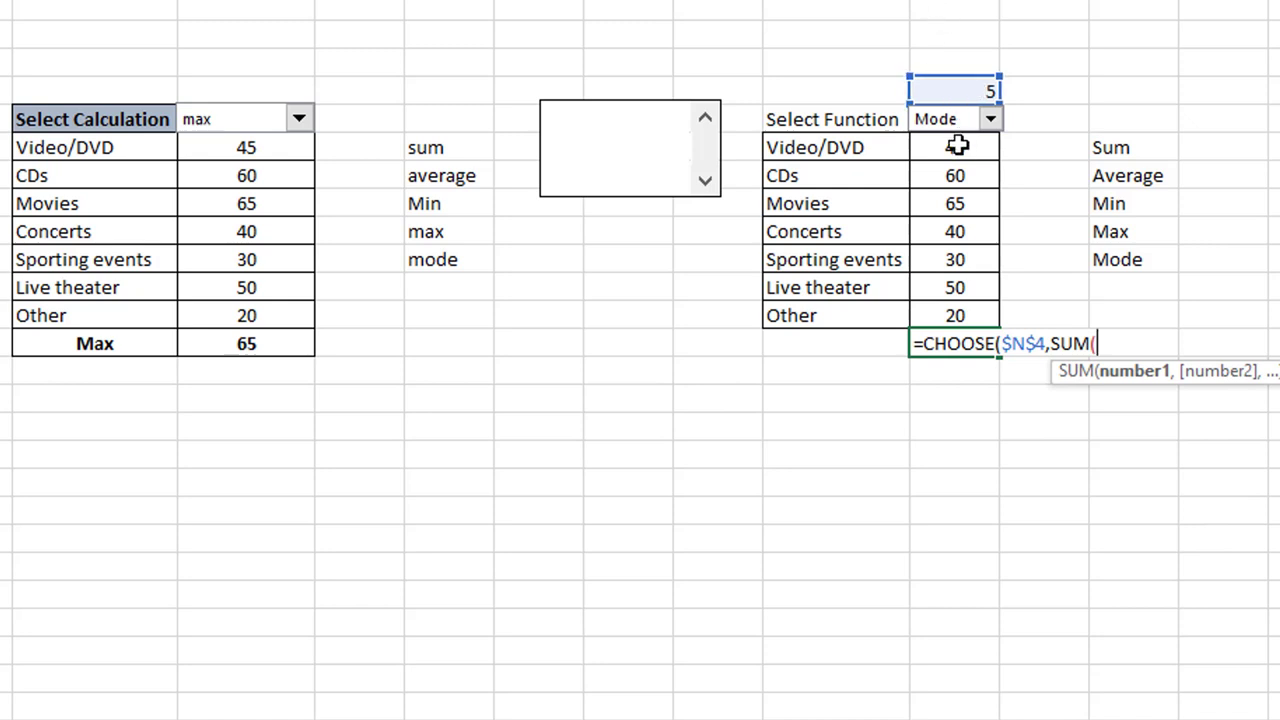
drag(958, 147, 955, 265)
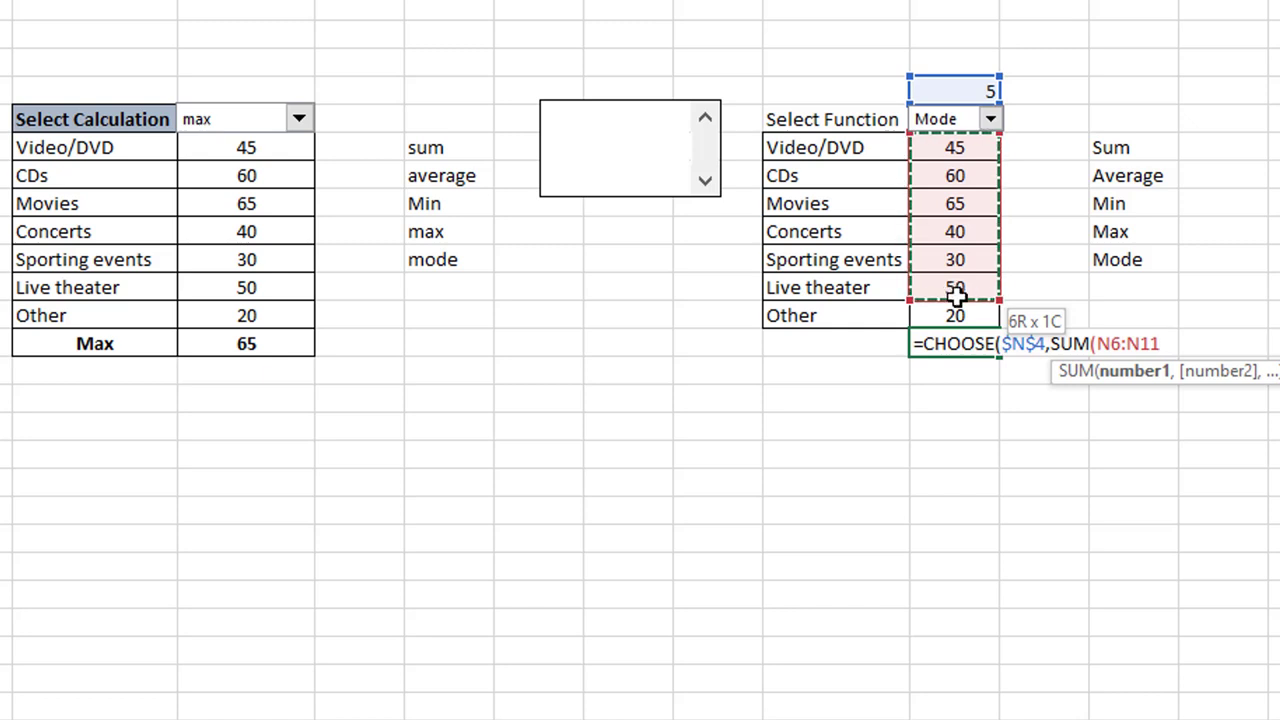
drag(955, 289, 957, 308)
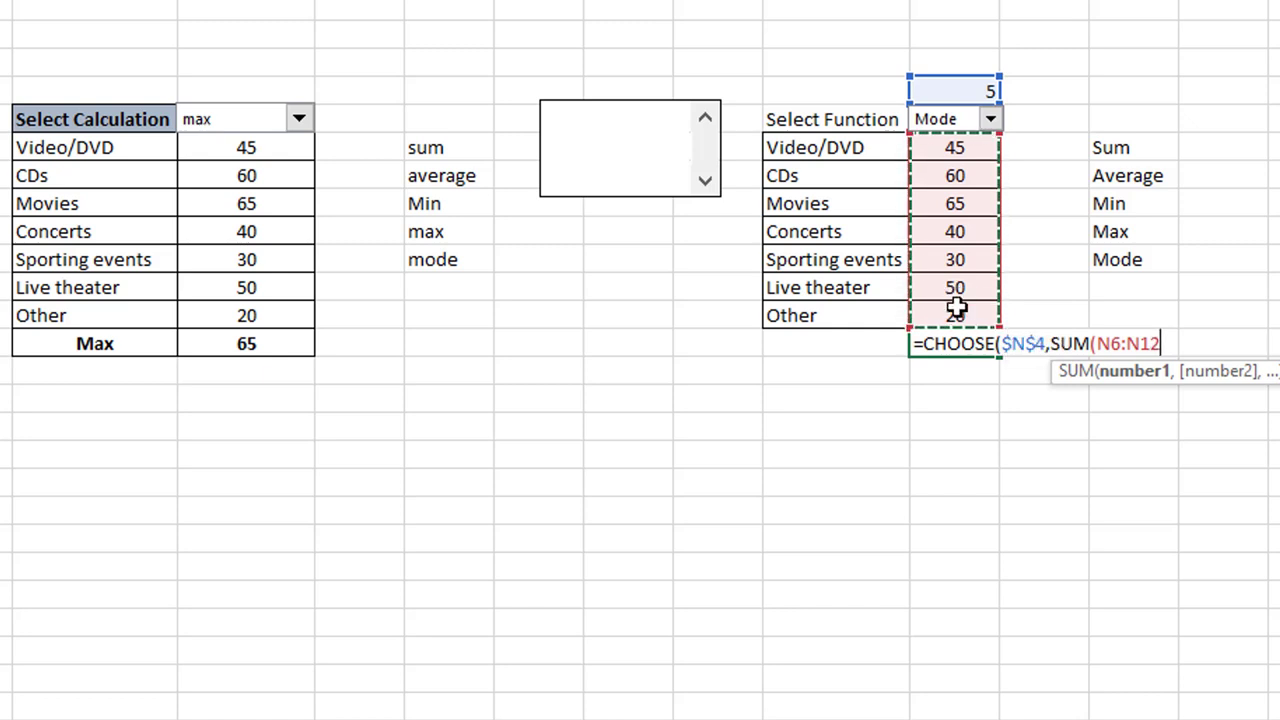
text())
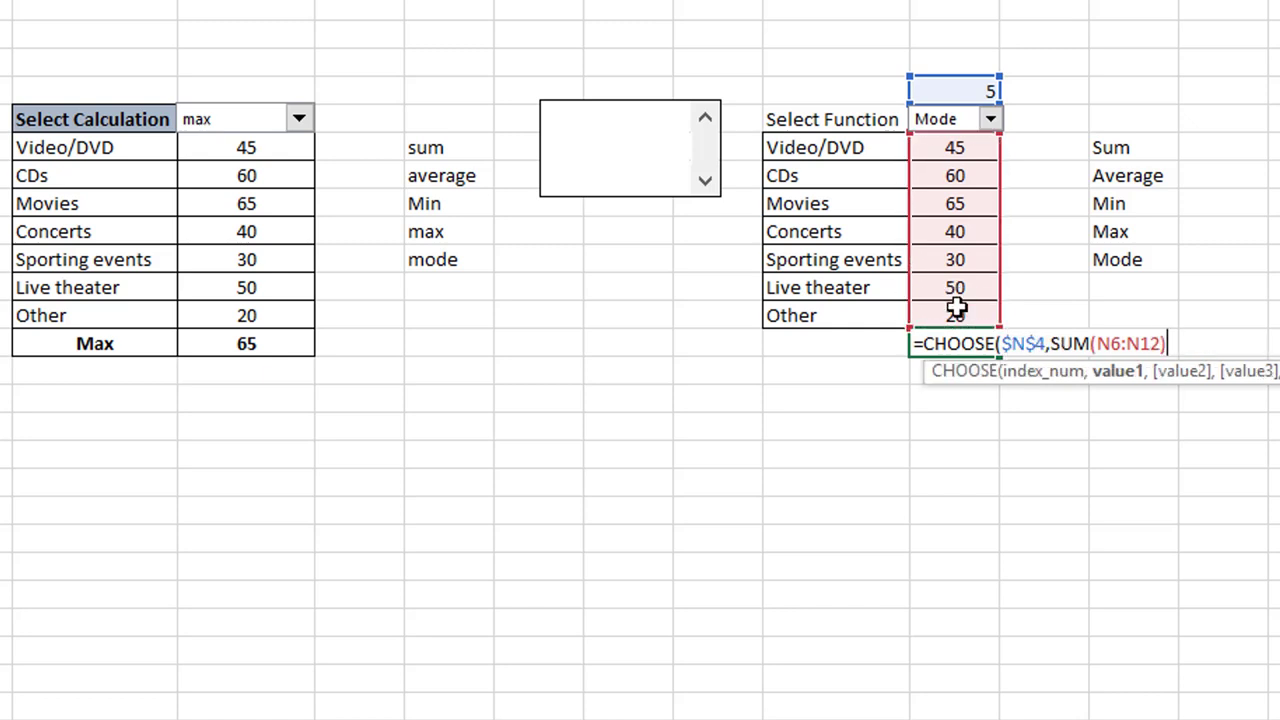
text(,)
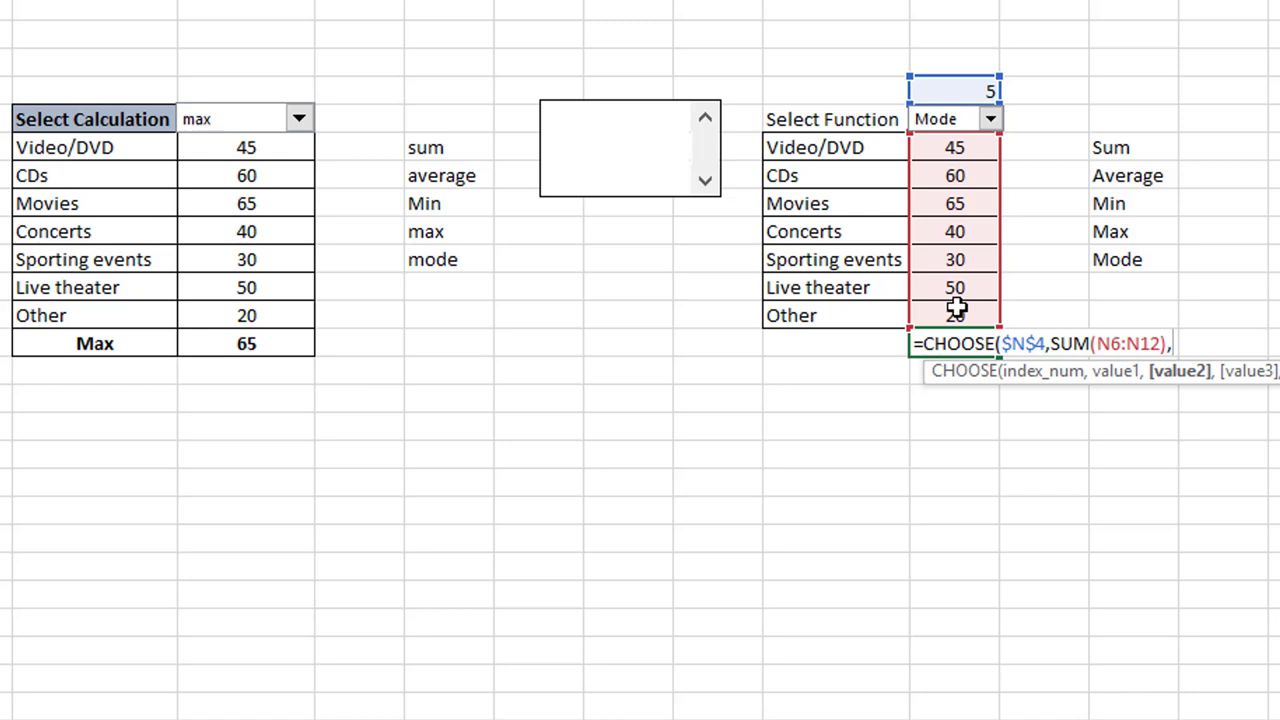
- Add AVERAGE(N6:N12) and MIN(N6:N12) as the next CHOOSE options
text(ave)
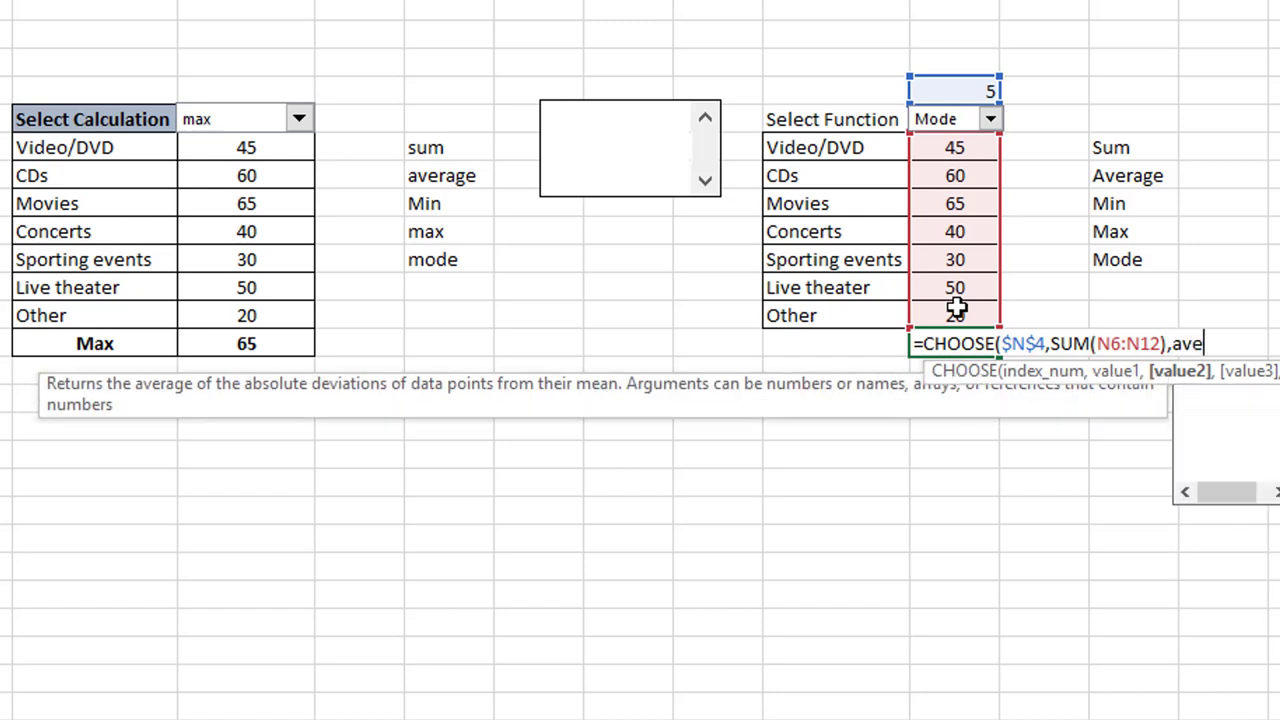
key(Down)
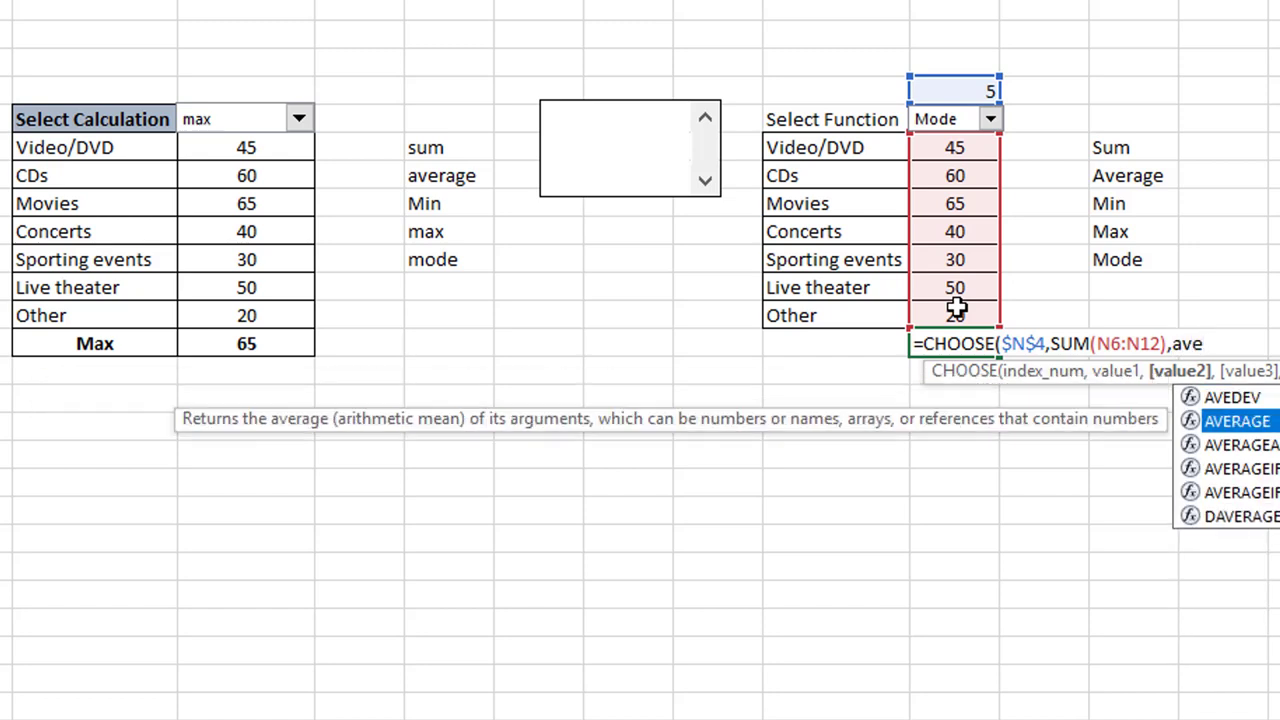
key(Tab)
drag(957, 150, 954, 312)
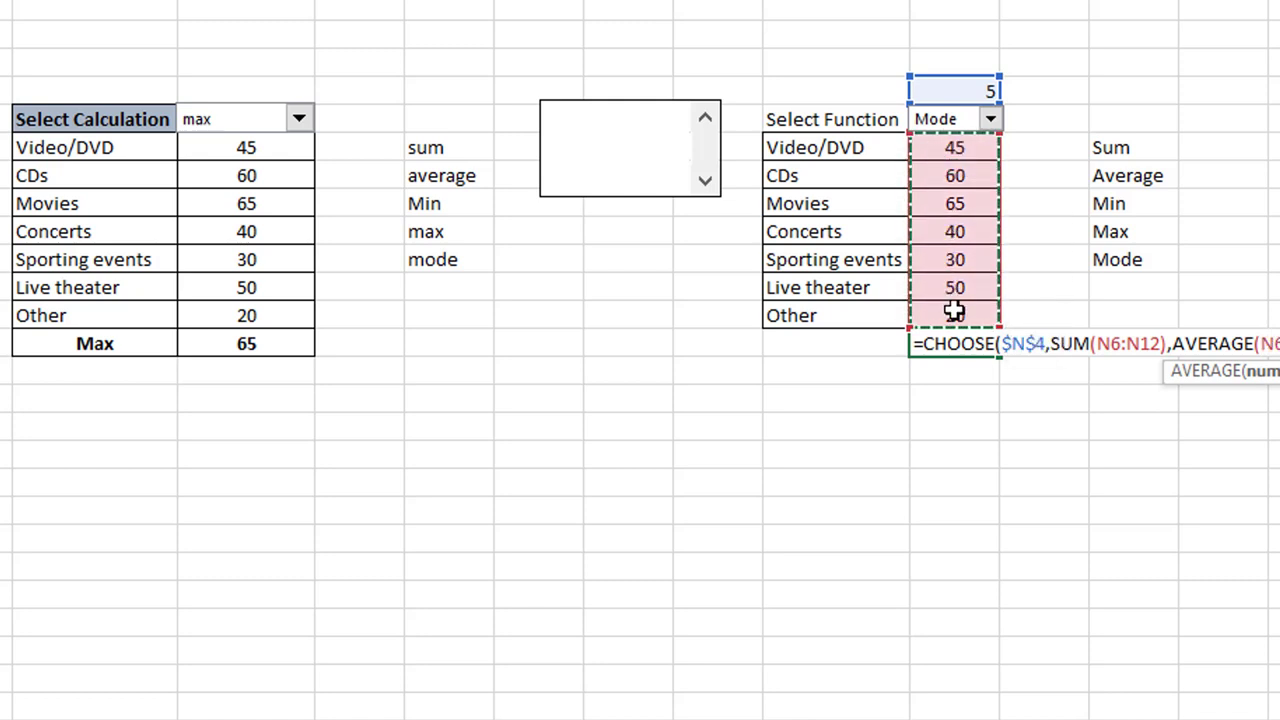
text())
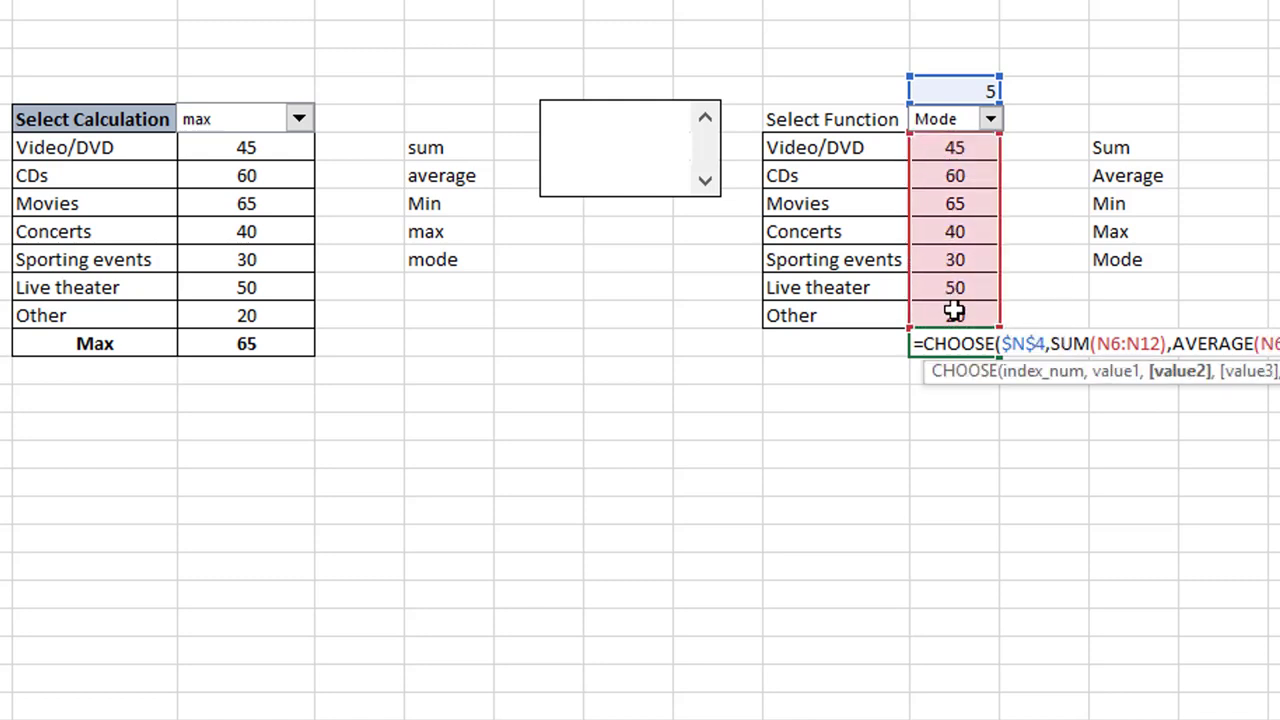
text(,)
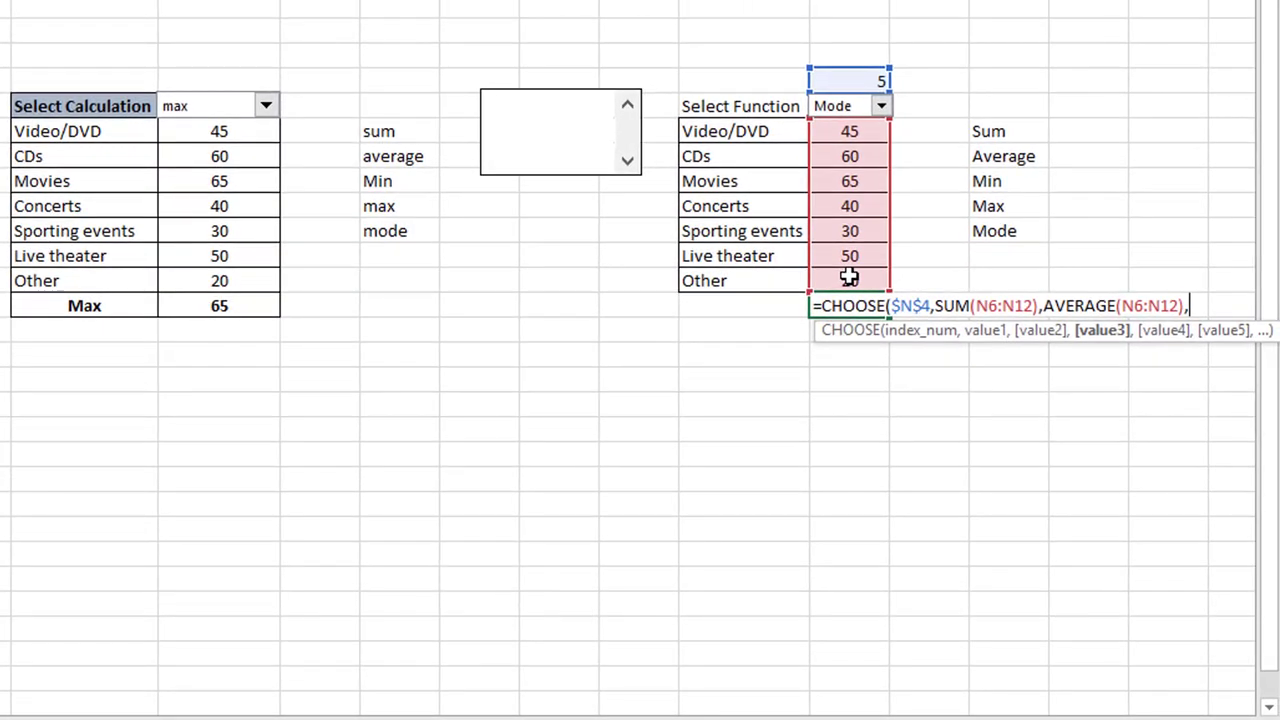
text(min)
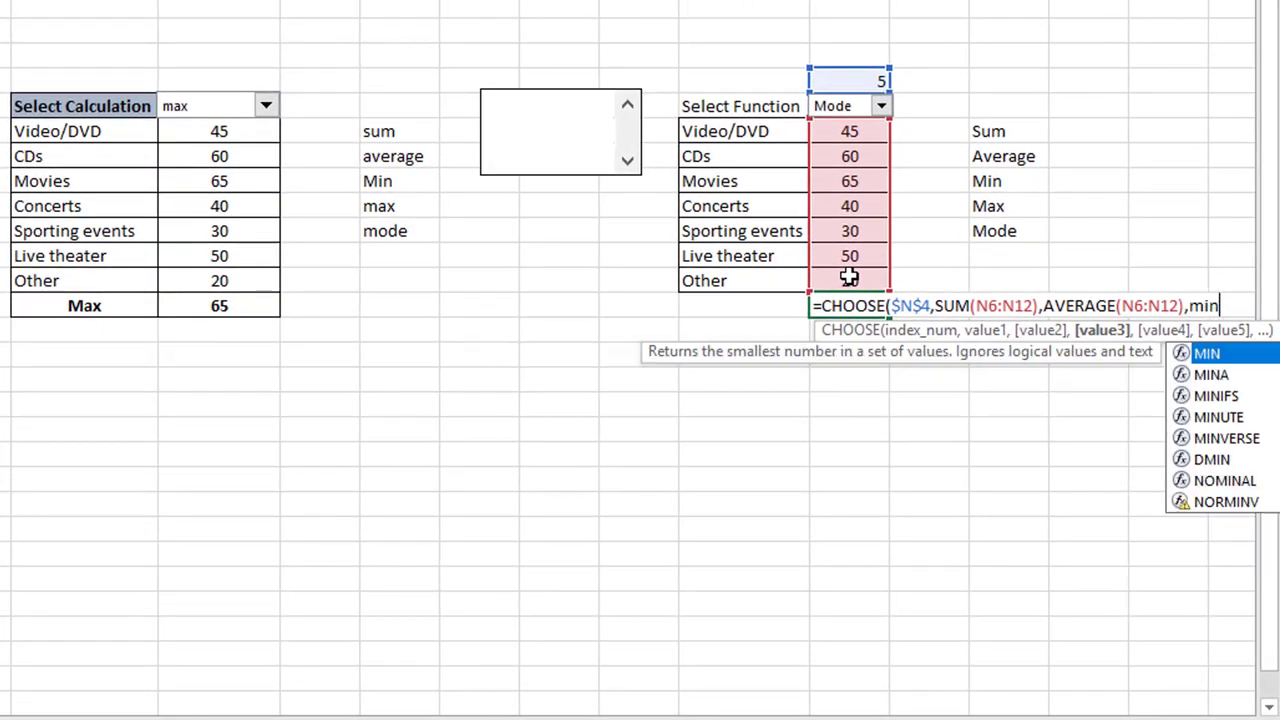
key(Tab)
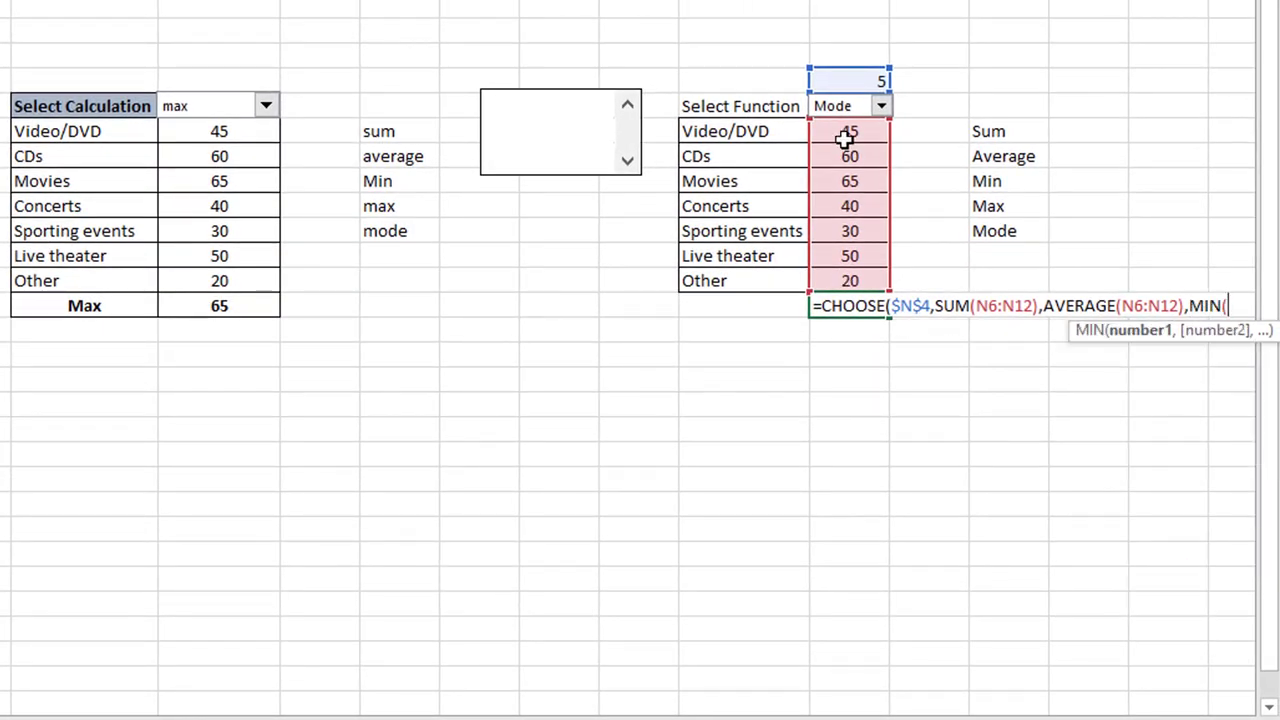
drag(848, 131, 851, 278)
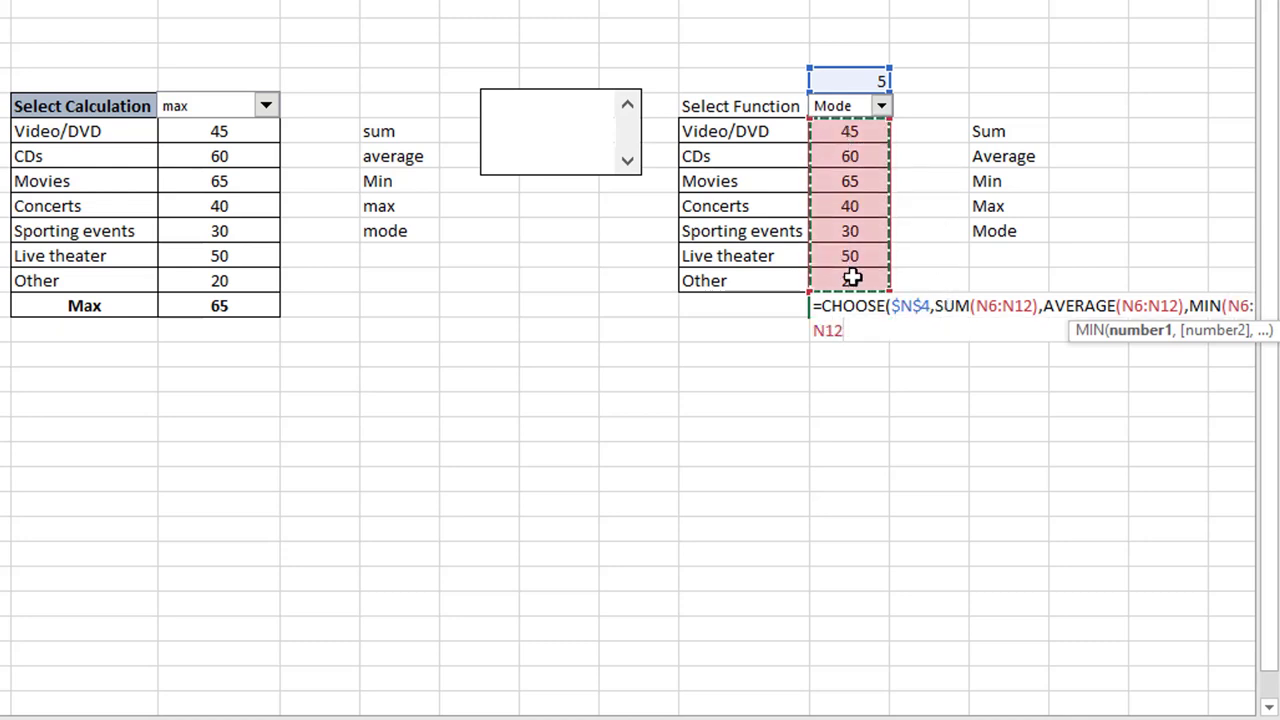
- Add MAX(N6:N12) and MODE(N6:N12) and close the CHOOSE formula
text())
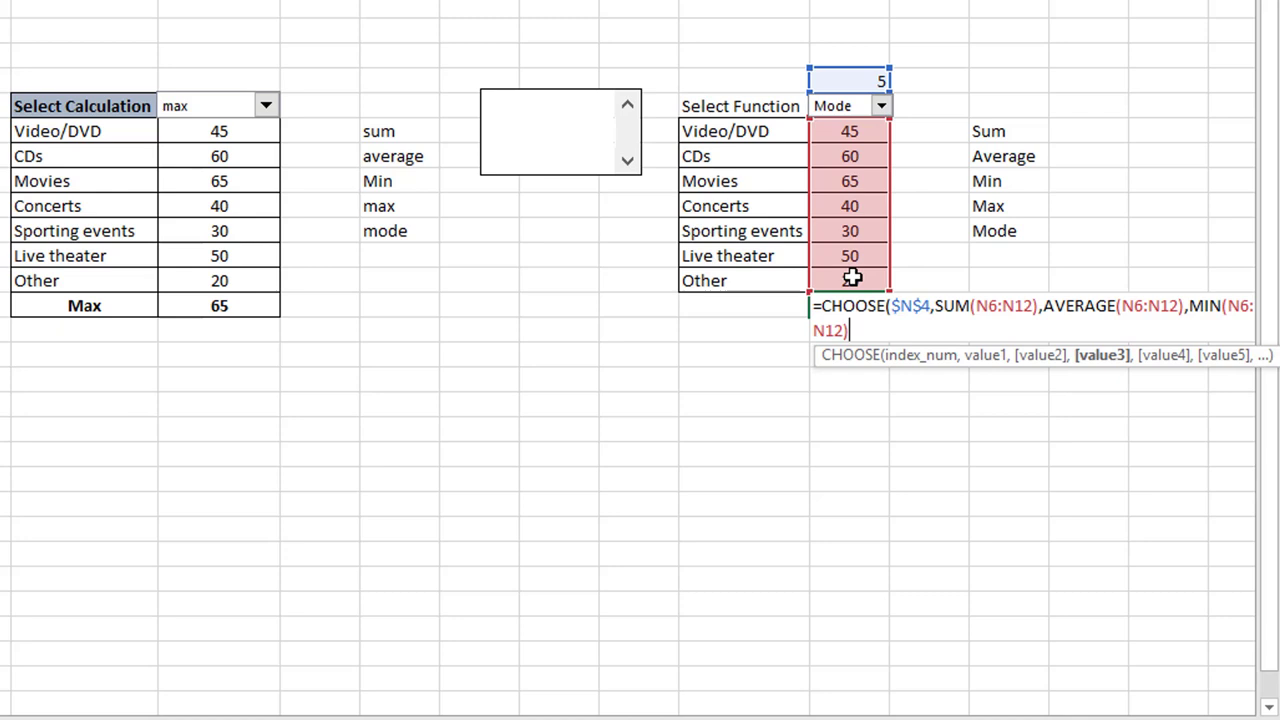
text(,)
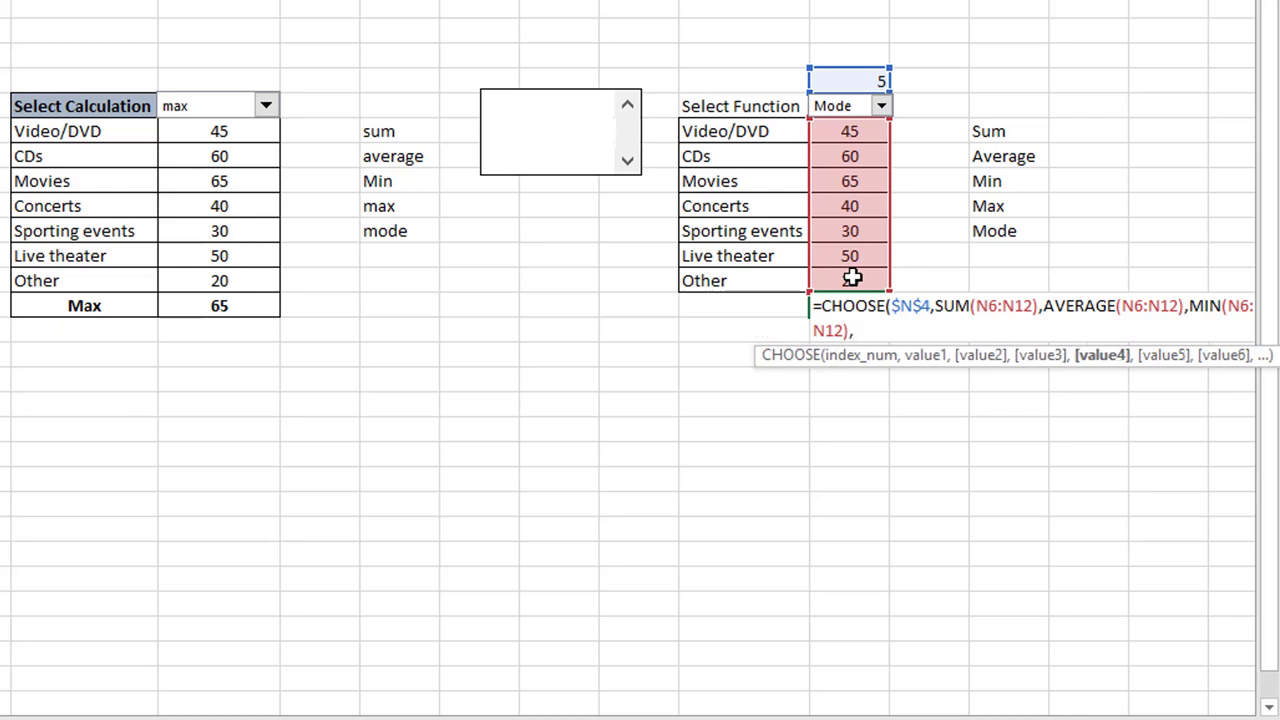
text(max)
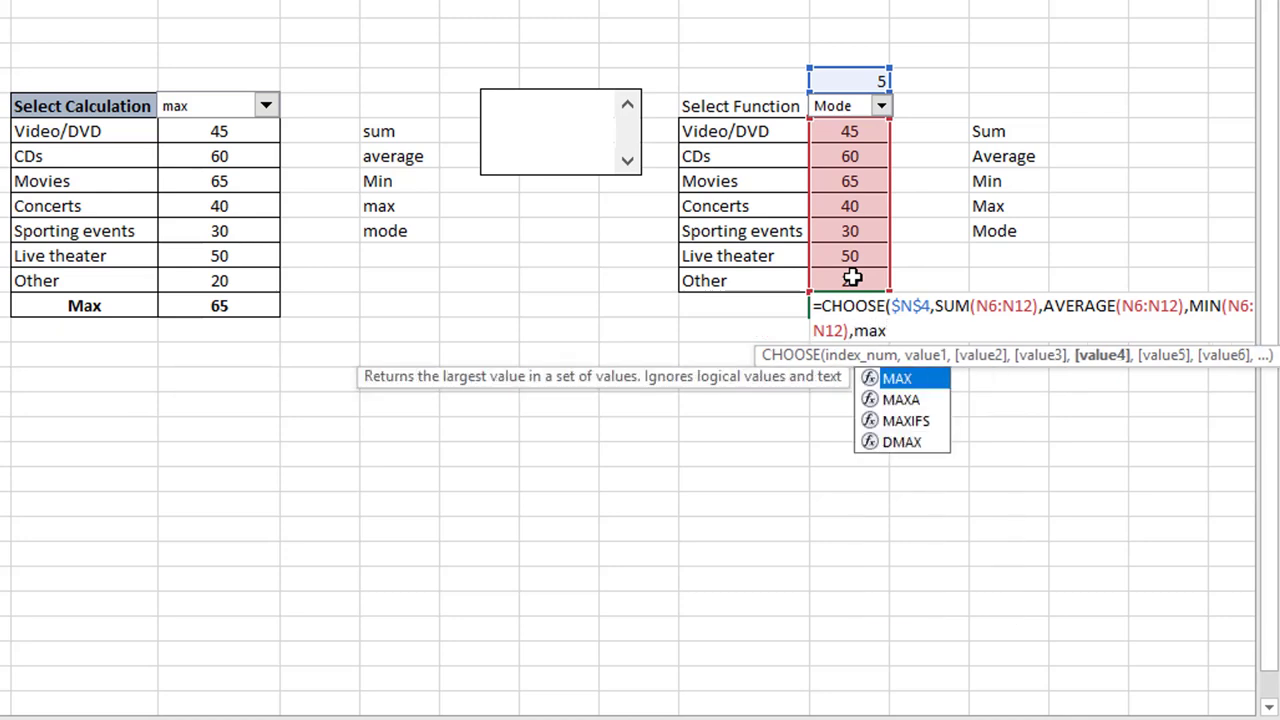
key(Tab)
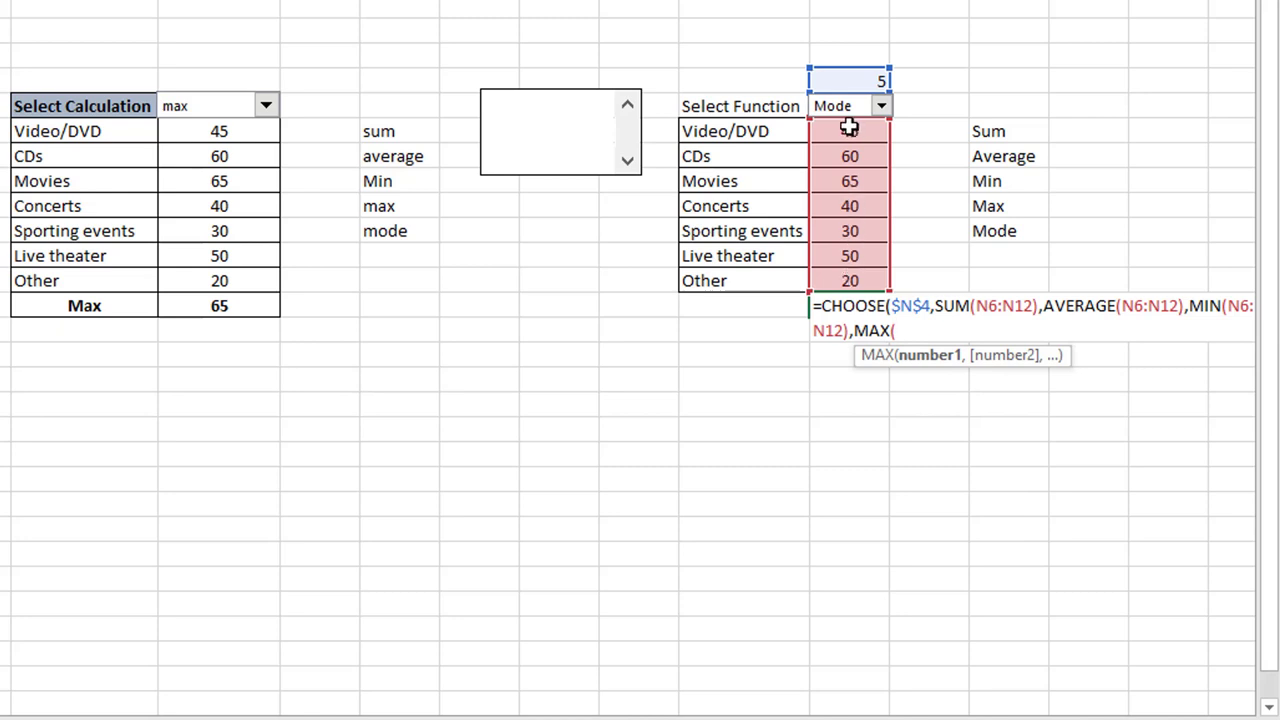
drag(849, 131, 849, 281)
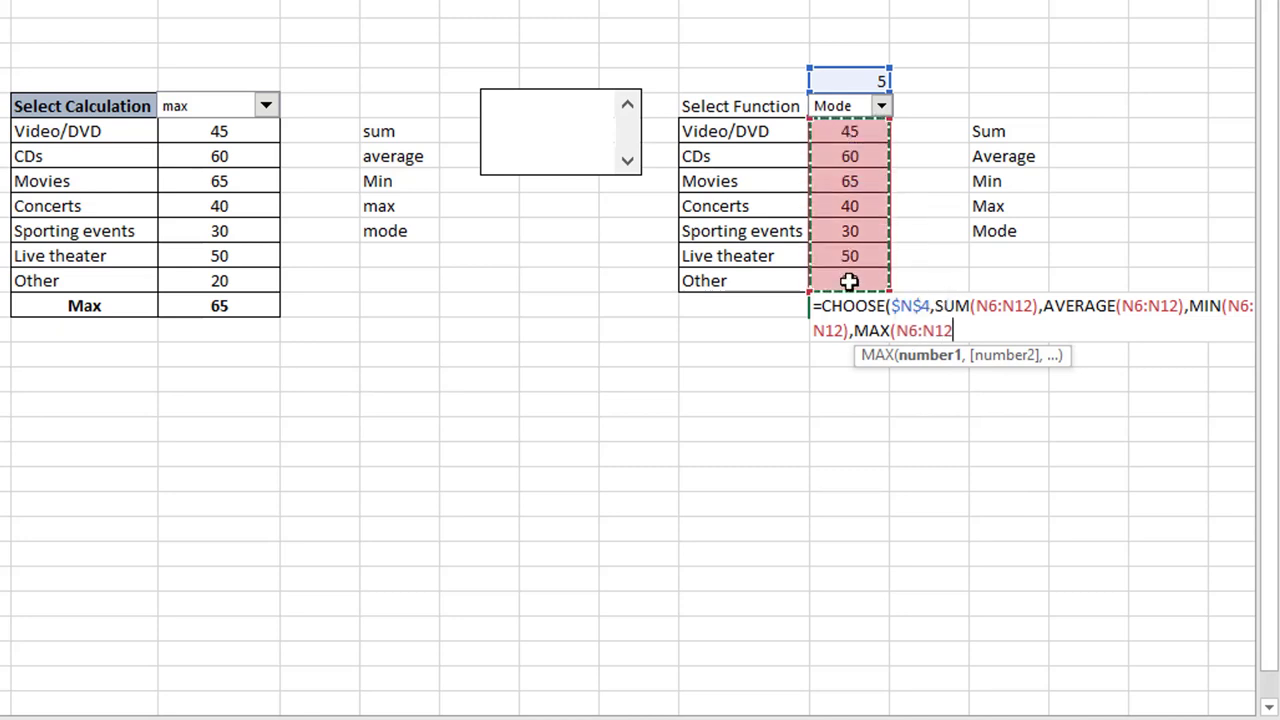
text())
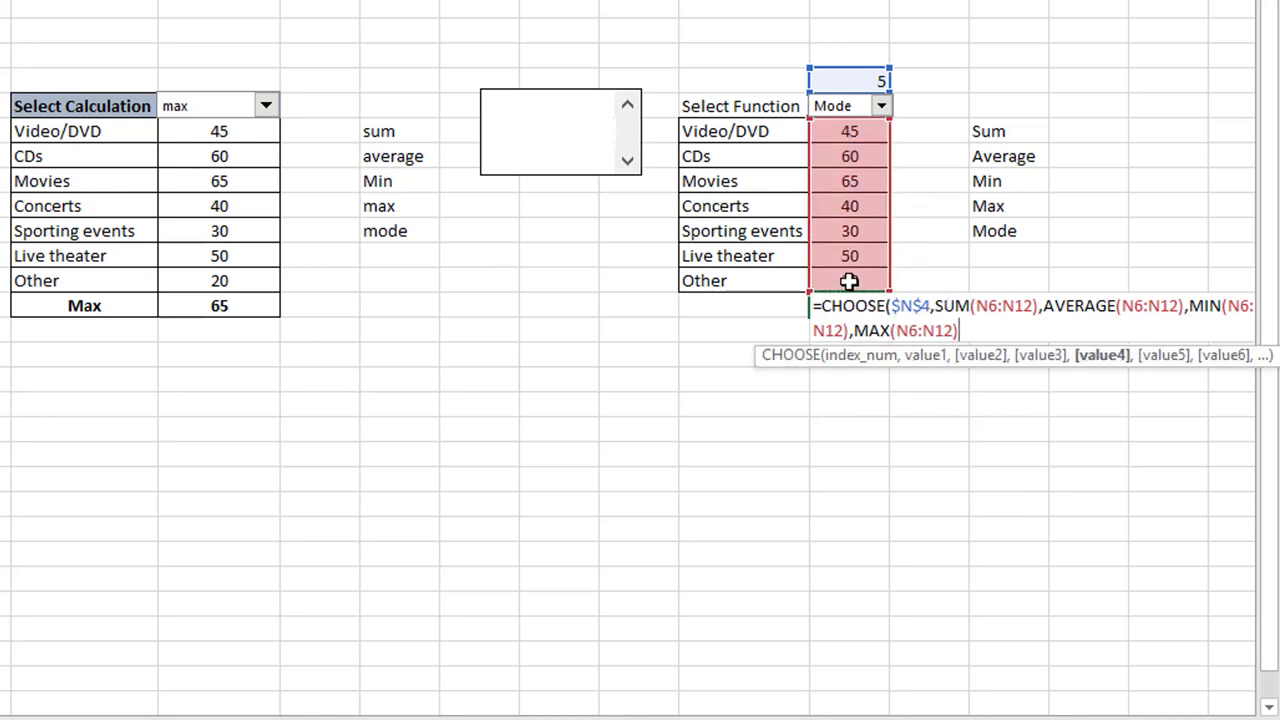
text(,)
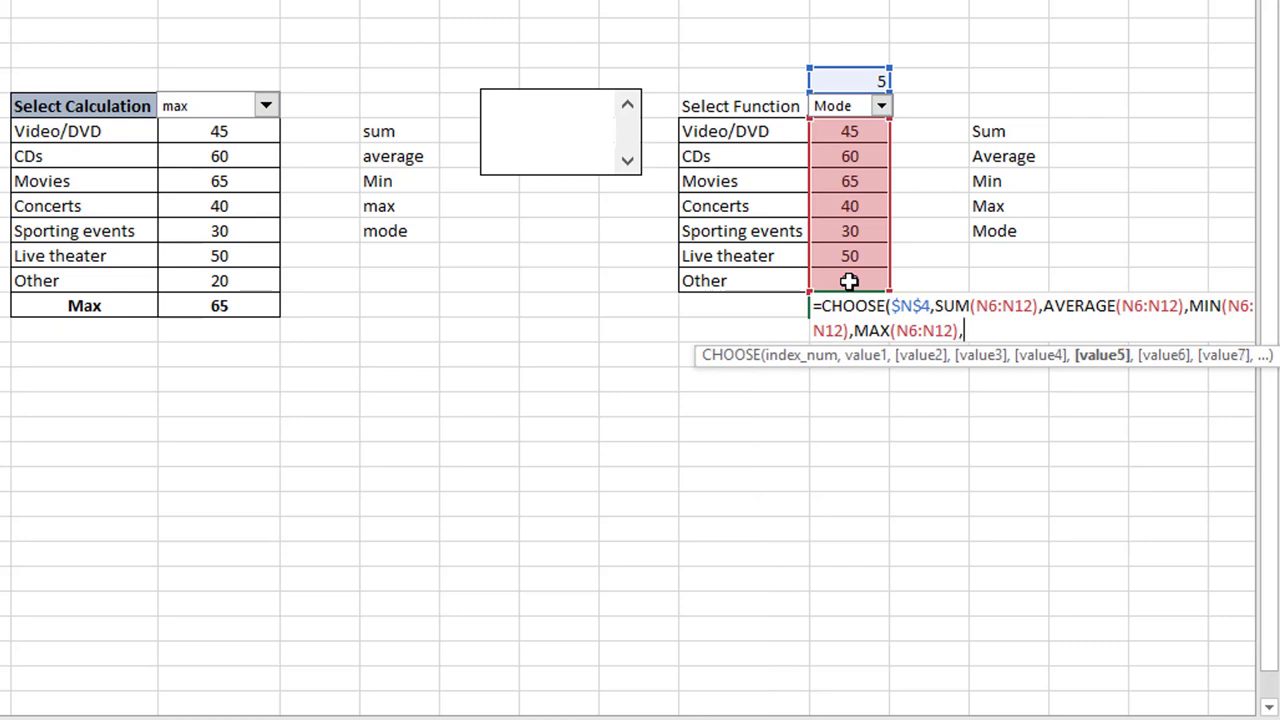
text(mo)
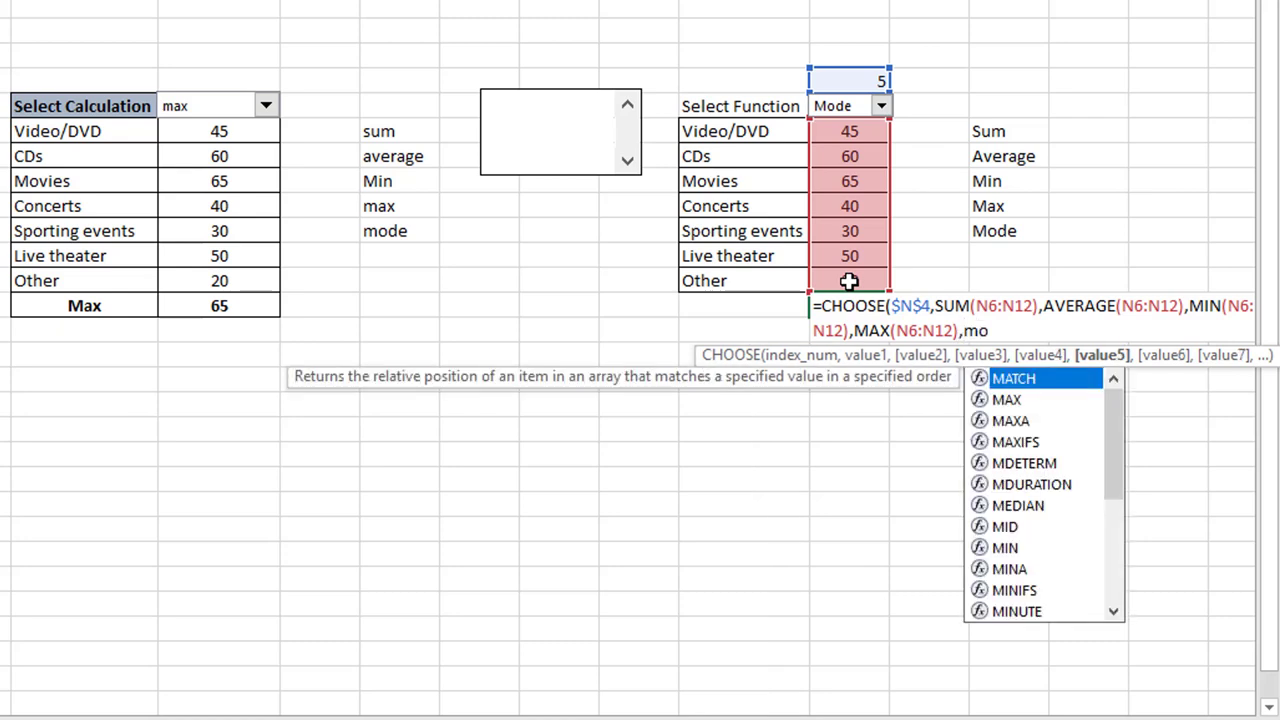
text(de)
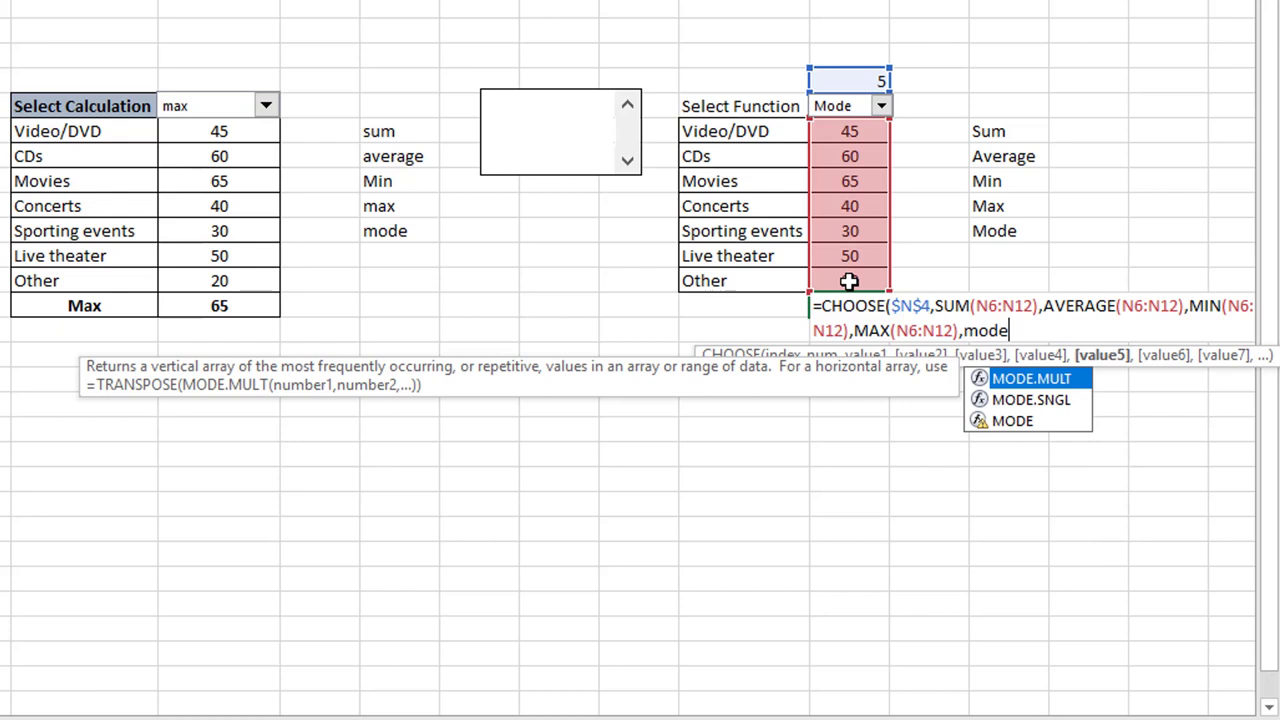
key(Down)
key(Down)
key(Tab)
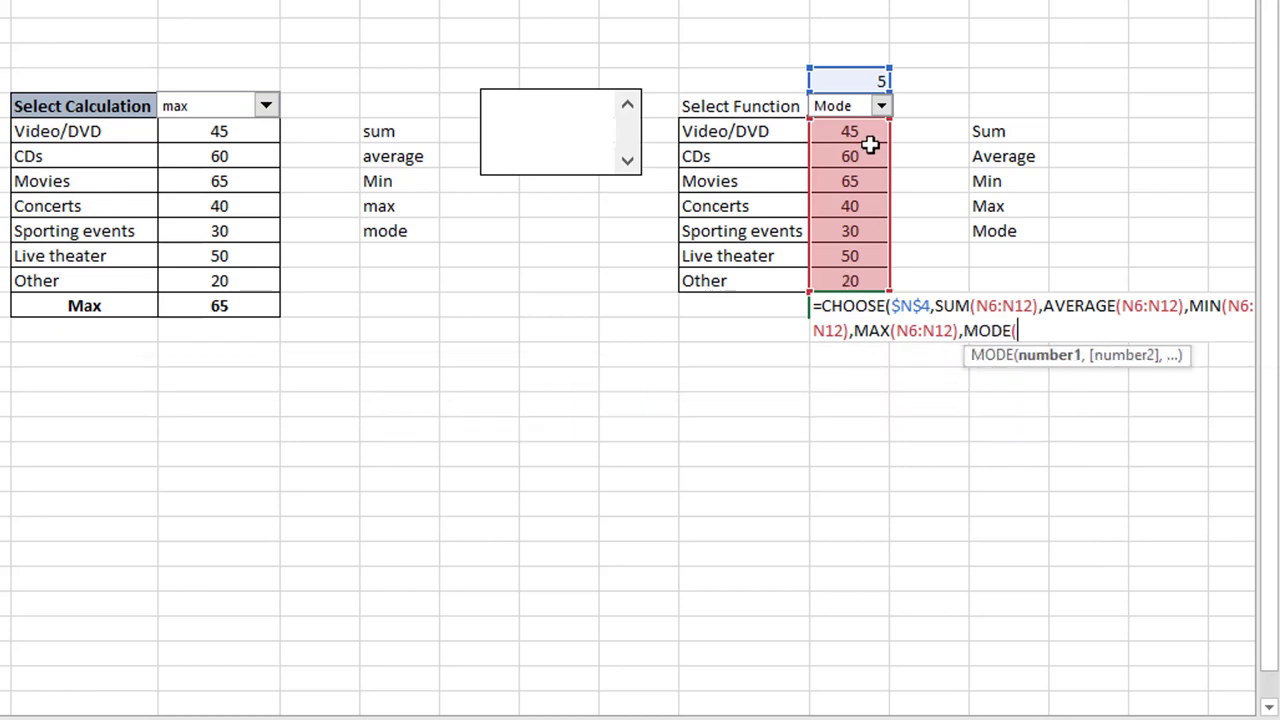
drag(857, 131, 866, 277)
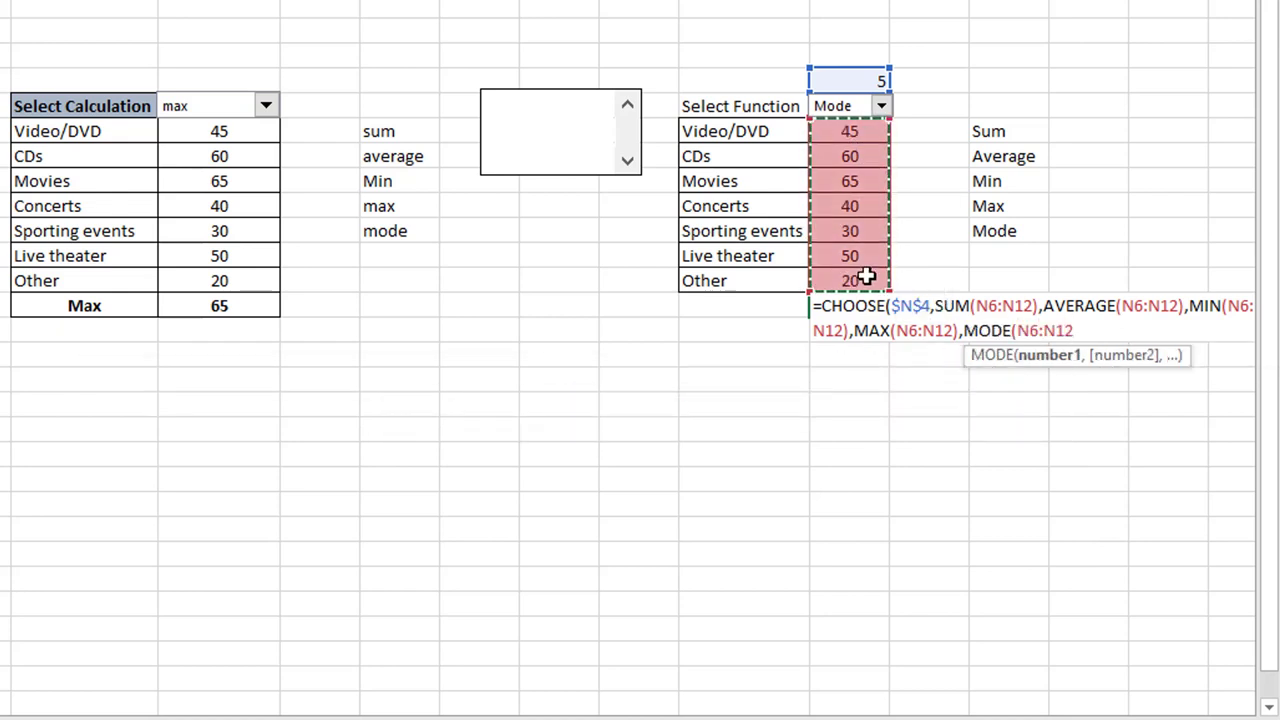
text())
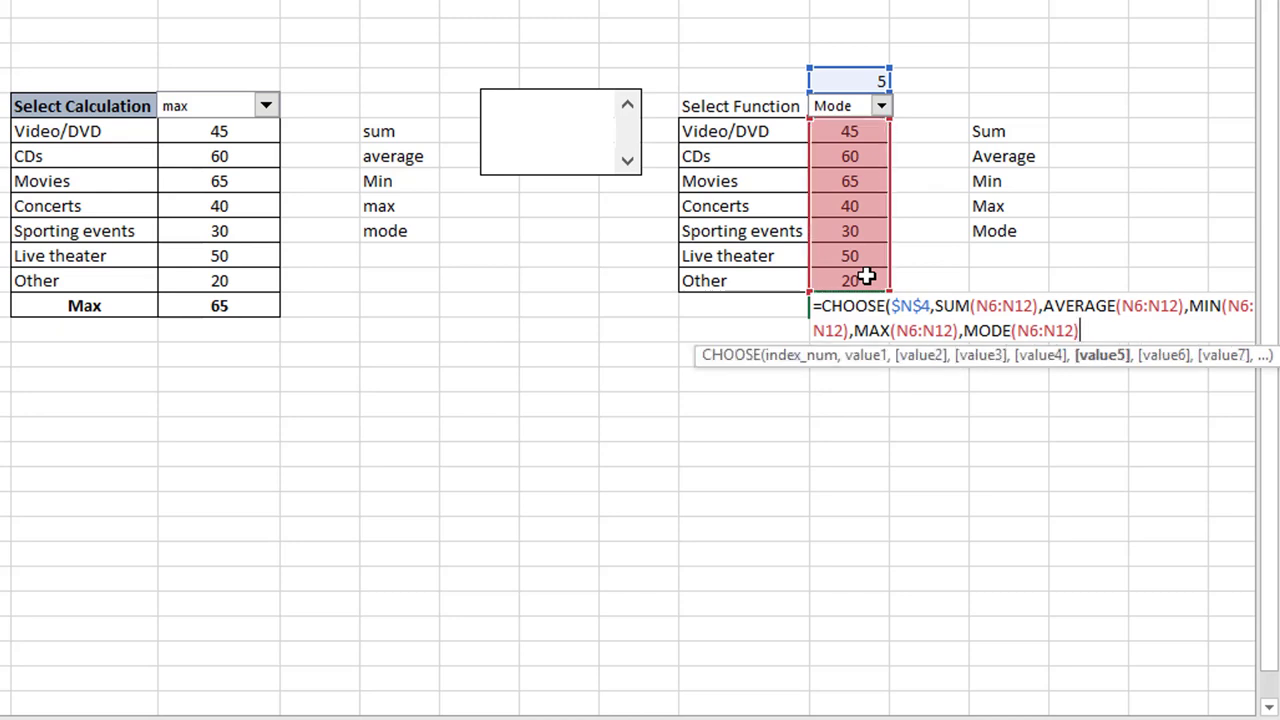
text())
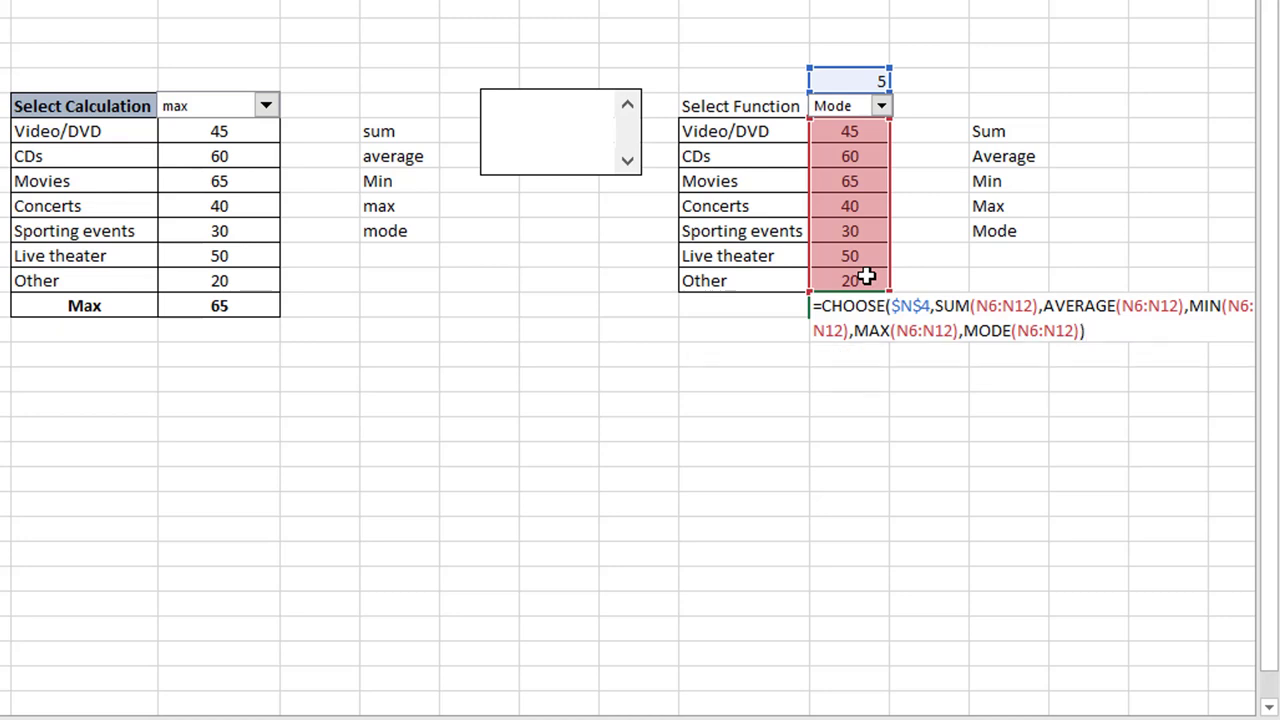
- Commit the CHOOSE formula, which shows #N/A for Mode
key(Return)
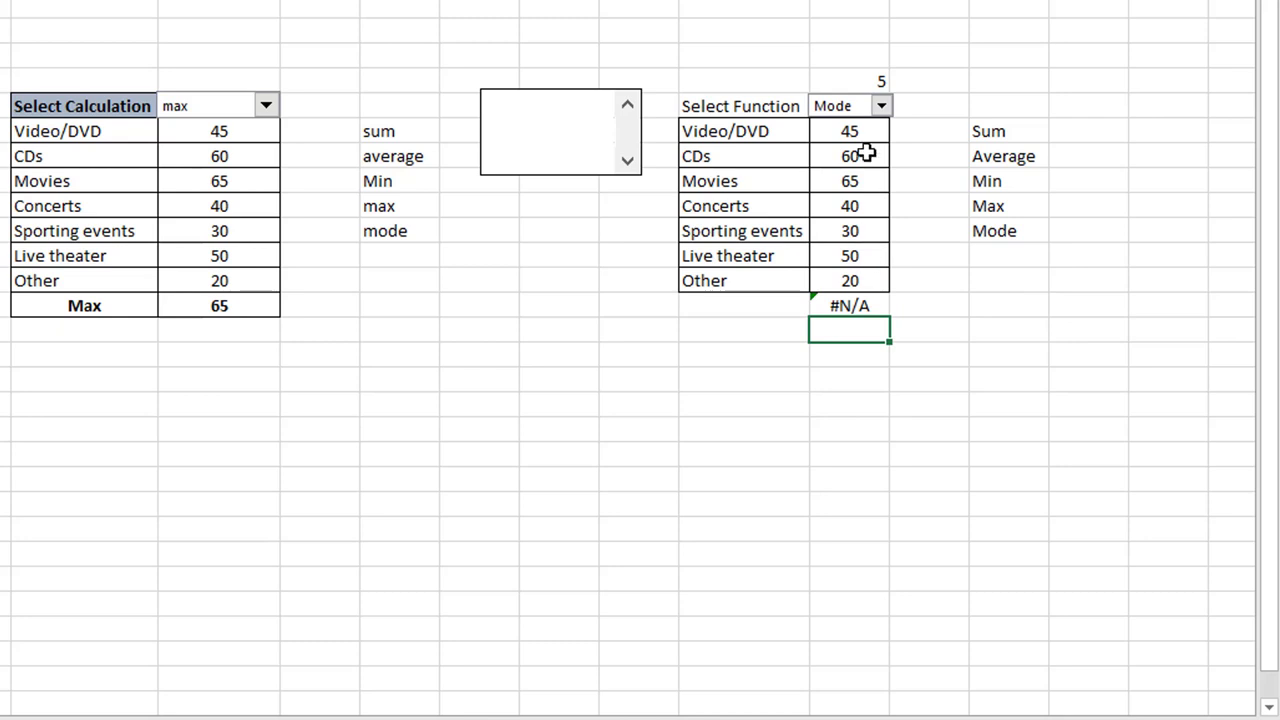
click(838, 306)
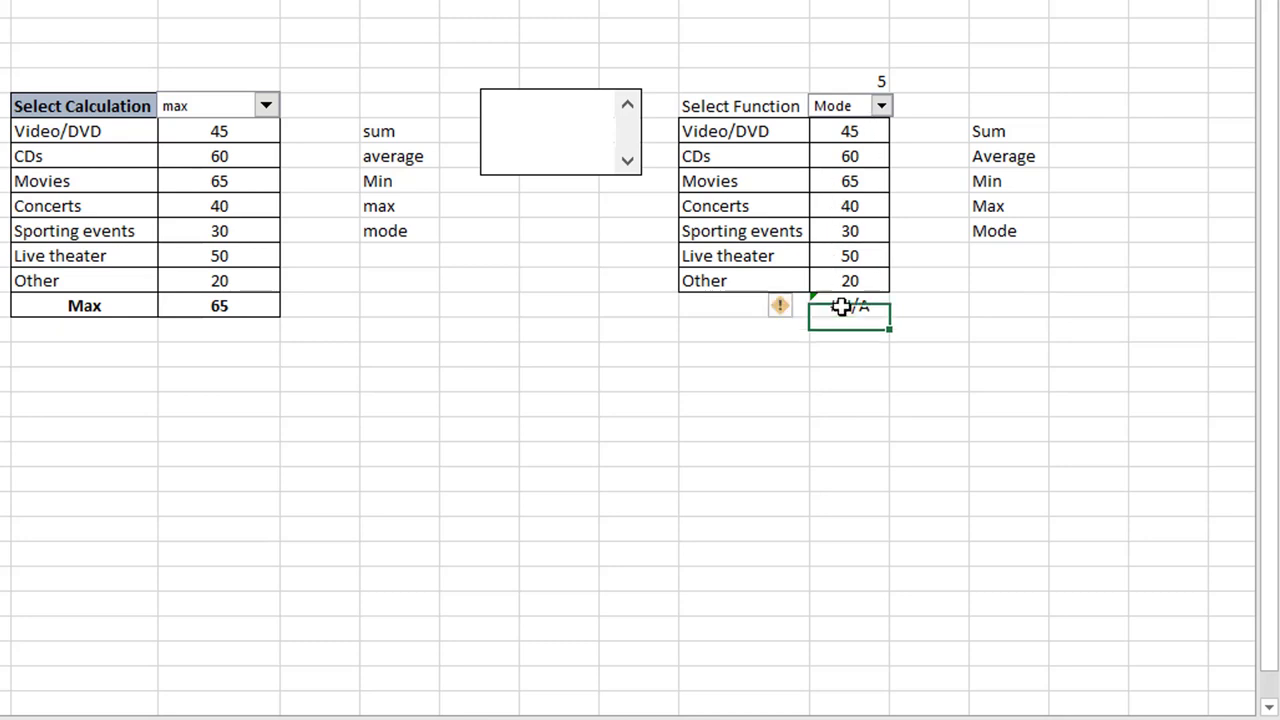
click(723, 310)
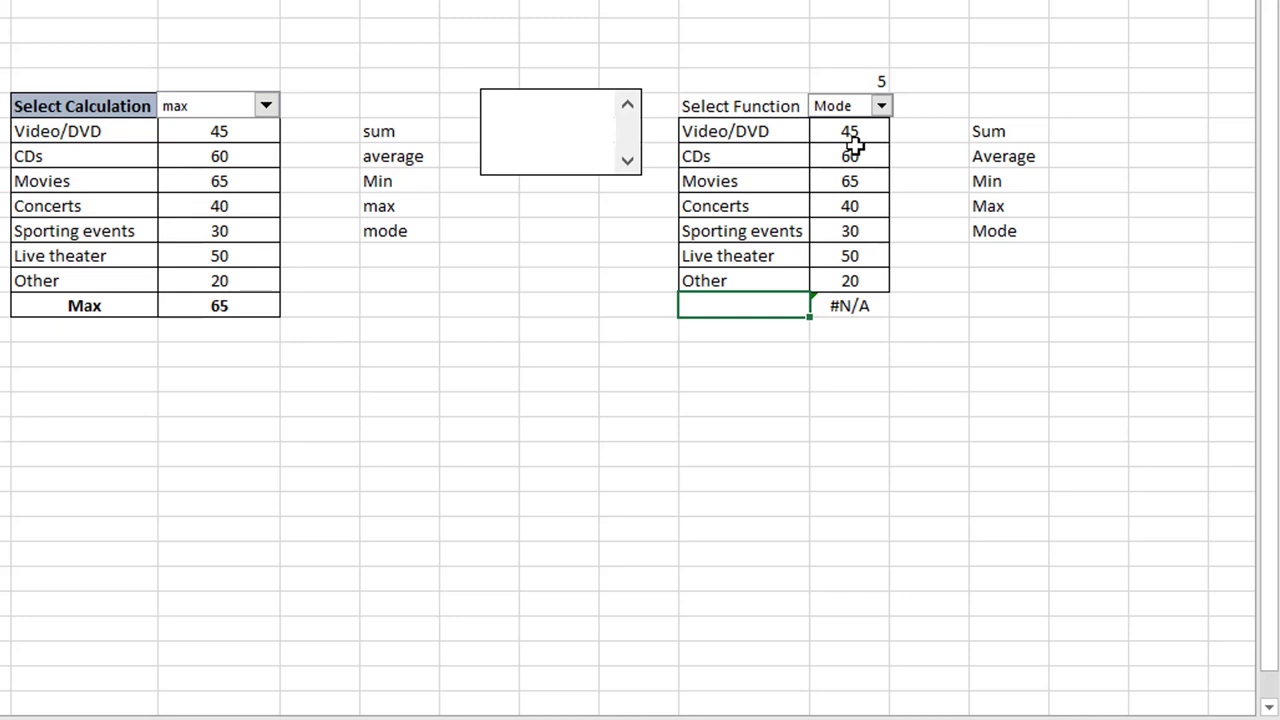
- Test Mode by changing Concerts to 20, then undo it back to 40
click(859, 207)
key(Down)
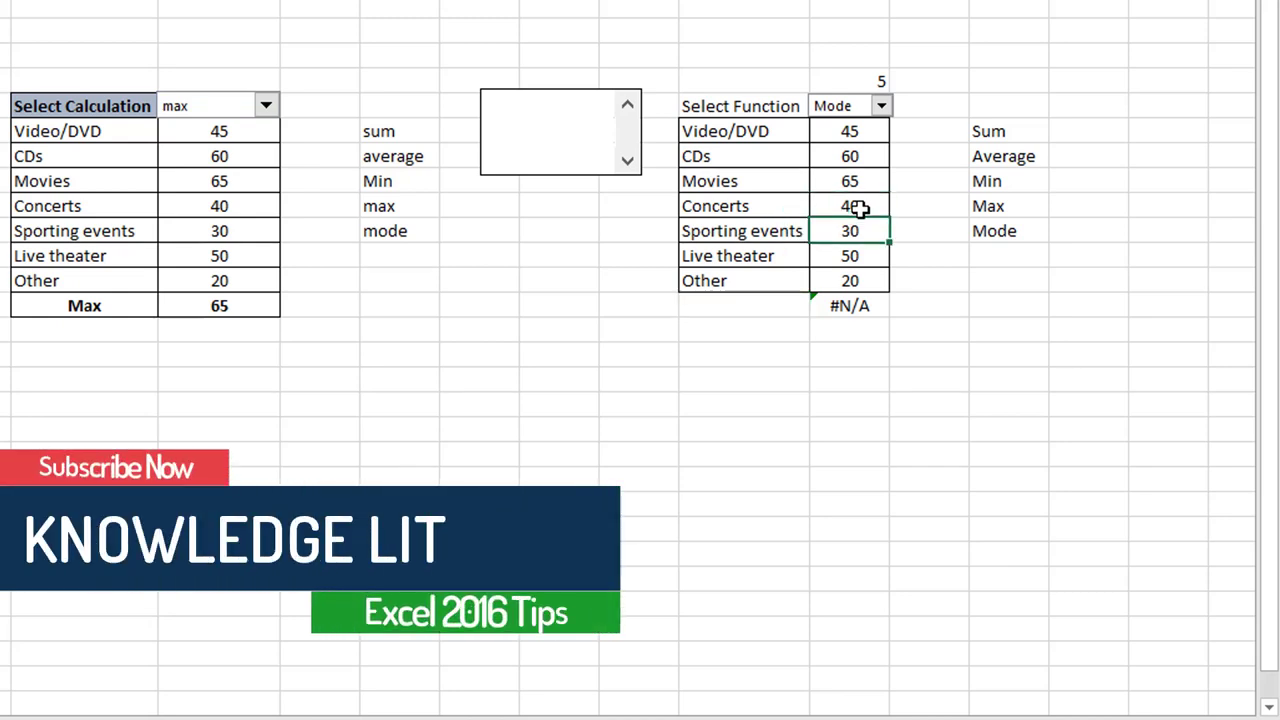
click(859, 207)
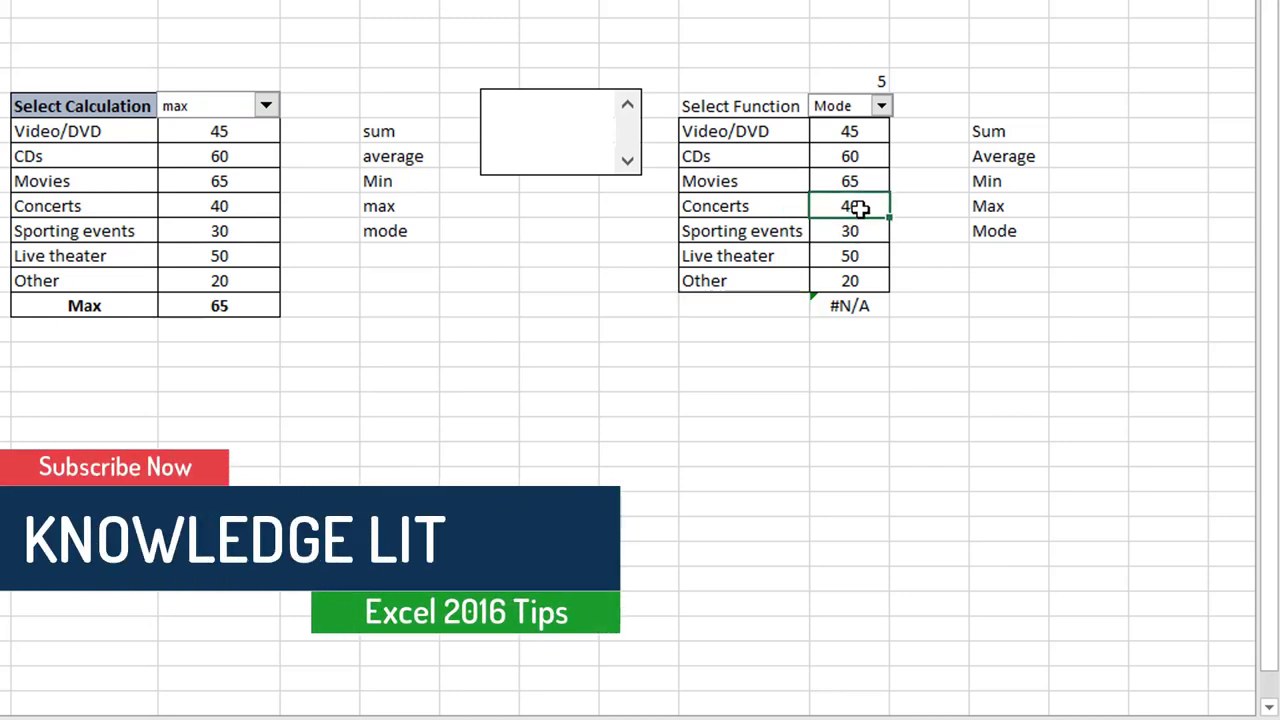
text(20)
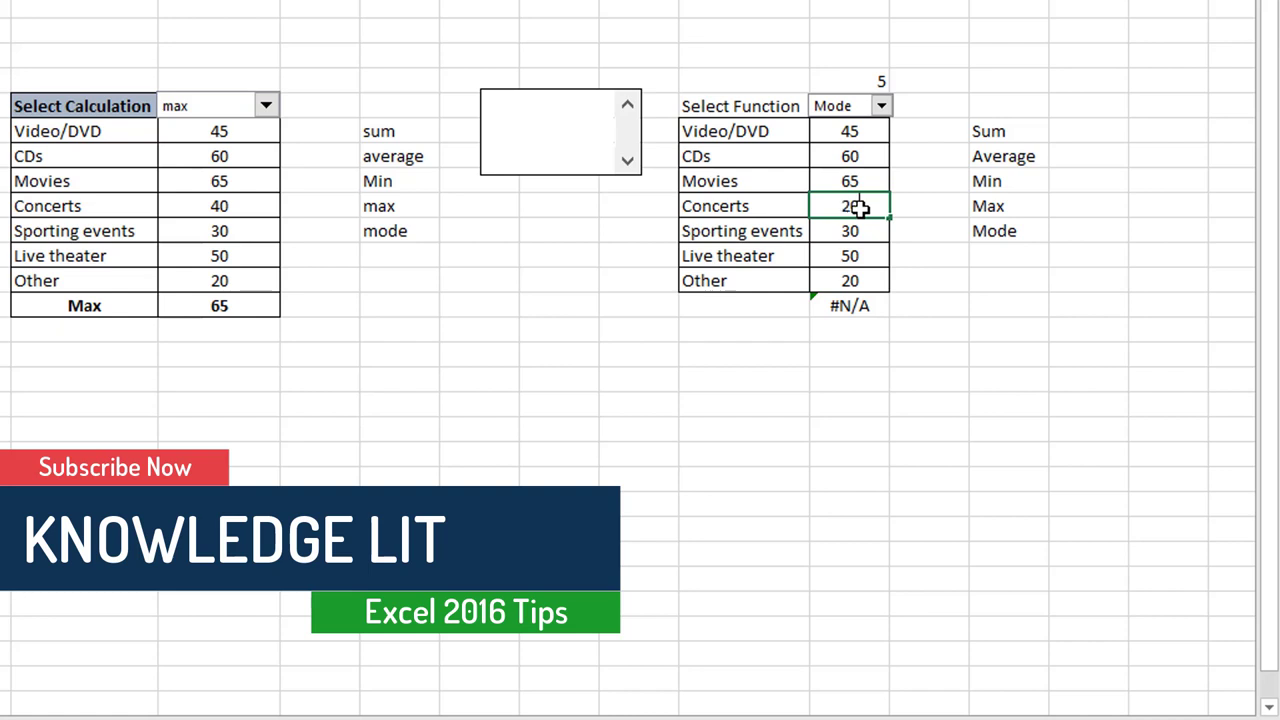
key(Return)
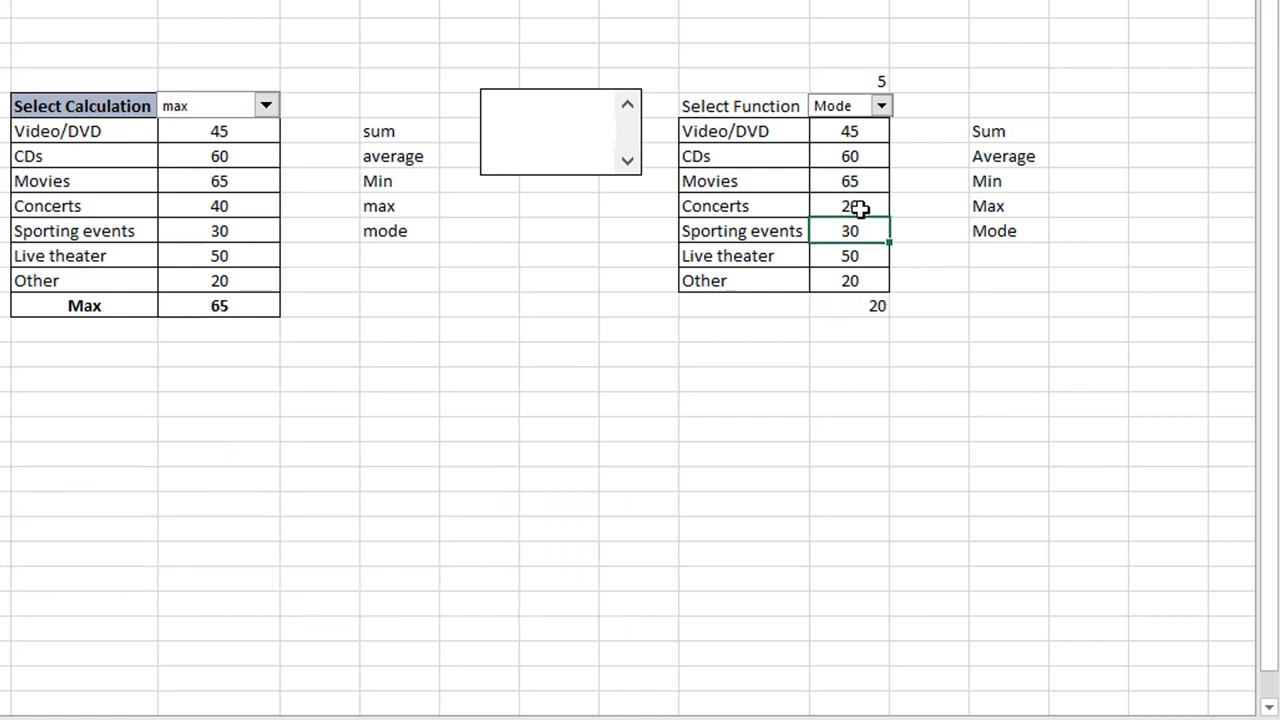
click(860, 207)
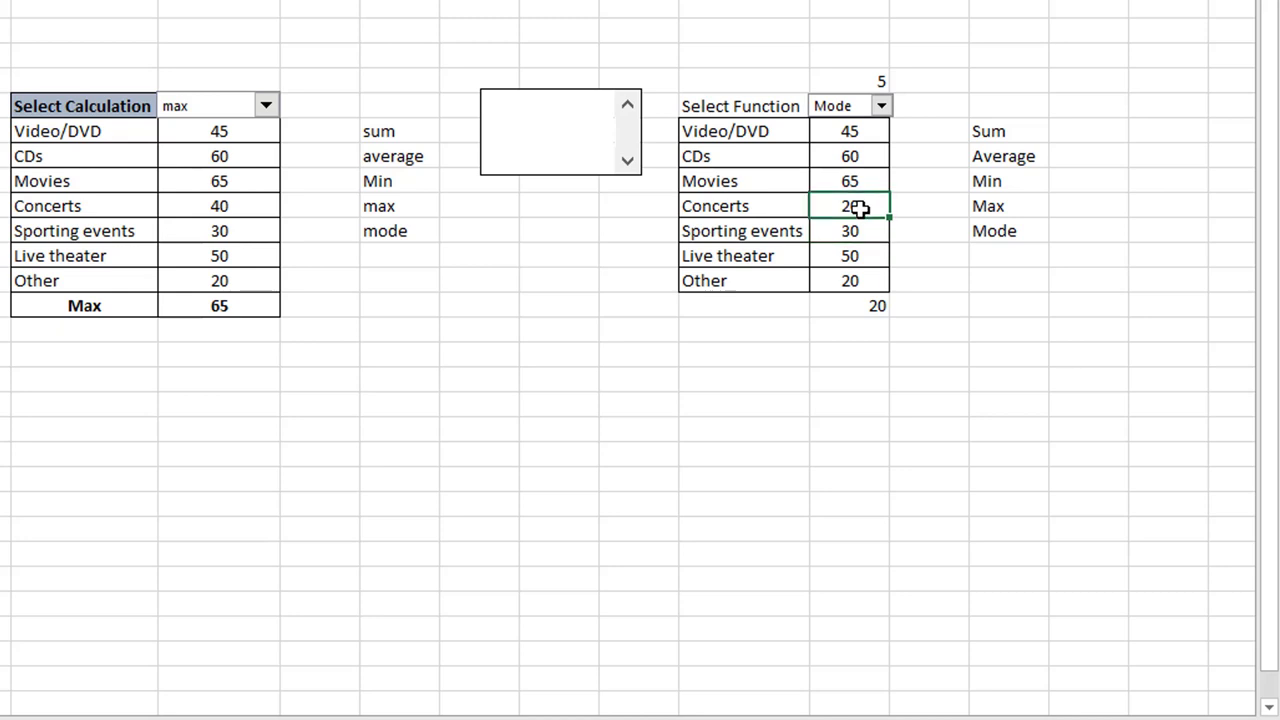
key(ctrl+z)
- Wrap MODE(N6:N12) in IFERROR with "No Mode" so the result reads No Mode
double_click(860, 305)
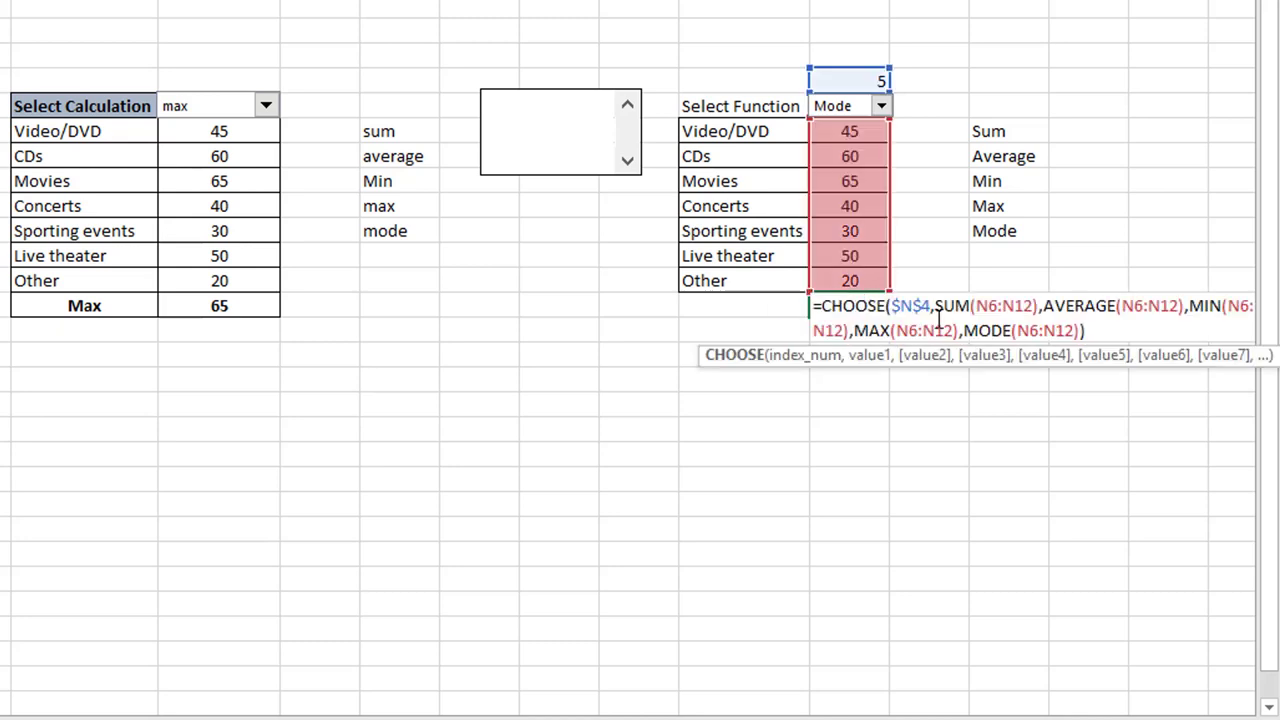
click(965, 331)
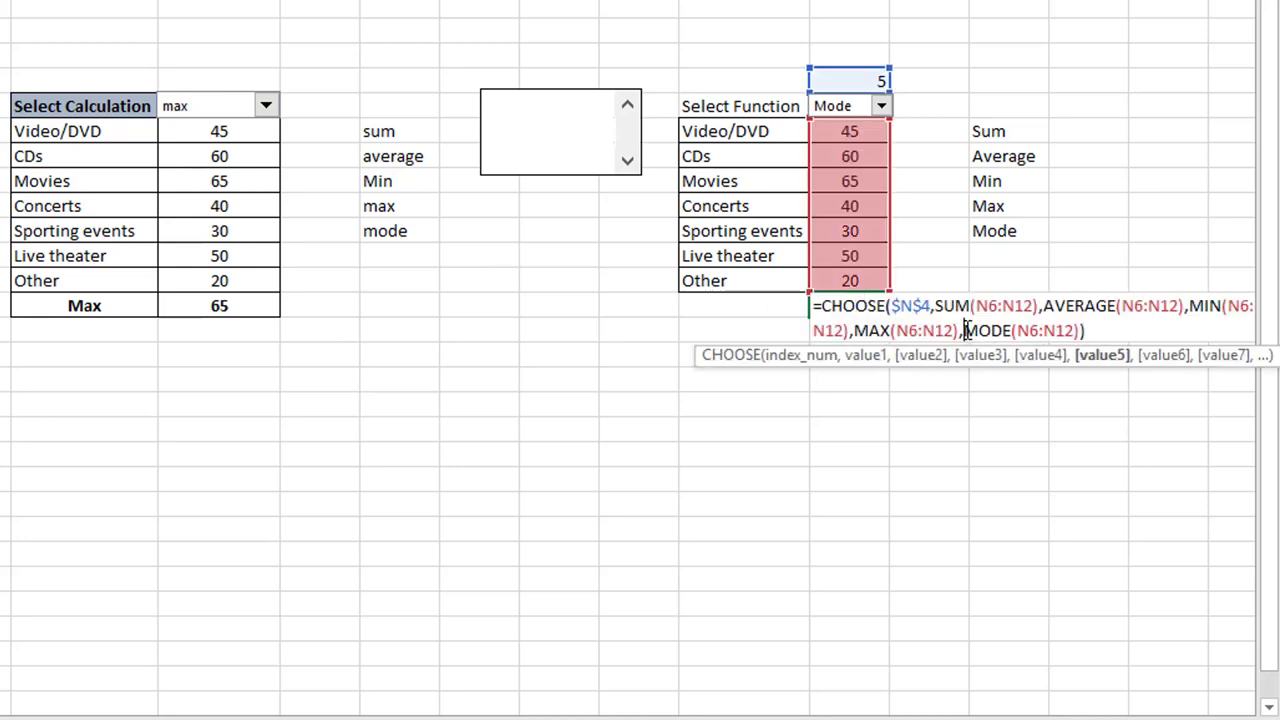
text(IF)
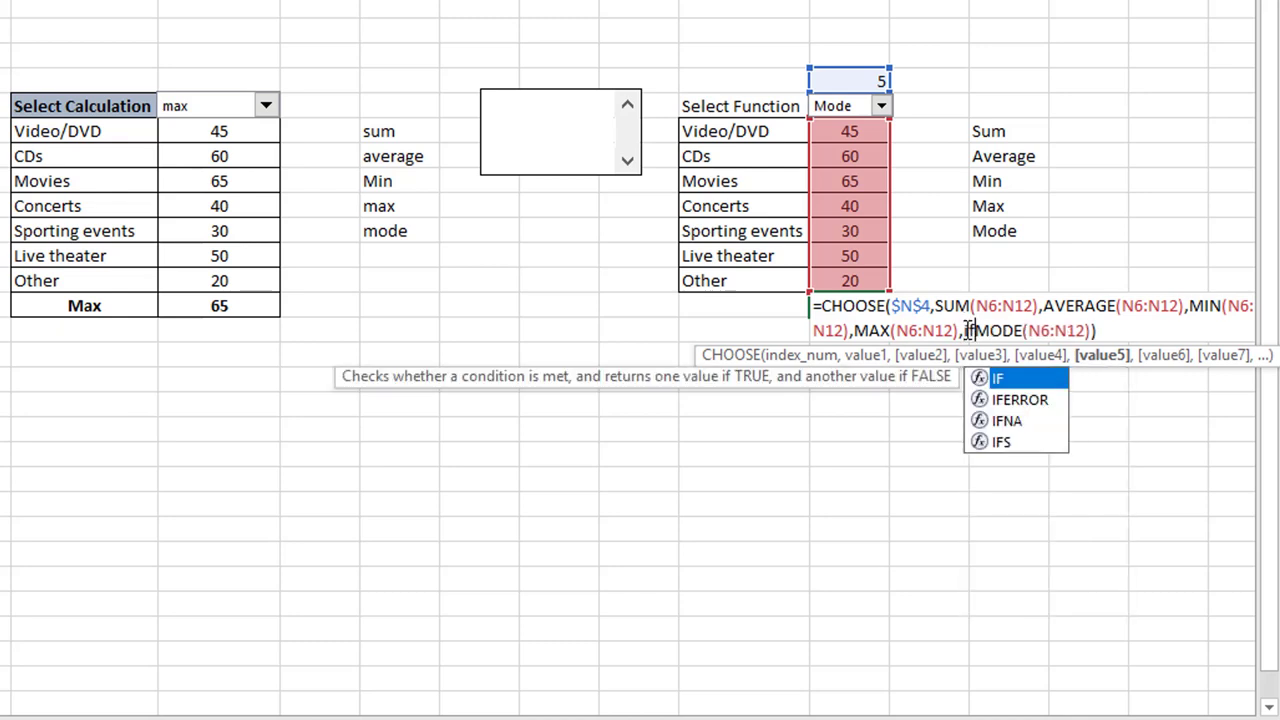
key(Down)
key(Tab)
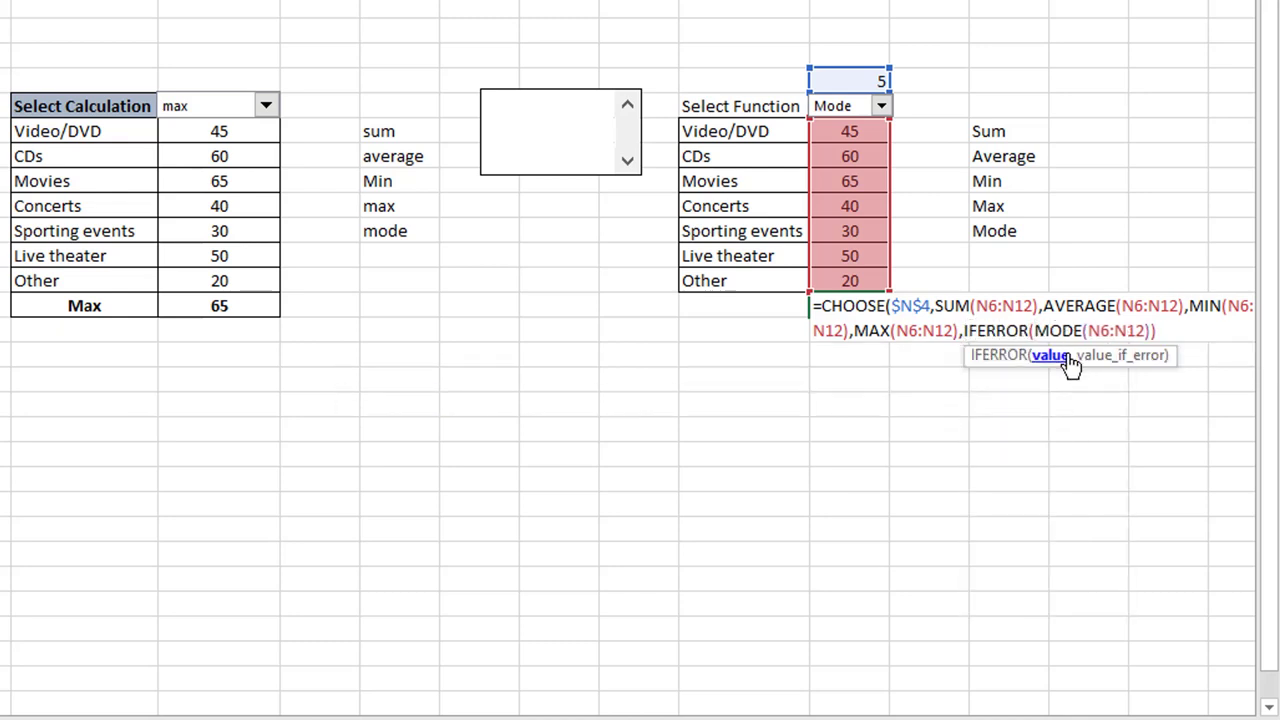
click(1149, 332)
key(Right)
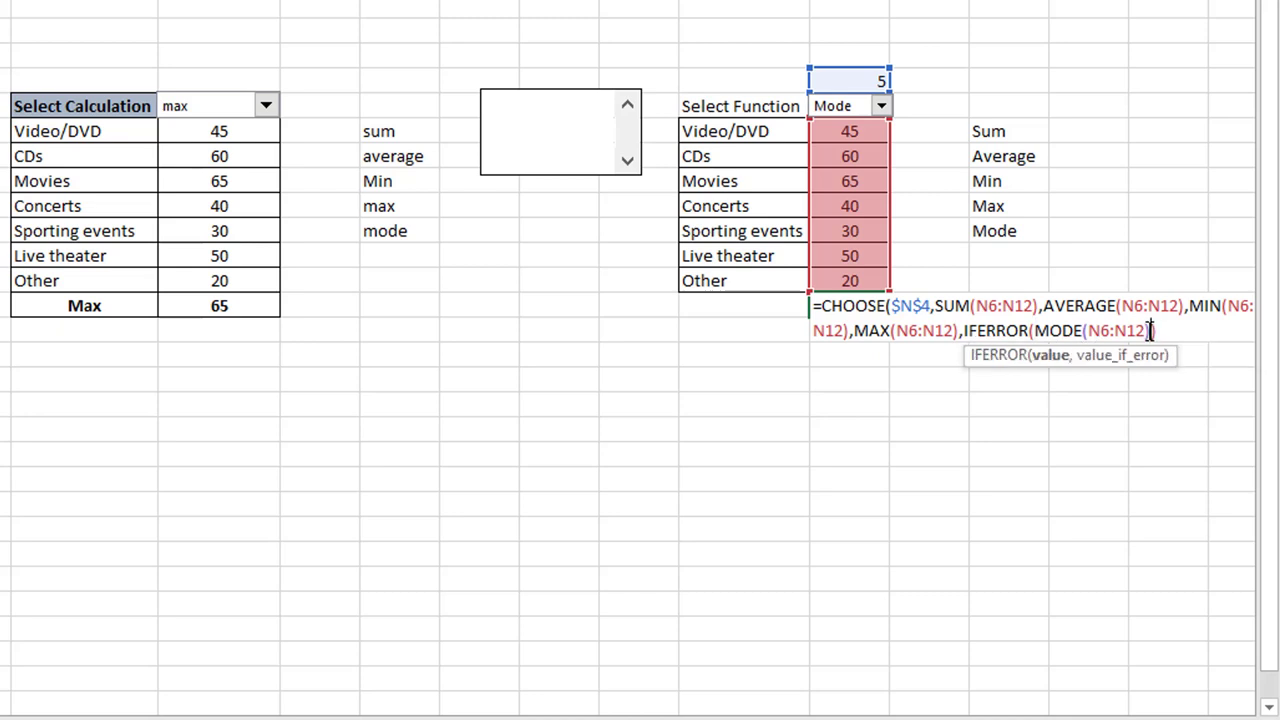
text(,)
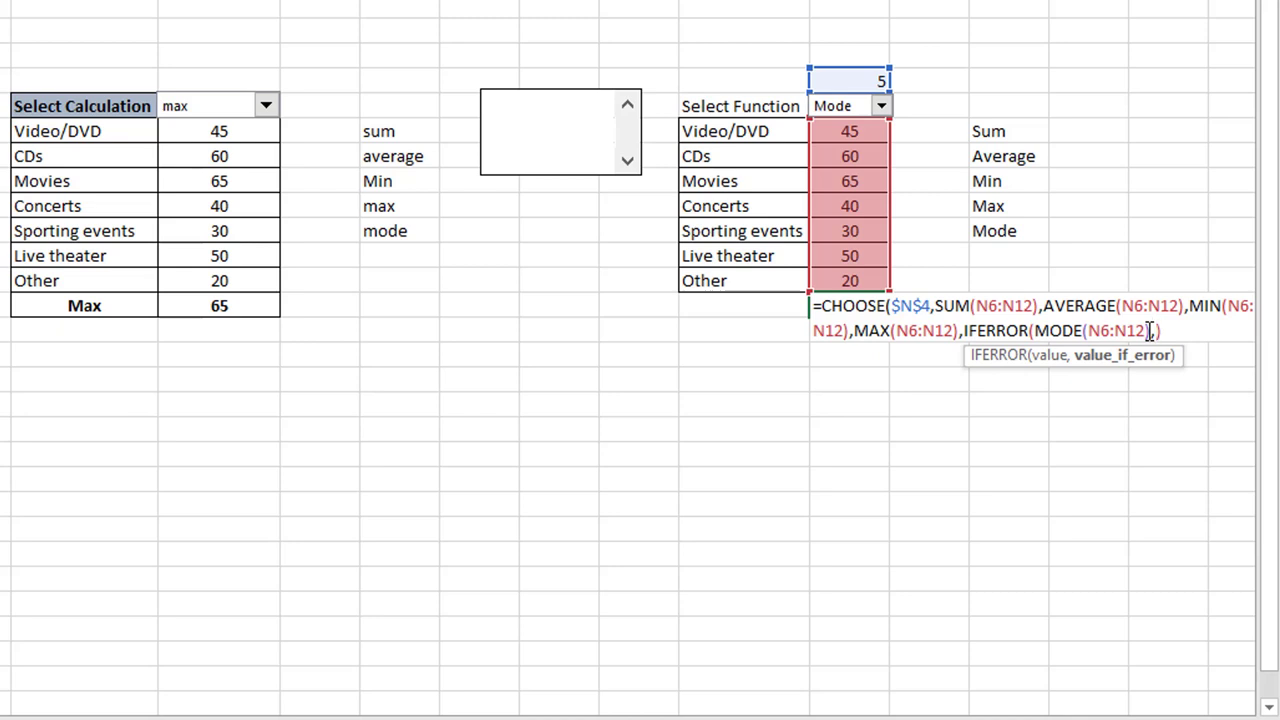
text("")
text(N)
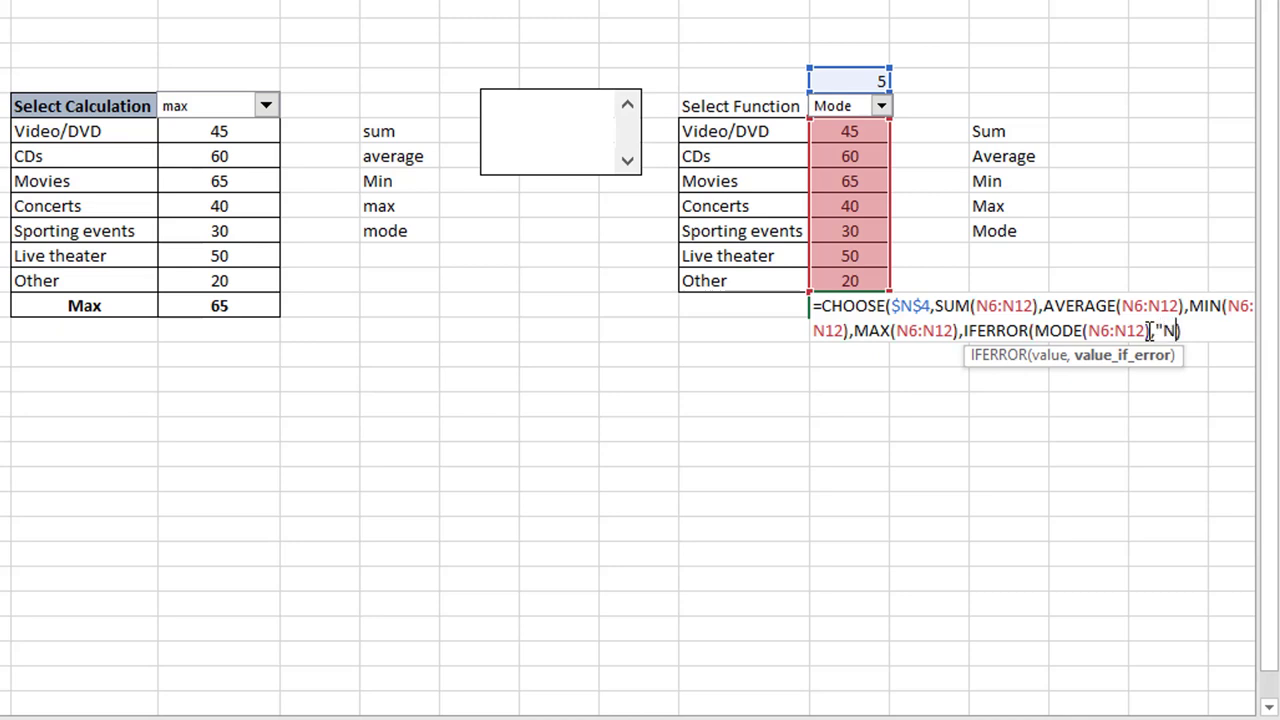
text(o Mode)
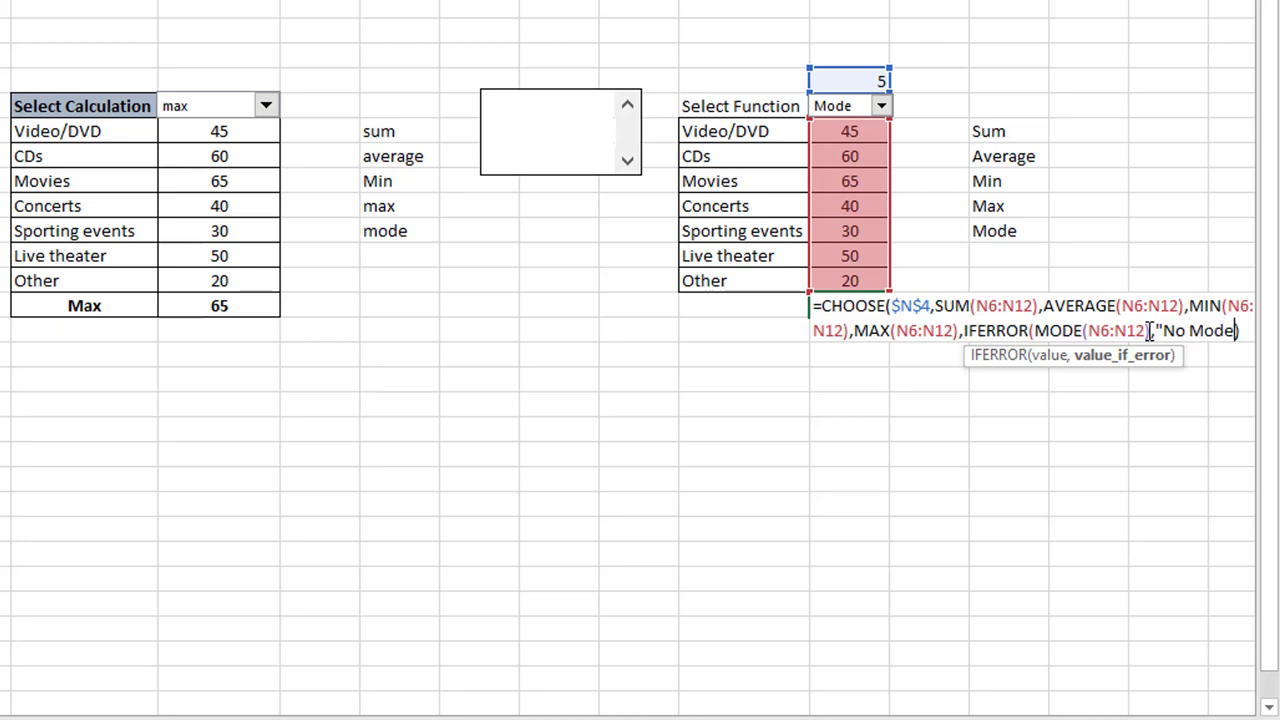
text(")
text())
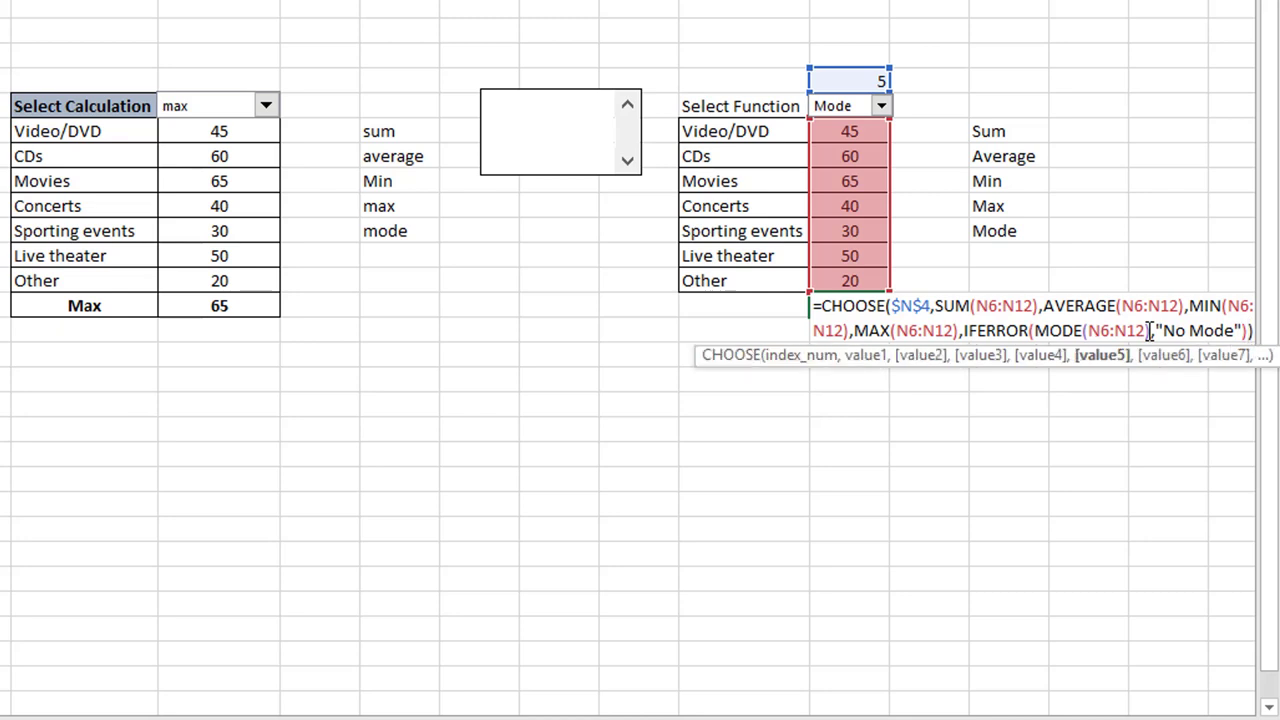
key(Return)
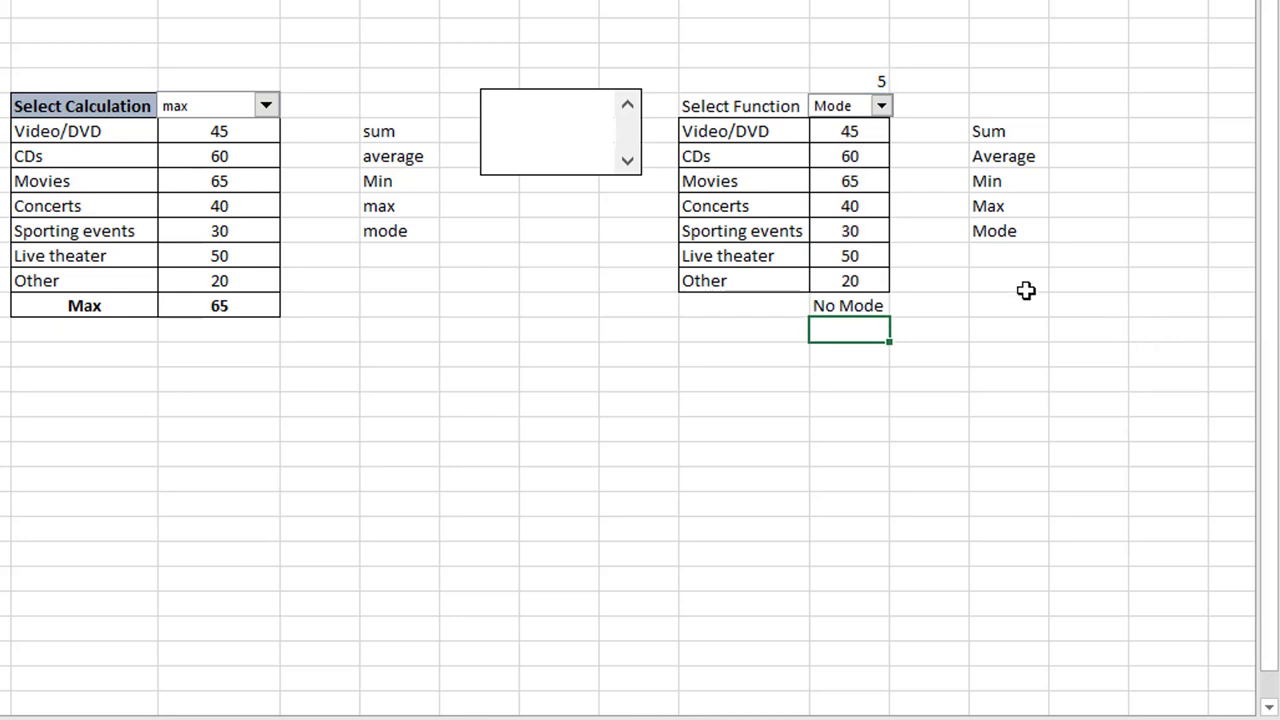
click(881, 106)
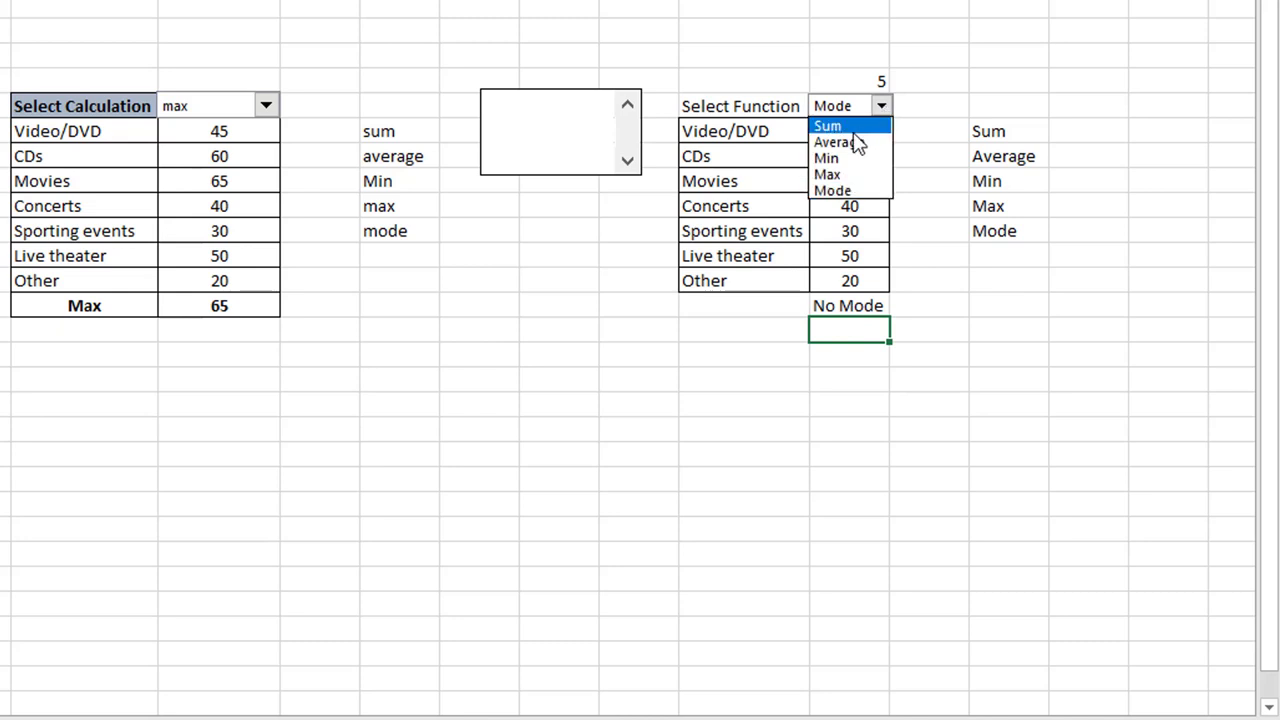
click(859, 129)
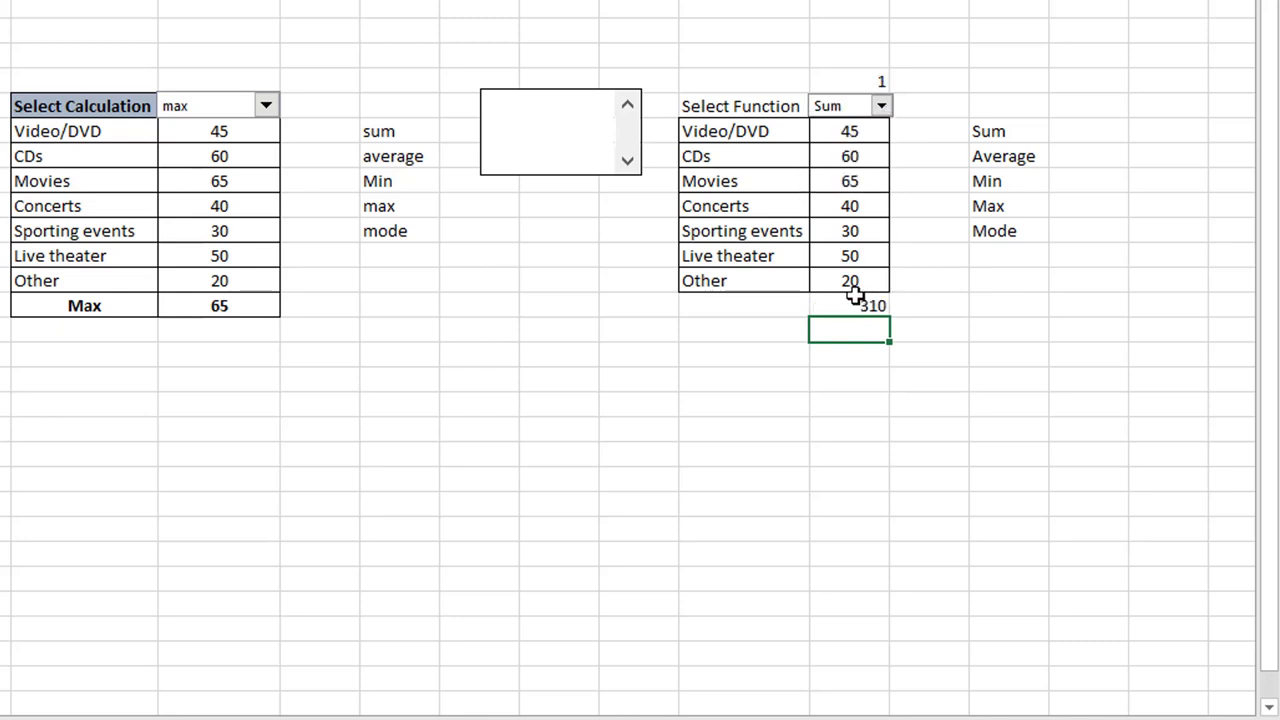
click(880, 112)
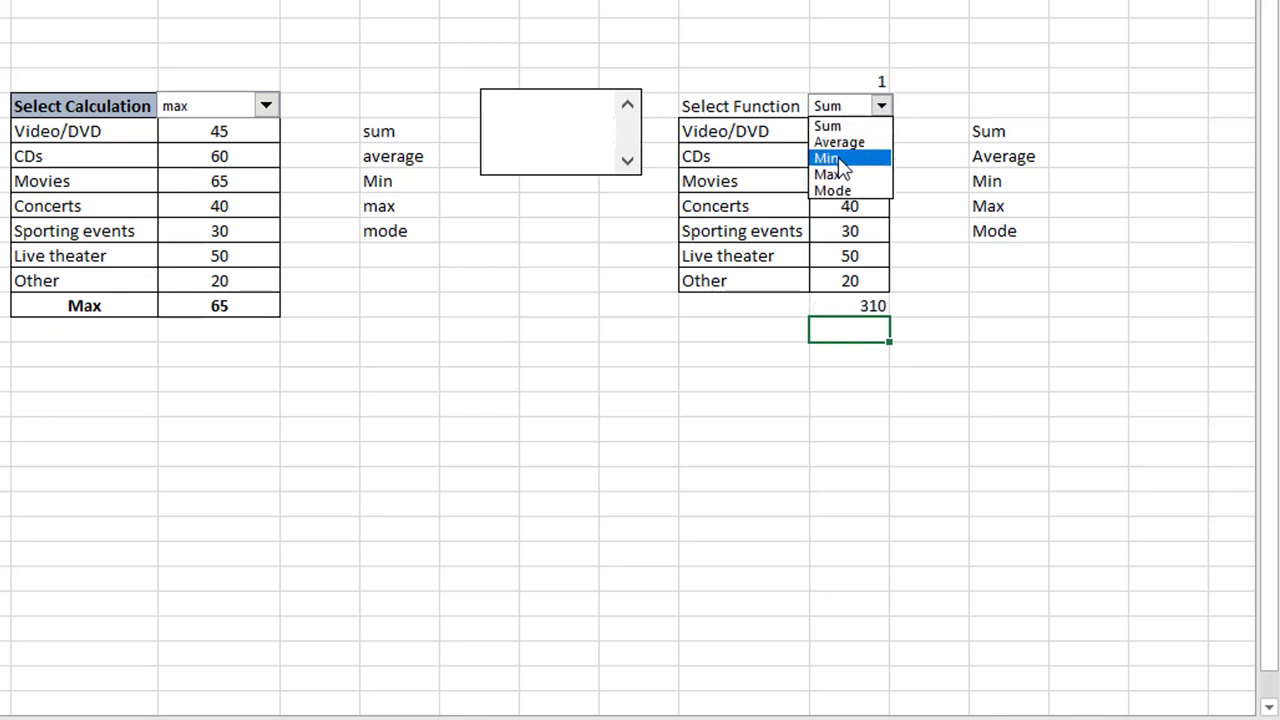
click(840, 143)
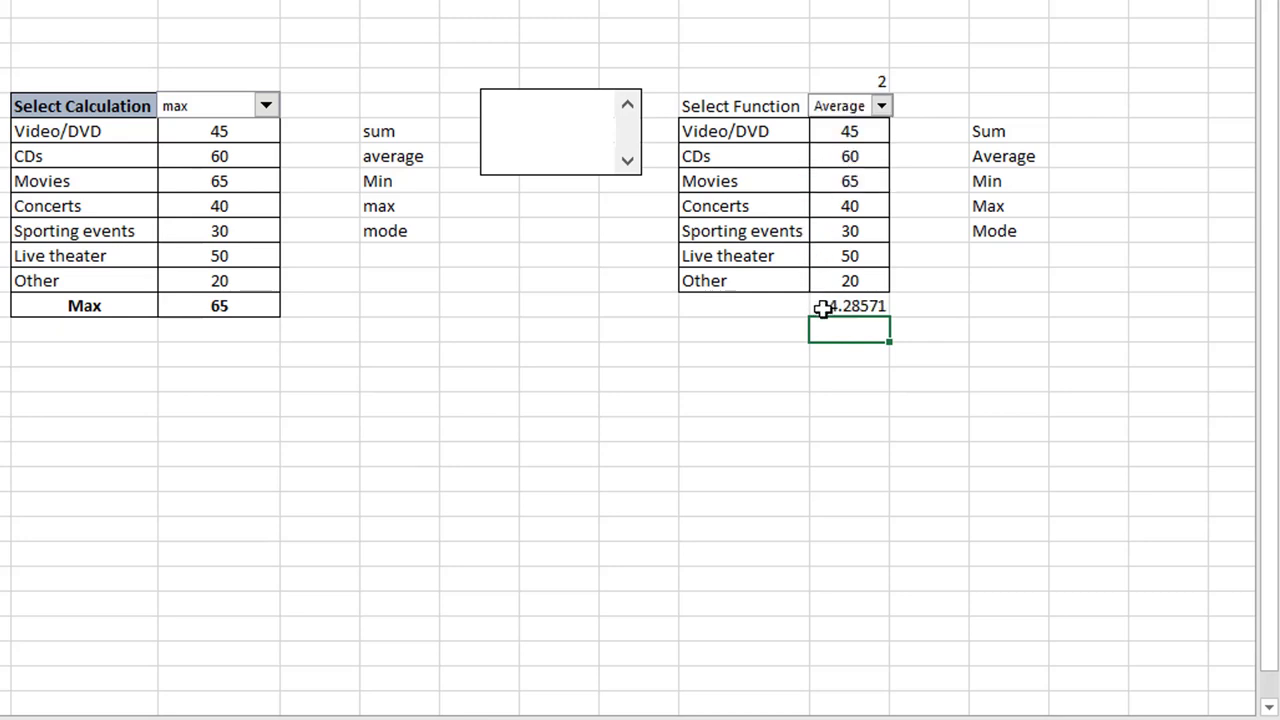
click(881, 110)
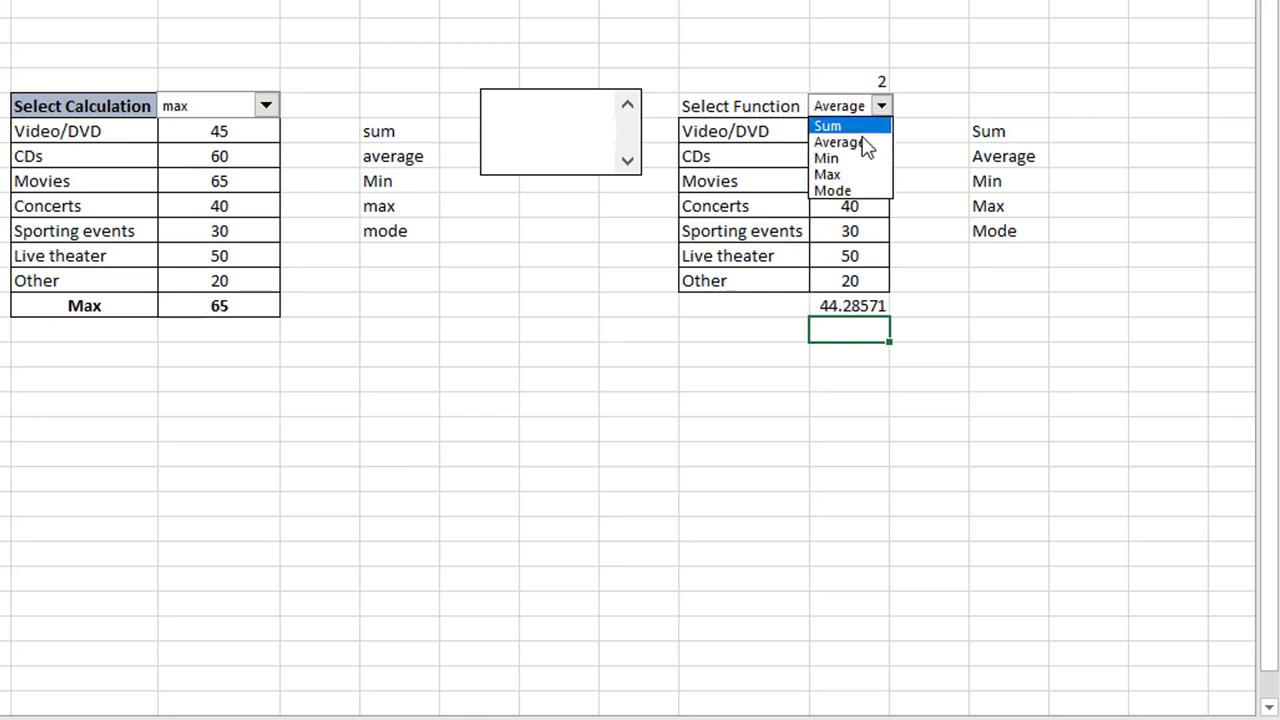
click(851, 157)
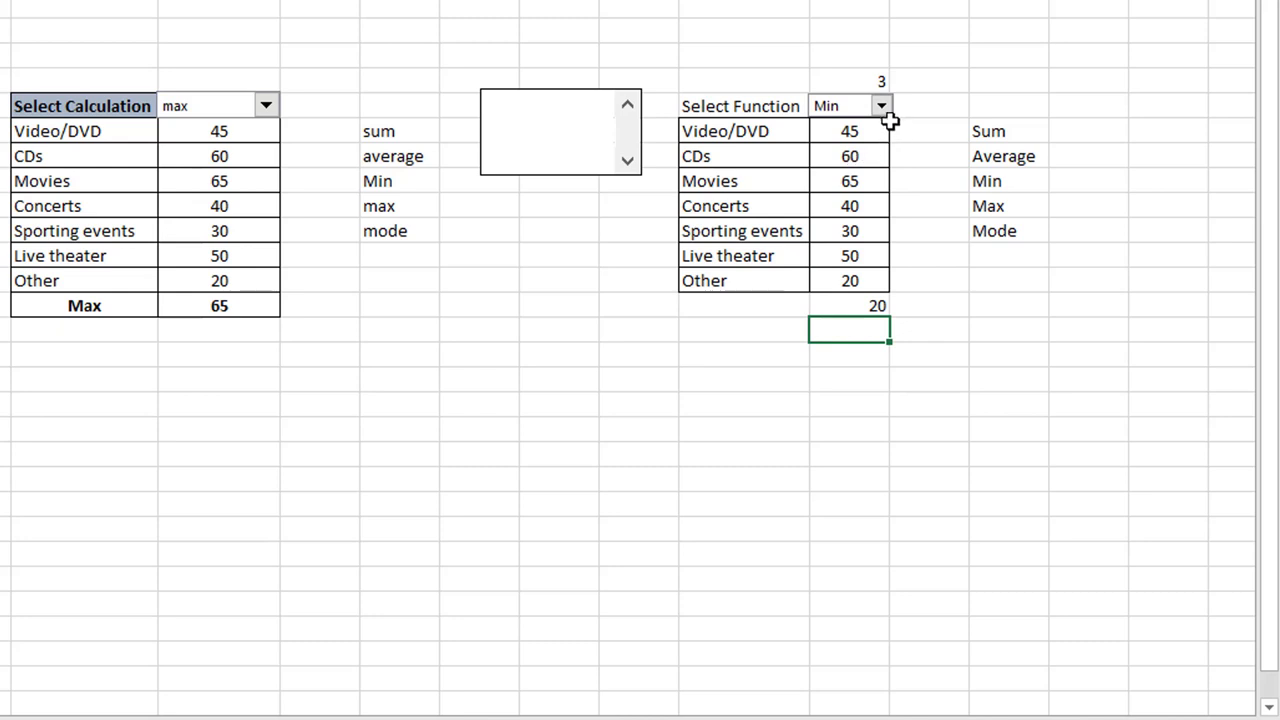
click(882, 110)
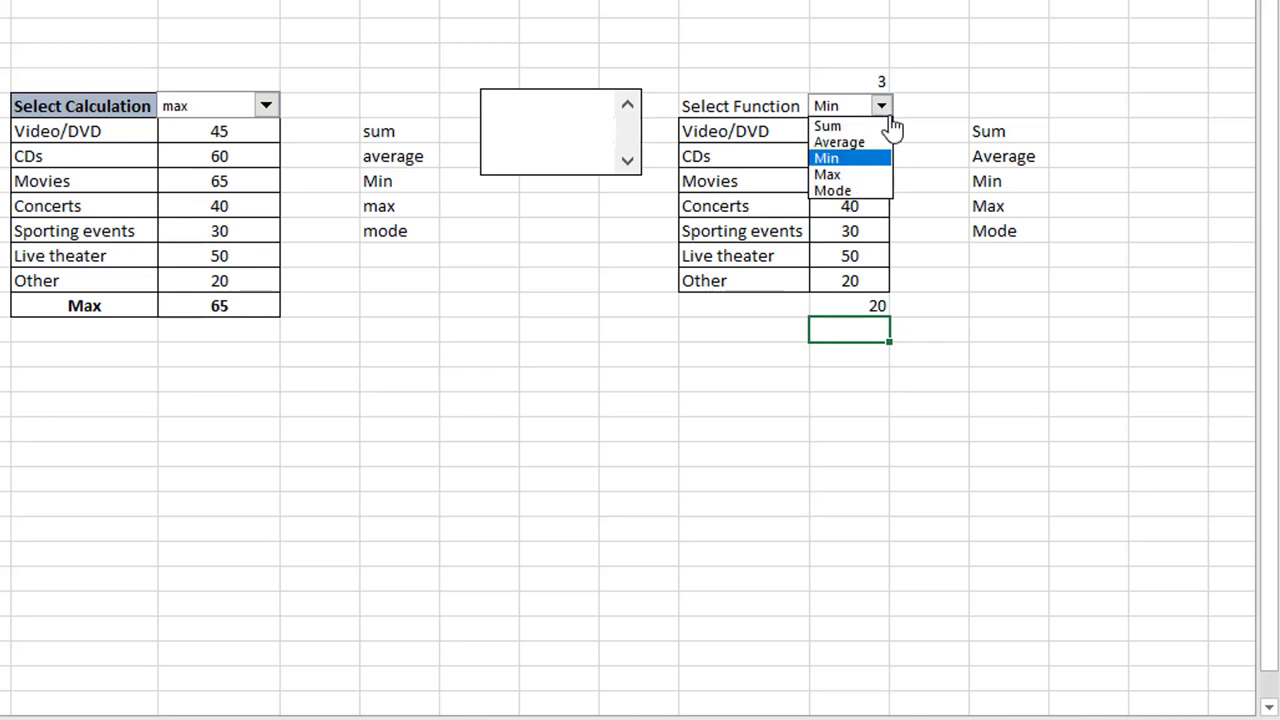
click(870, 175)
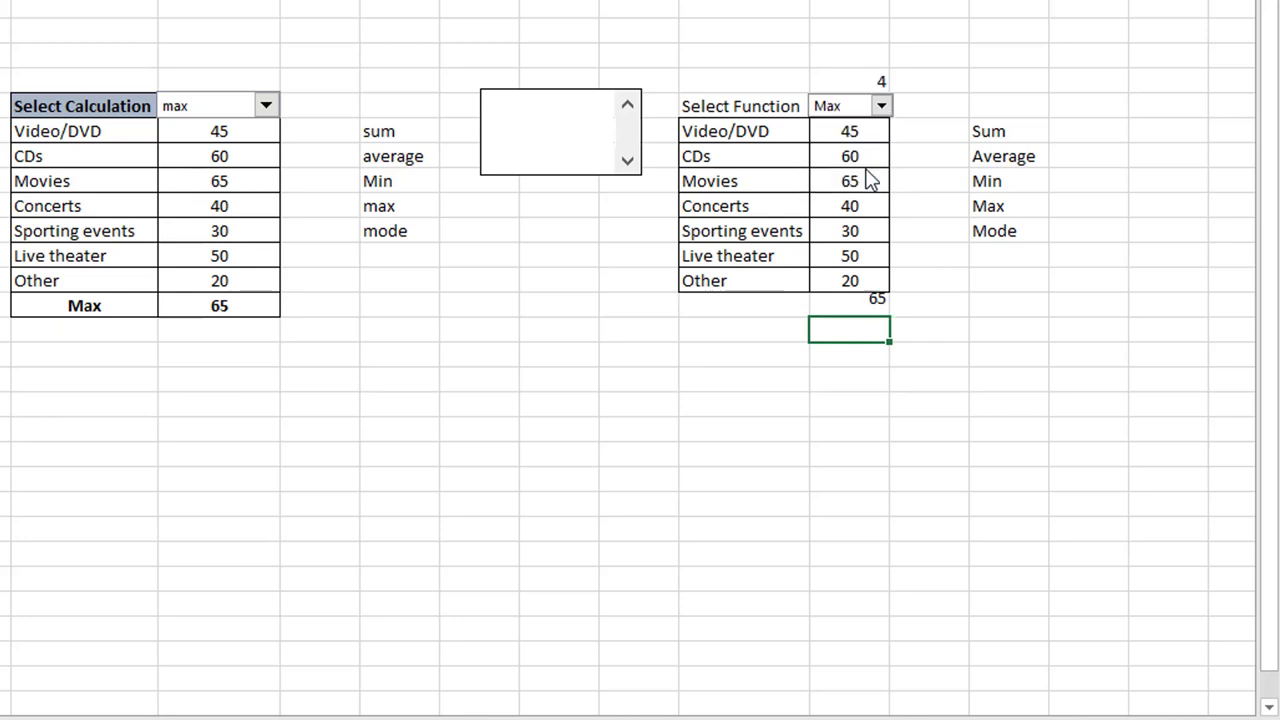
click(883, 110)
click(845, 199)
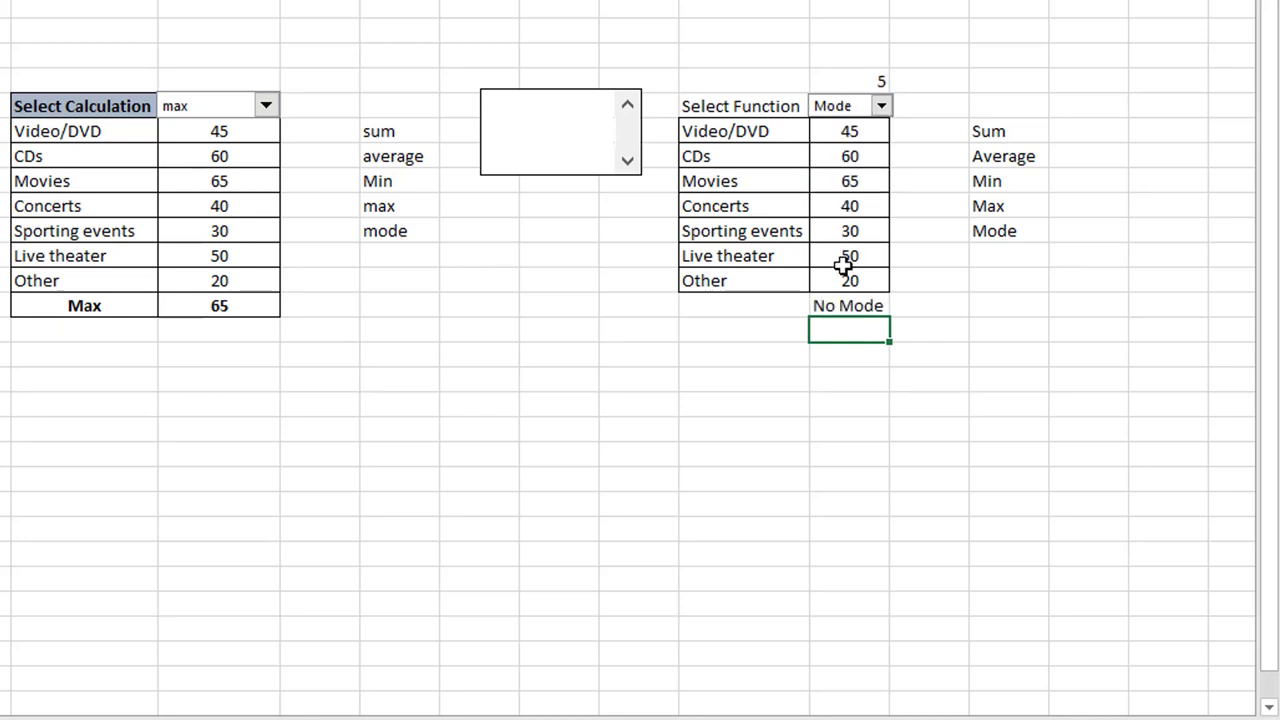
click(772, 310)
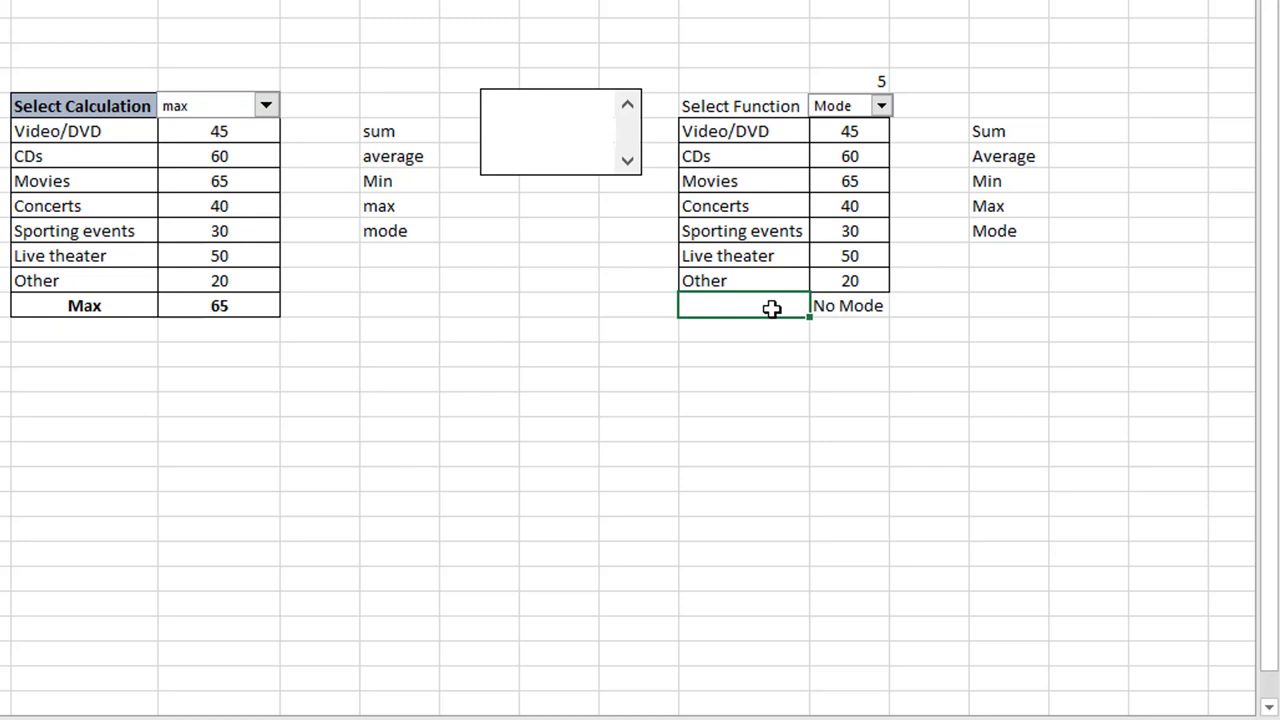
- Enter =CHOOSE(N4,"Sum","Average","Min","Max","Mode") in M13 so the label reads Mode
text(=c)
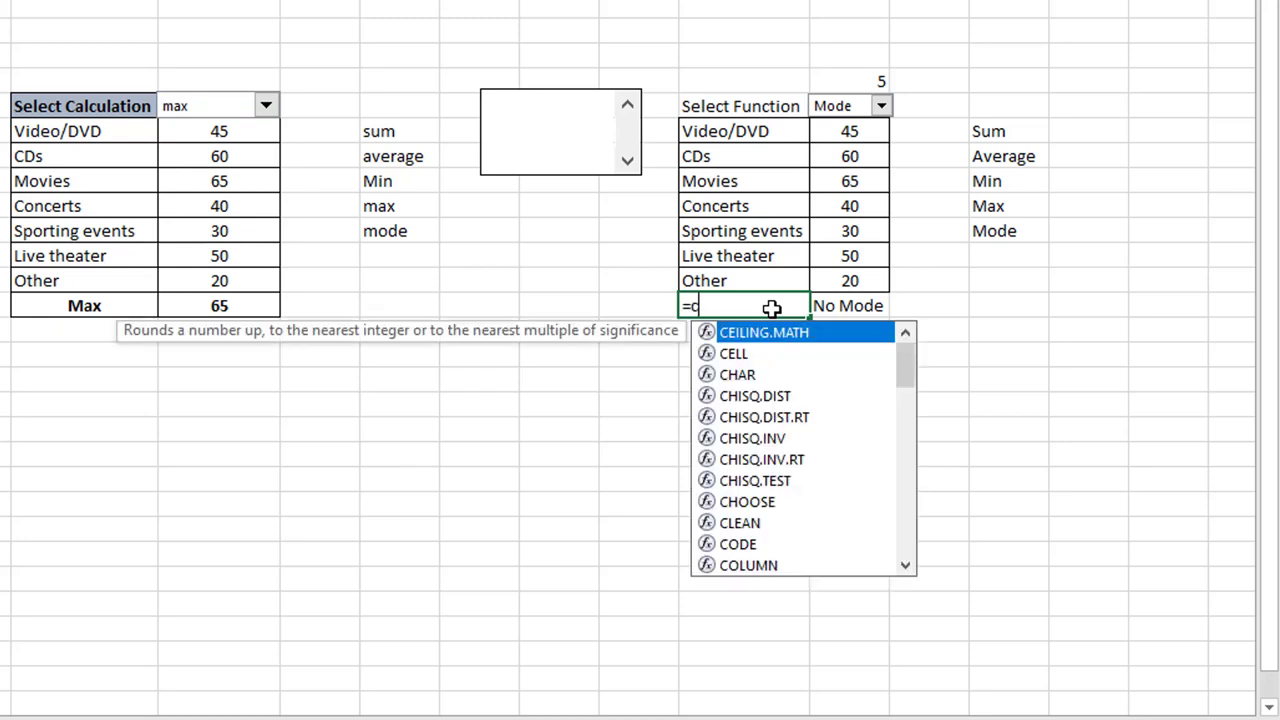
text(ho)
key(Tab)
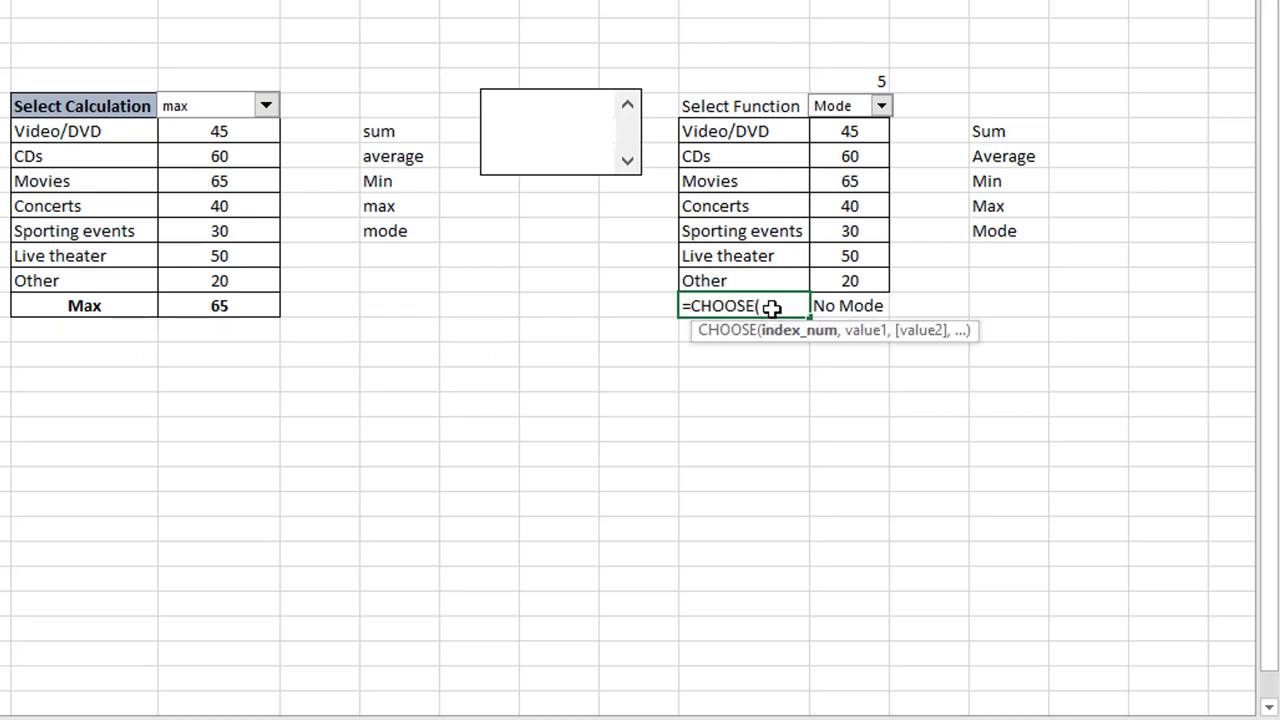
click(846, 84)
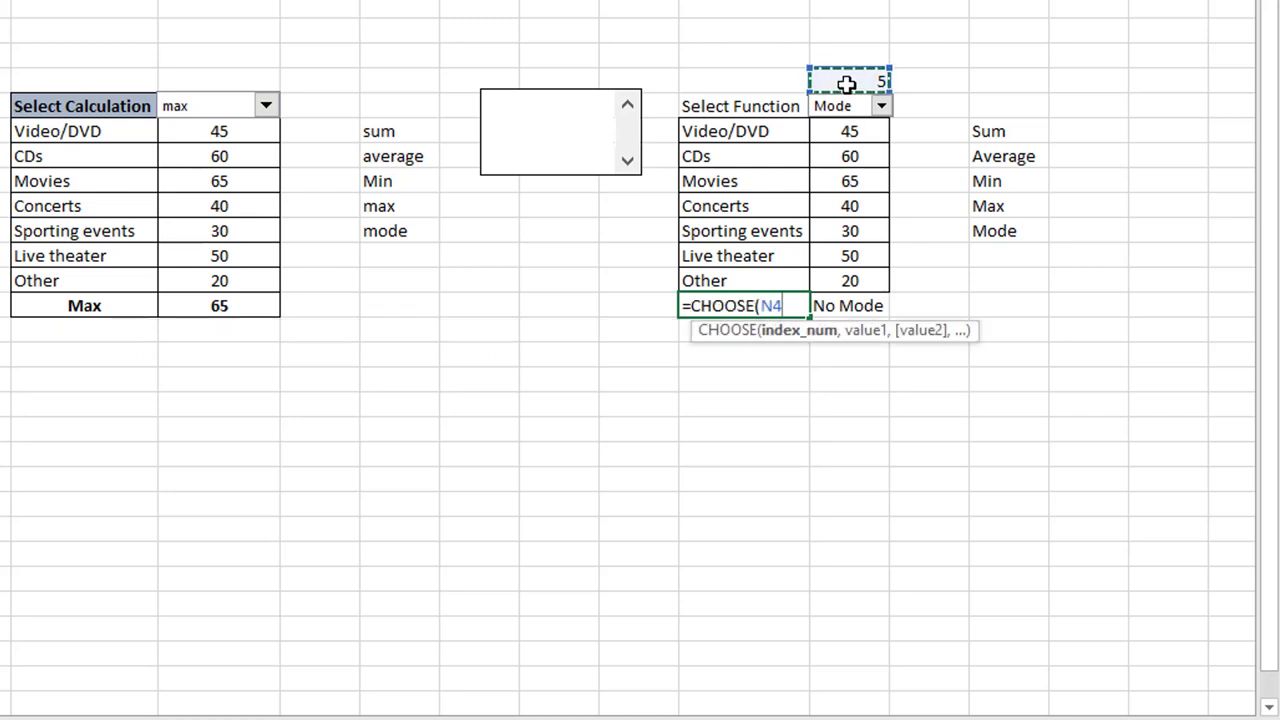
text(,)
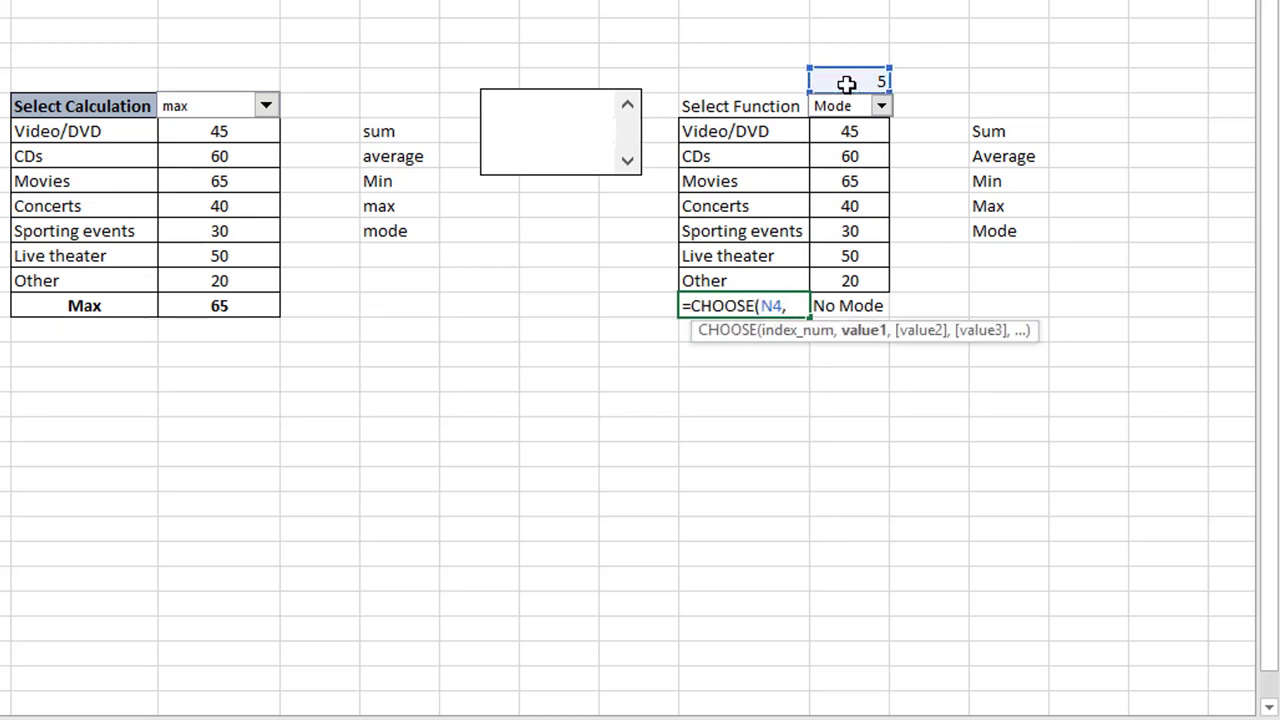
text(")
text(Sum)
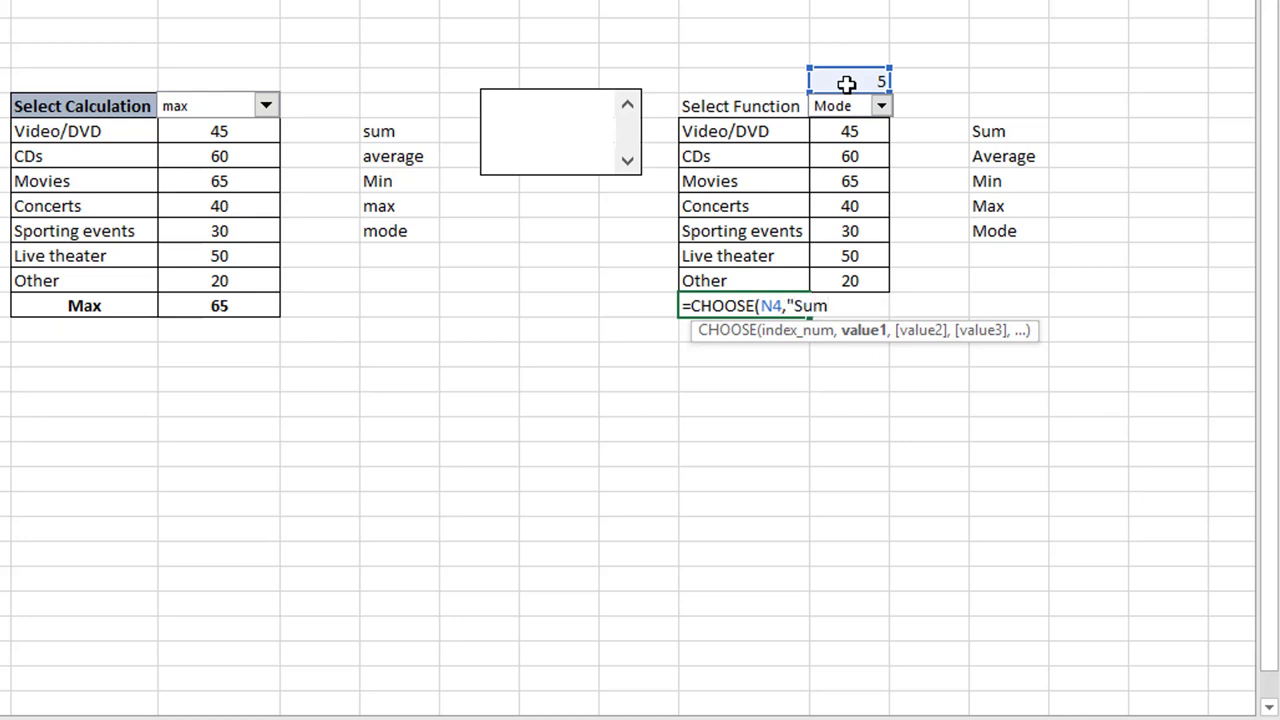
text(")
text(,)
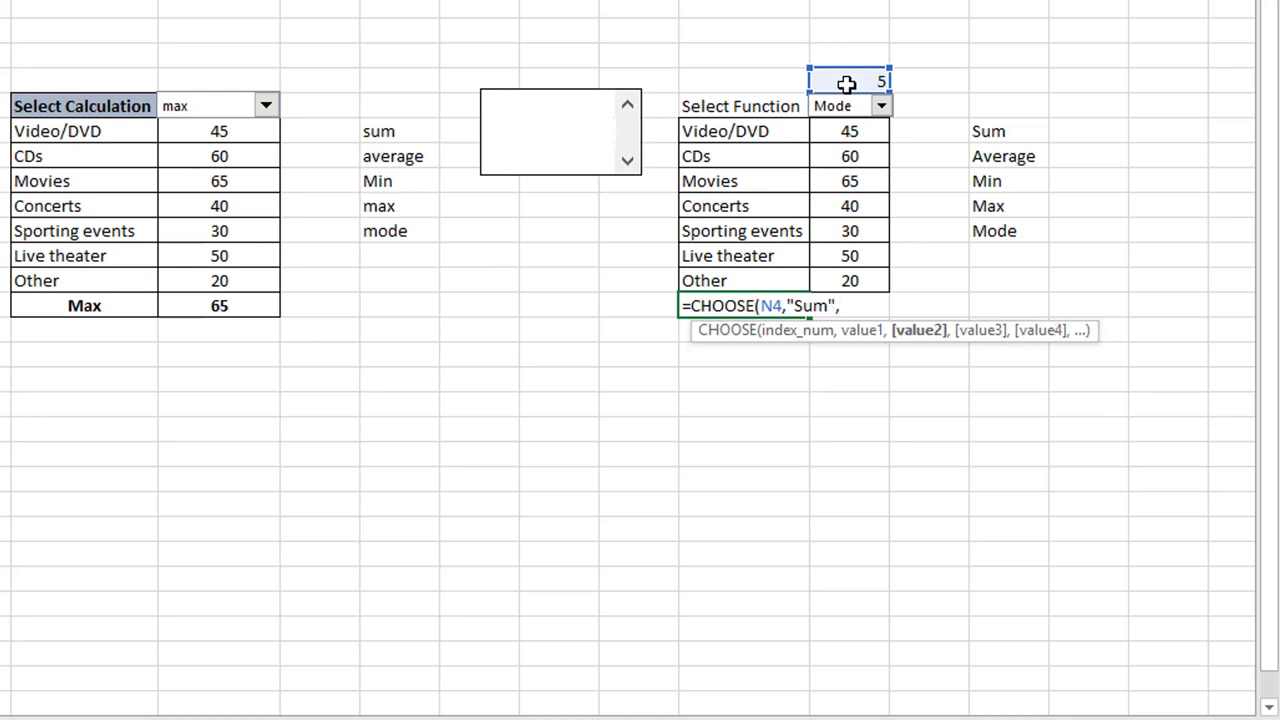
text("Ave)
text(rage)
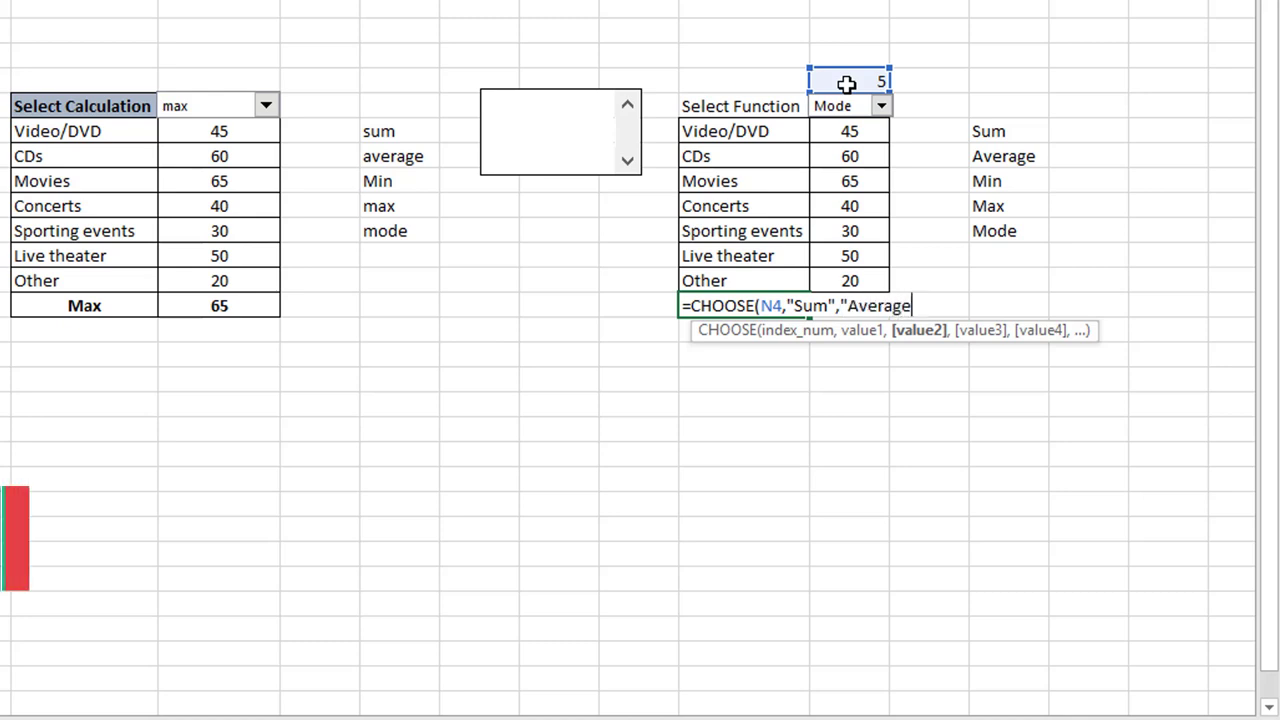
text(")
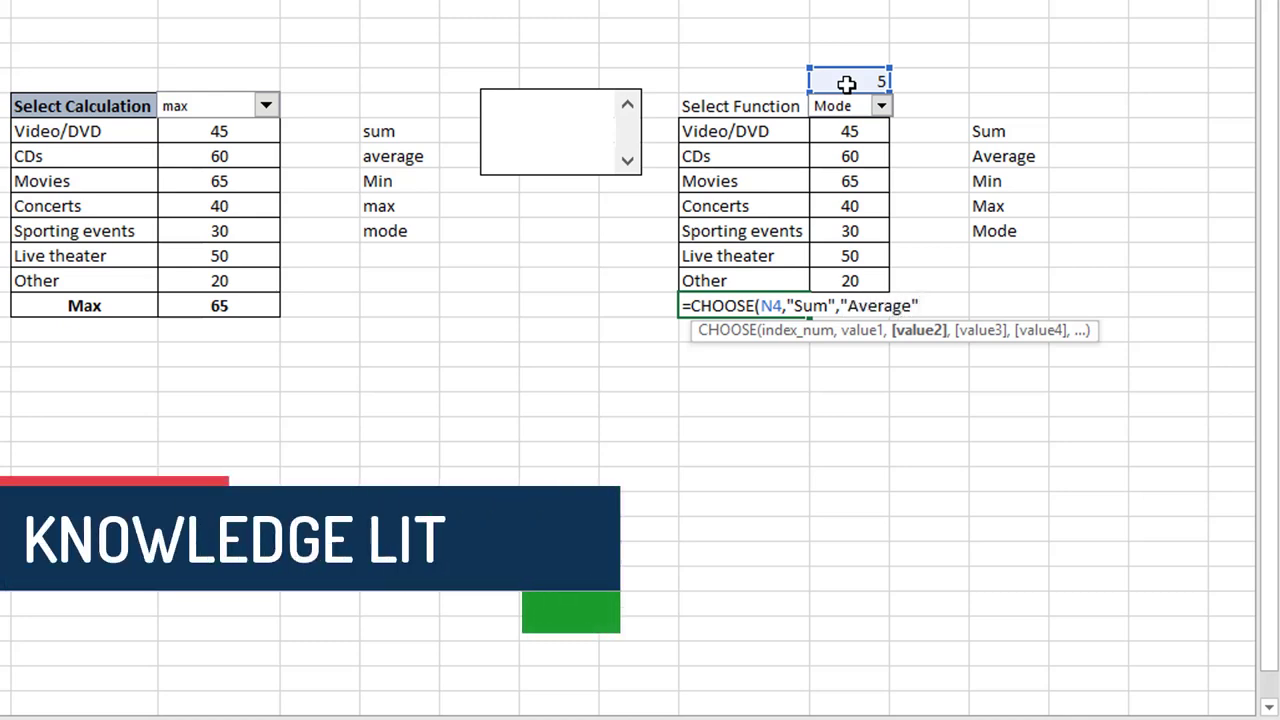
text(,)
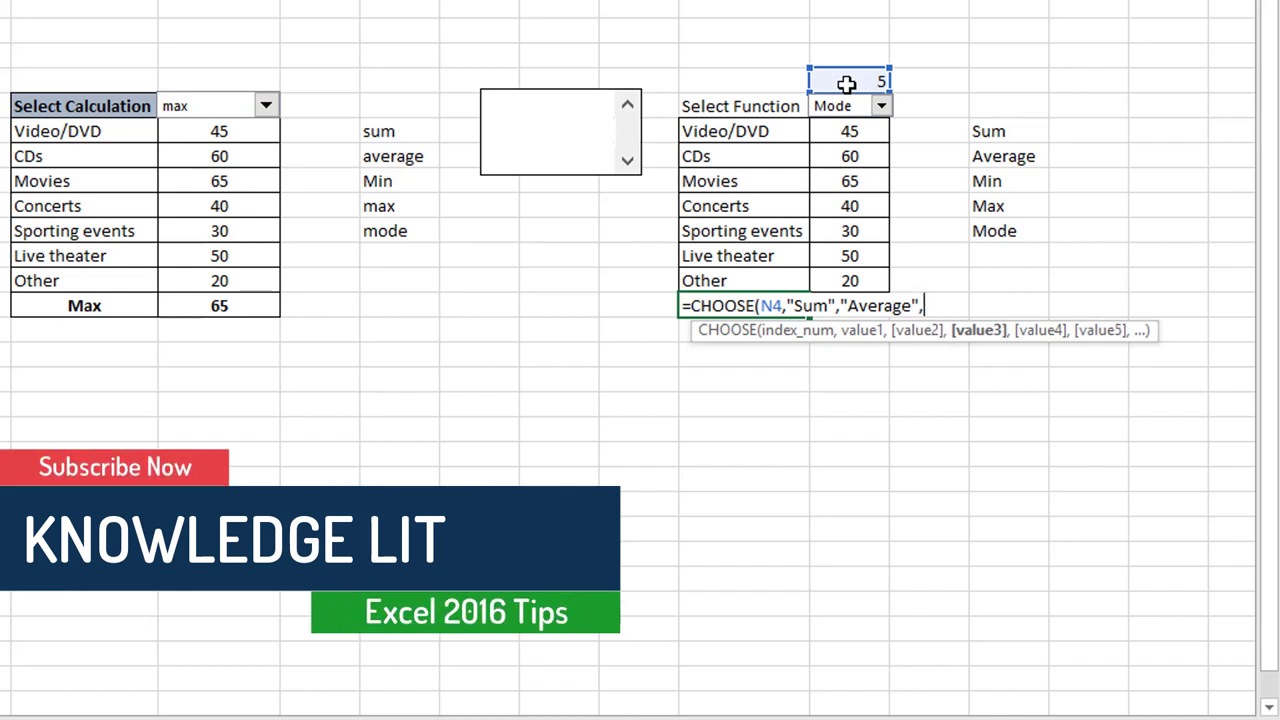
text("Min)
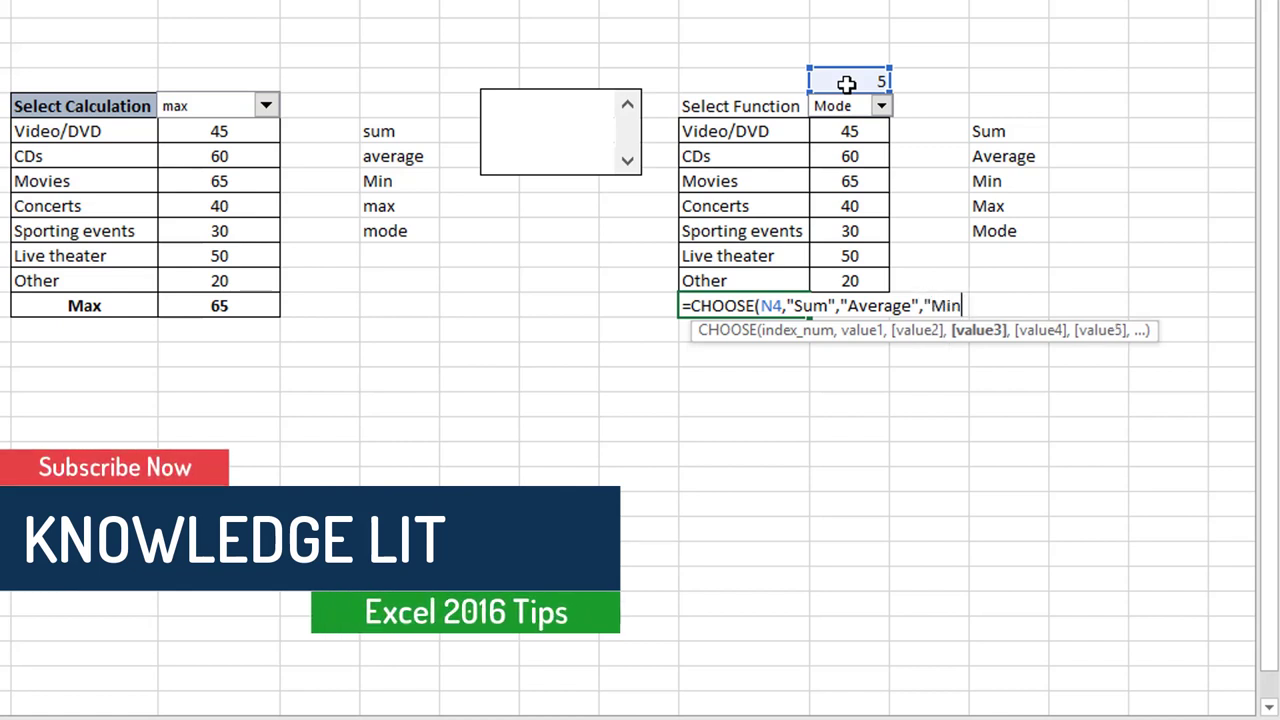
text(")
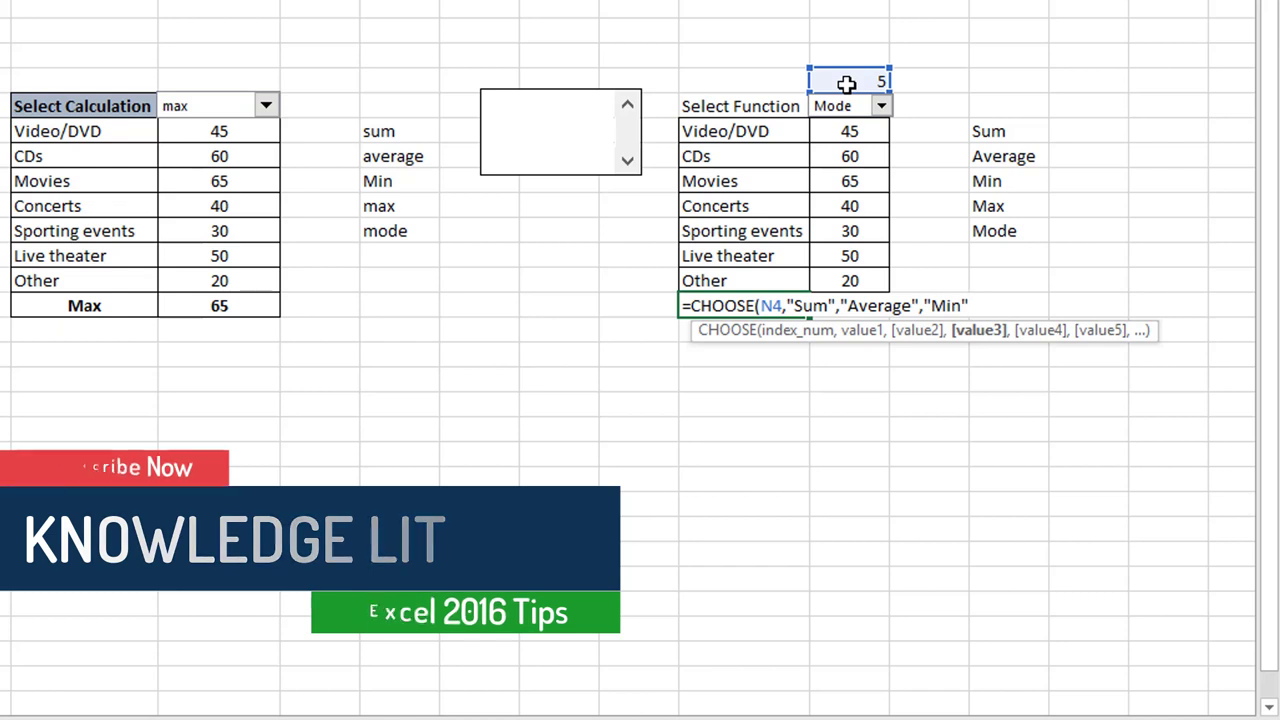
text(,)
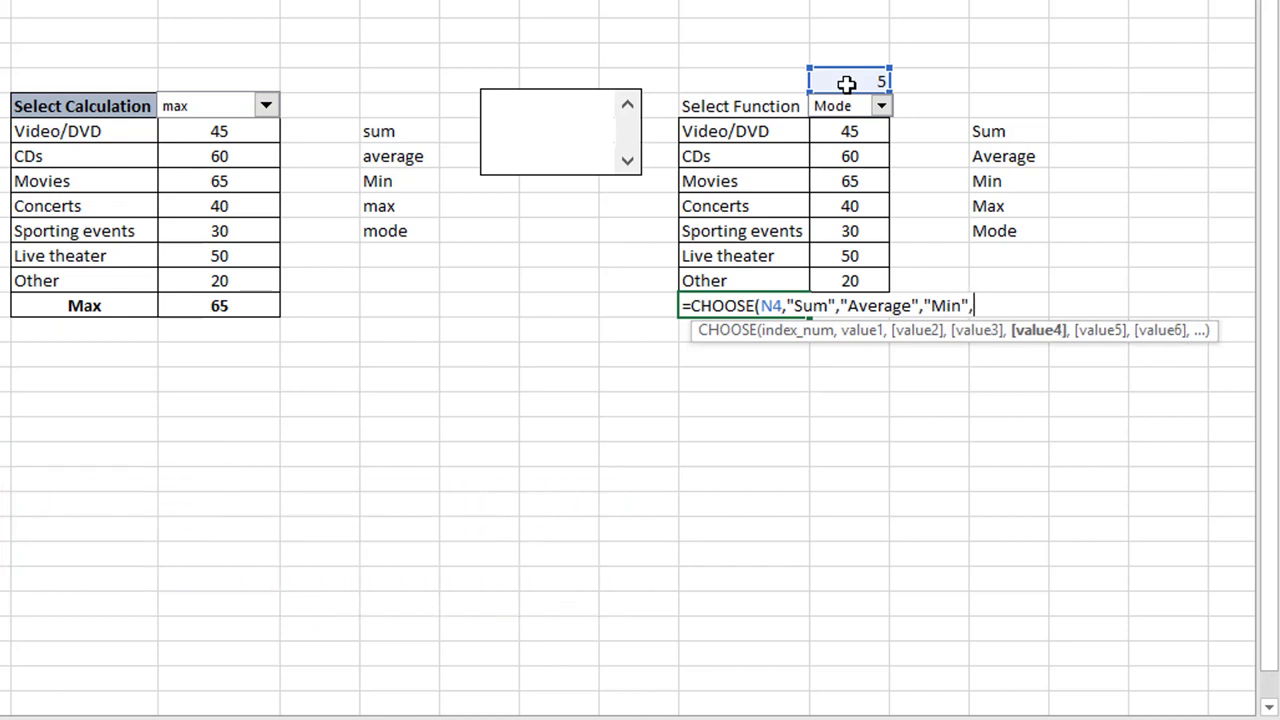
text("<)
key(BackSpace)
text(Max)
text(,)
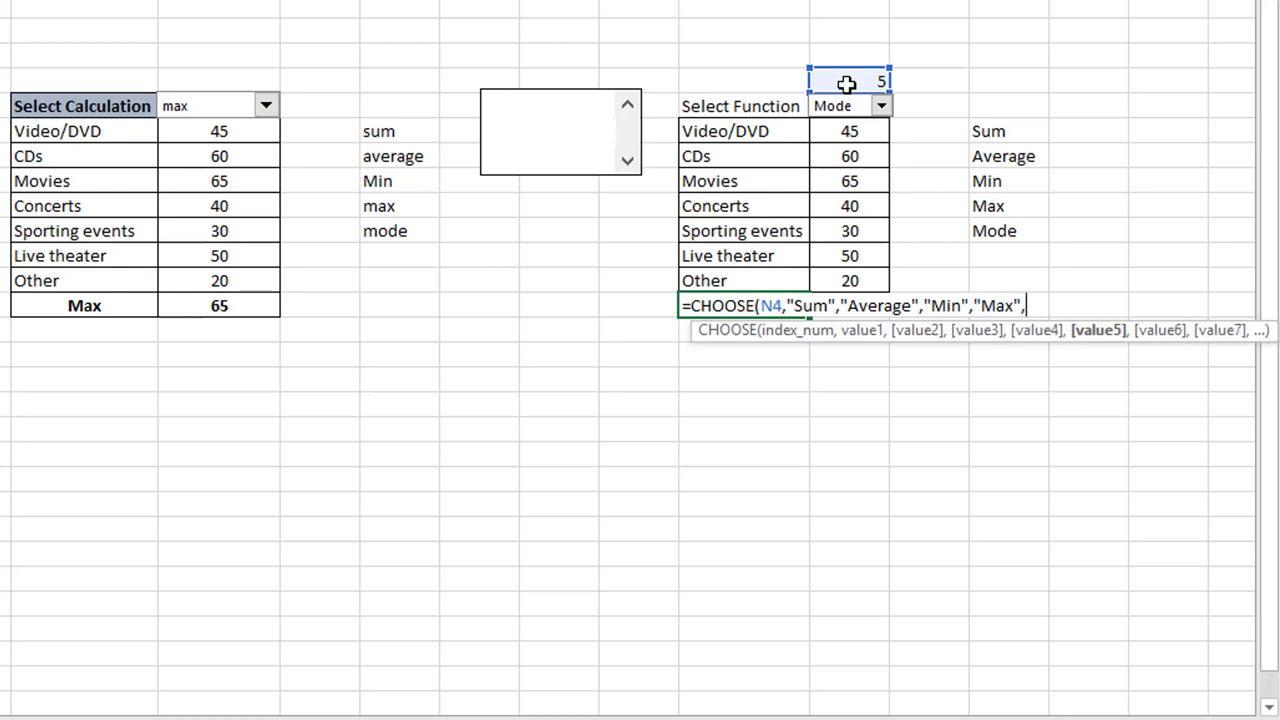
text("M)
text(ode")
text())
key(Return)
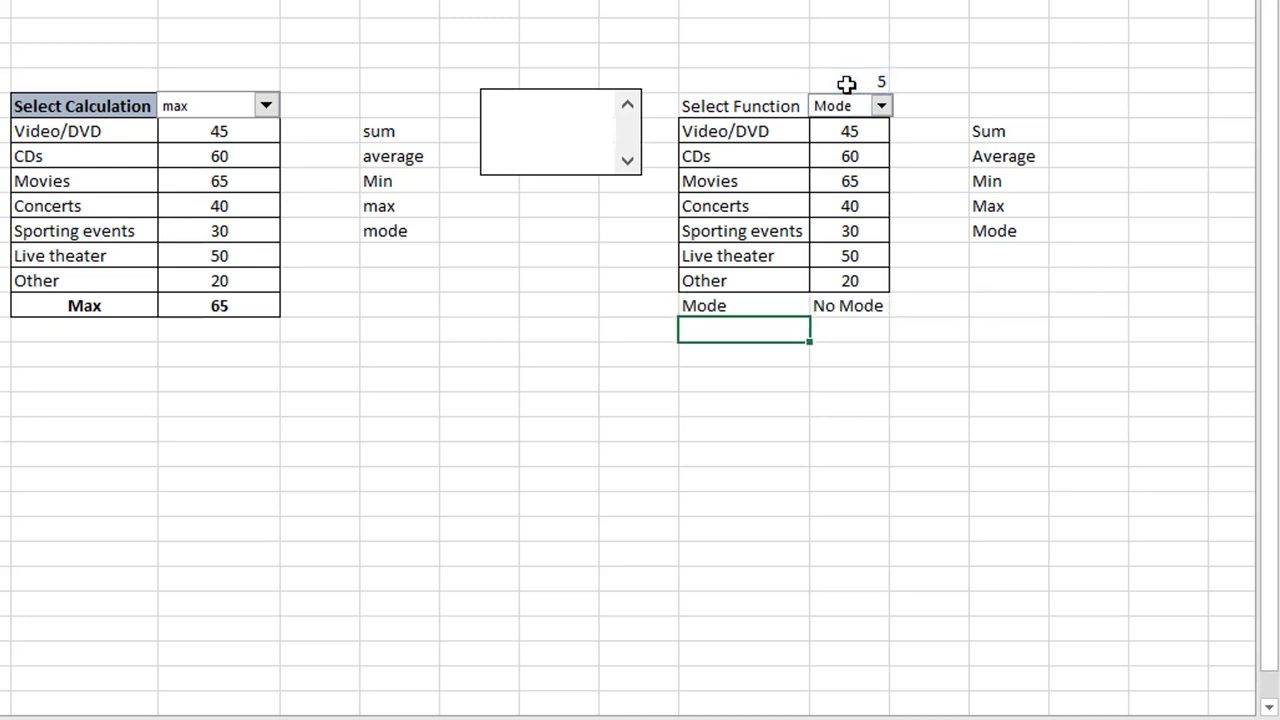
- Add borders to the Select Function table from its header down to No Mode
click(718, 299)
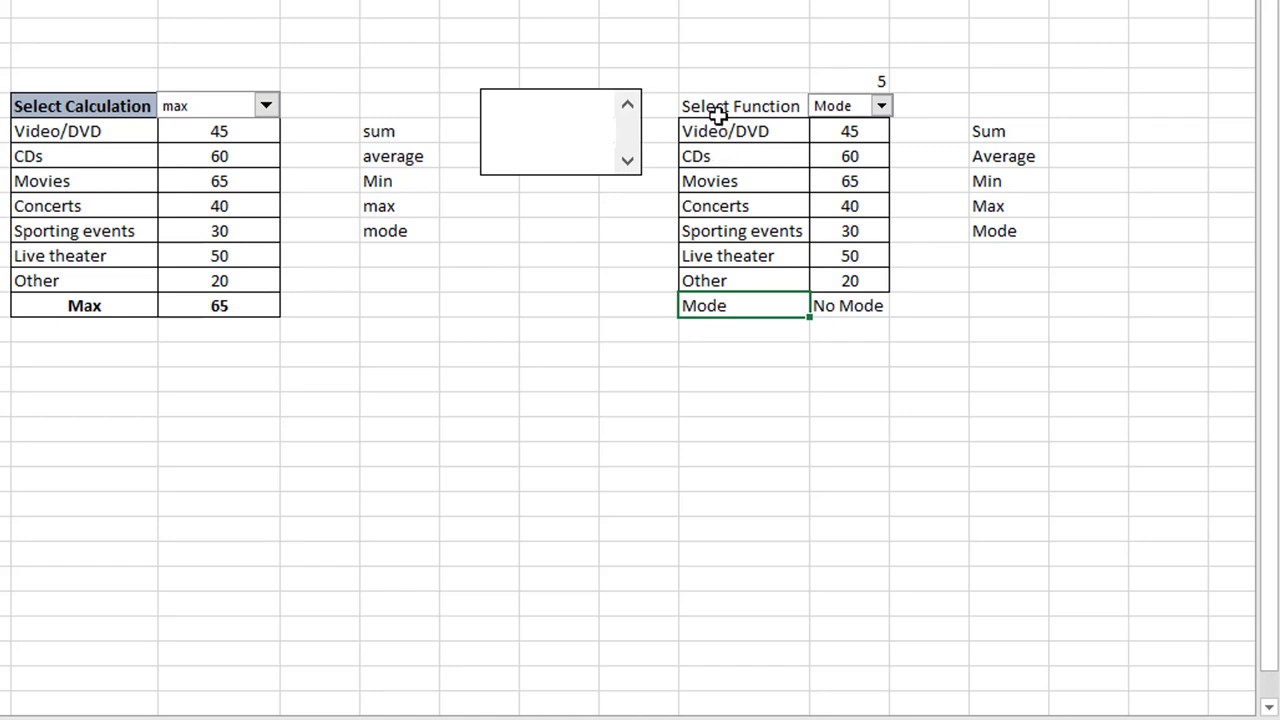
drag(714, 102, 730, 132)
drag(826, 166, 850, 305)
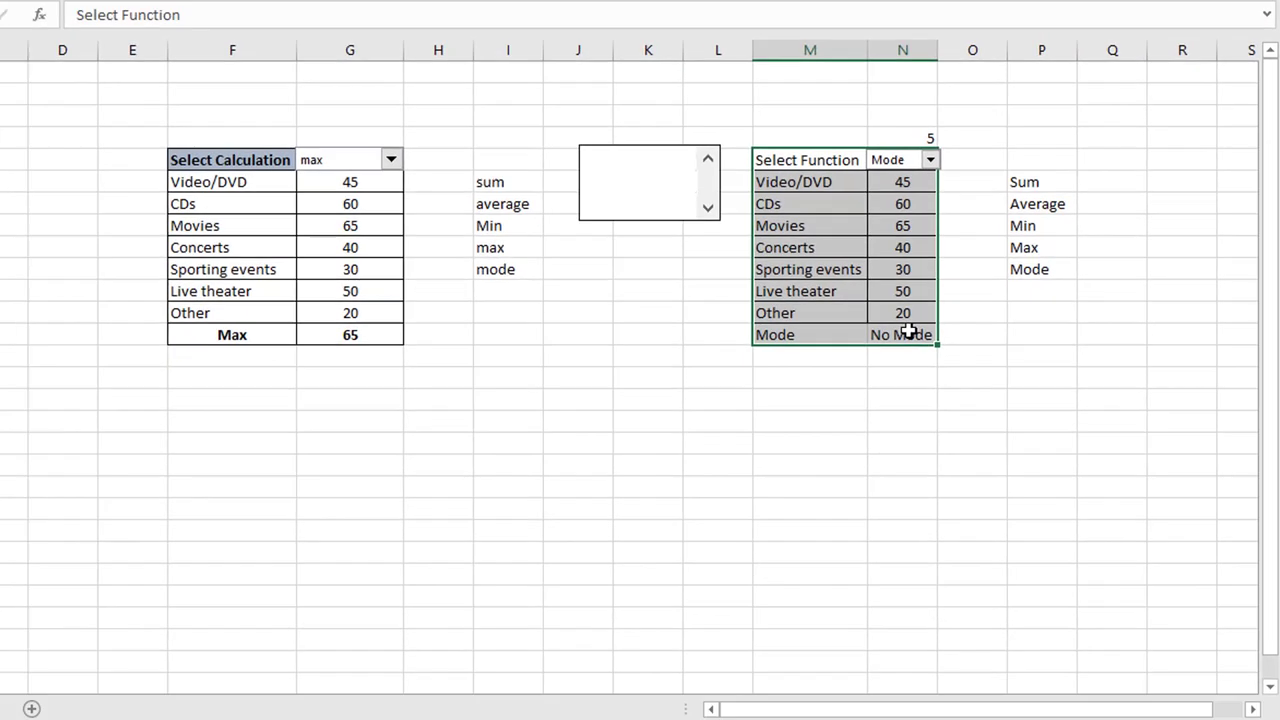
click(103, 46)
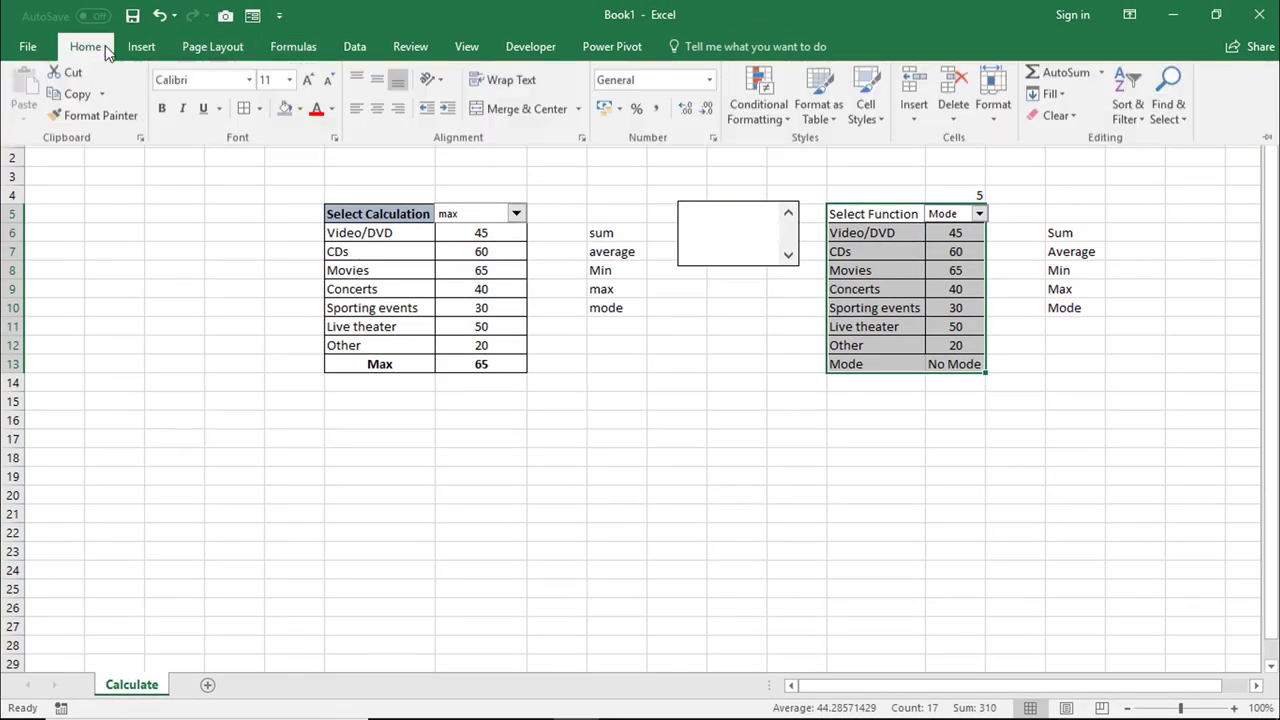
click(245, 112)
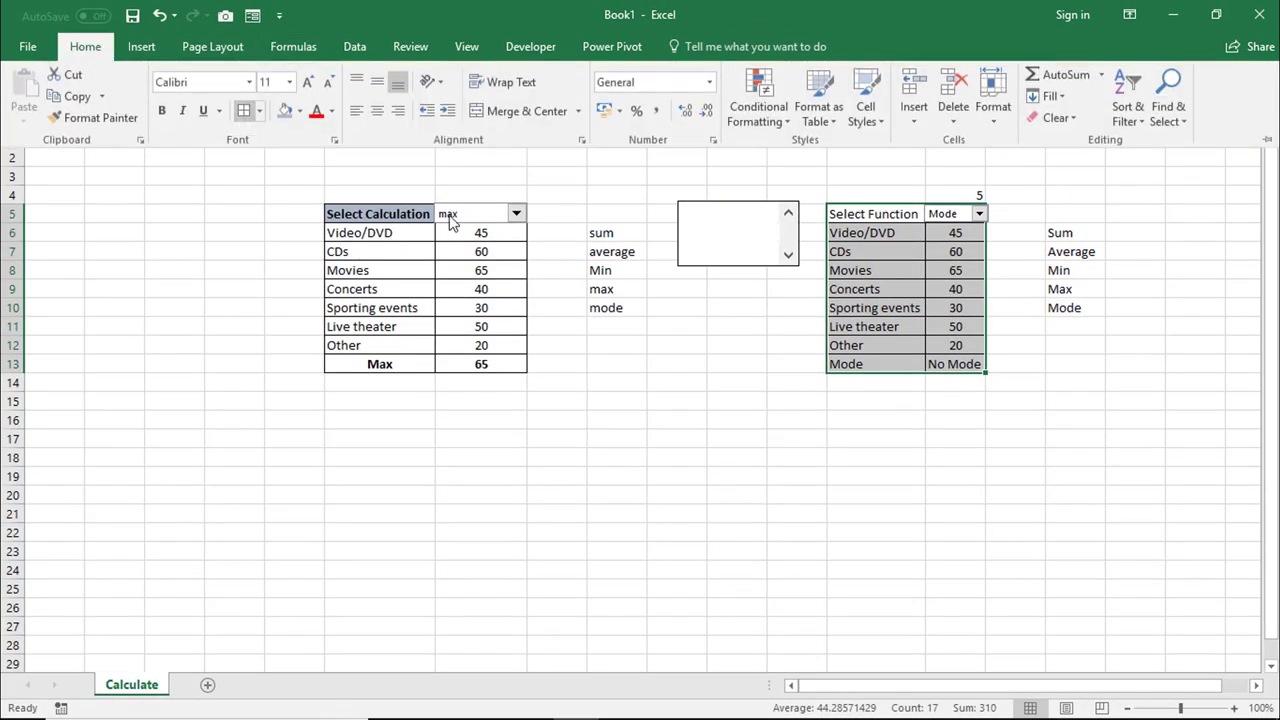
- Make Mode and No Mode in M13:N13 bold, with Mode centred
click(847, 364)
key(shift+Right)
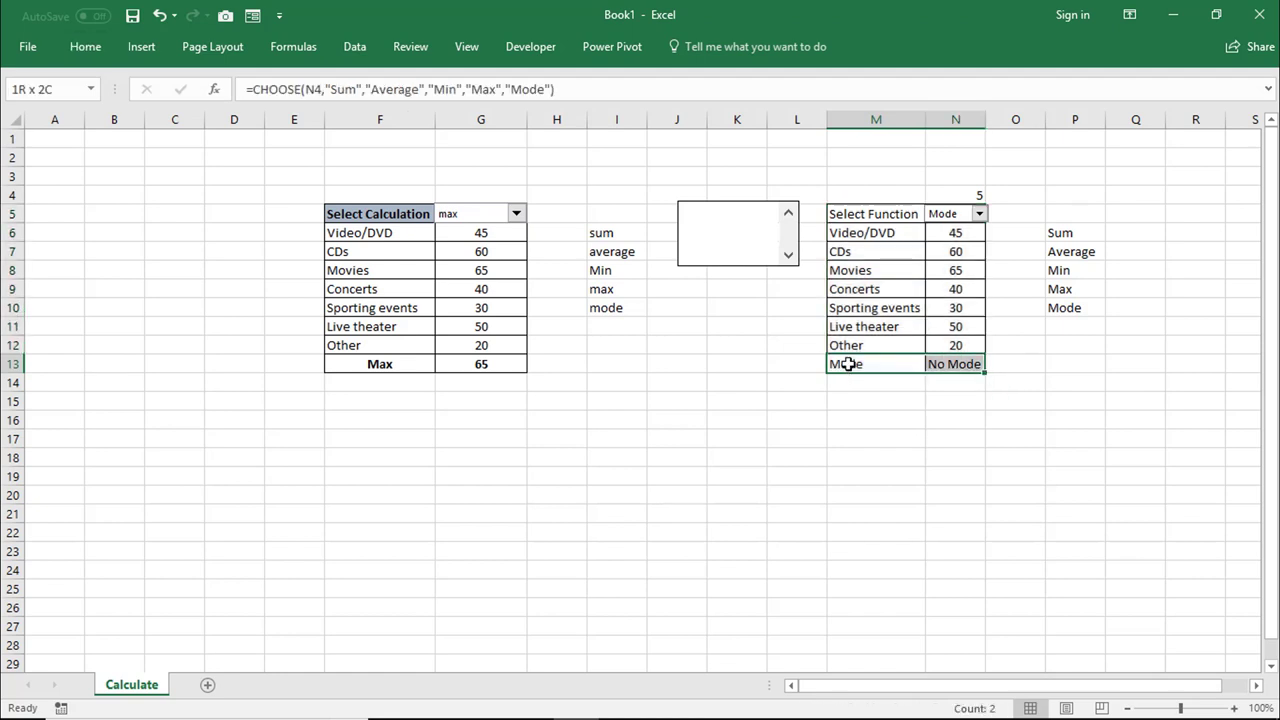
click(85, 46)
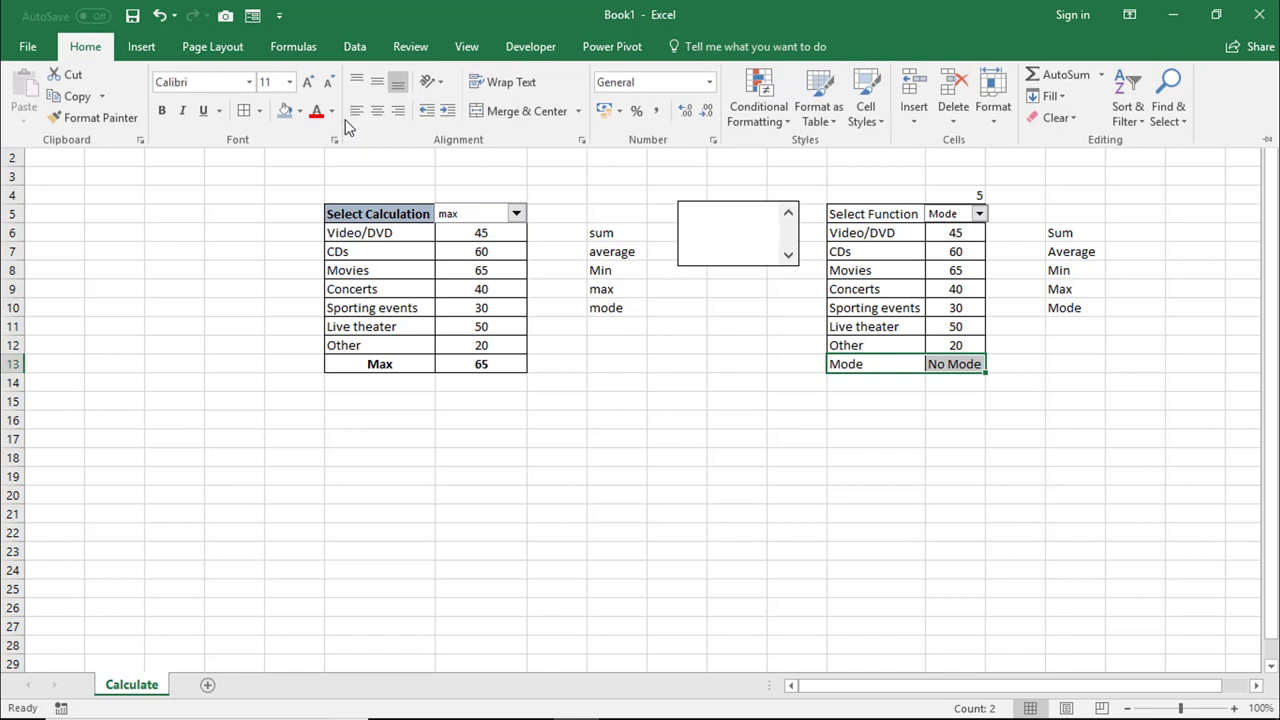
click(166, 113)
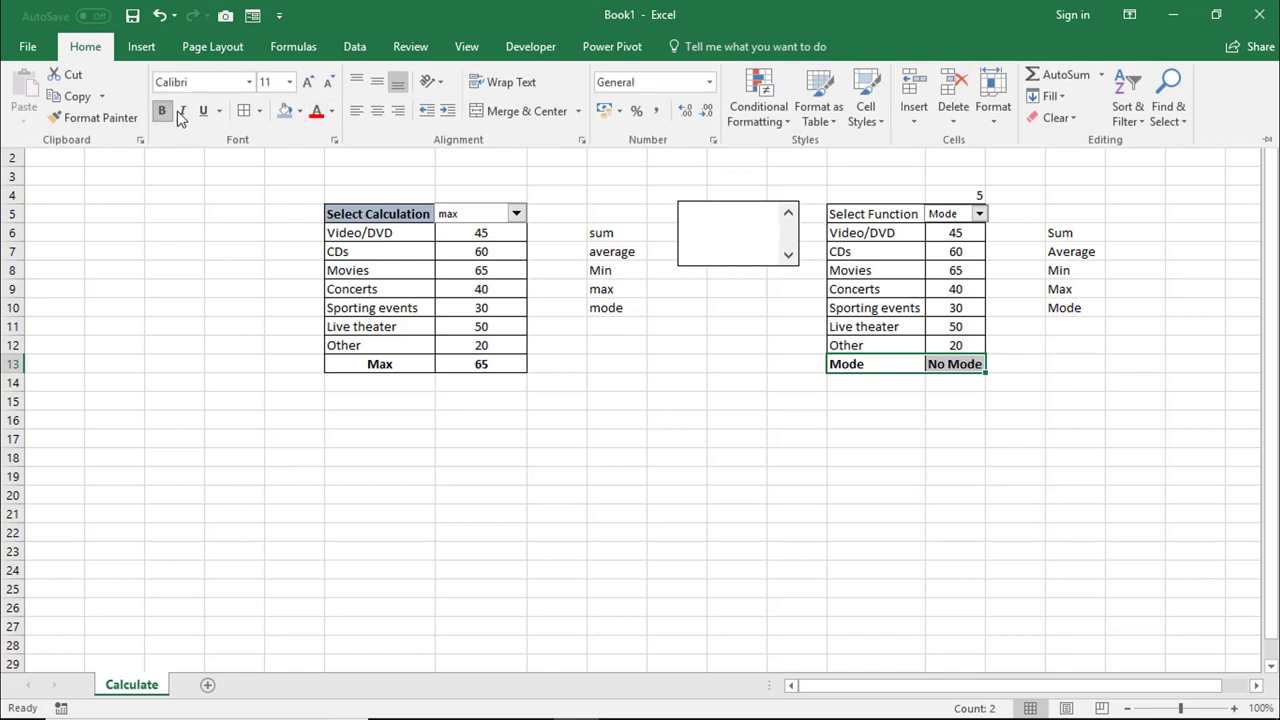
click(378, 111)
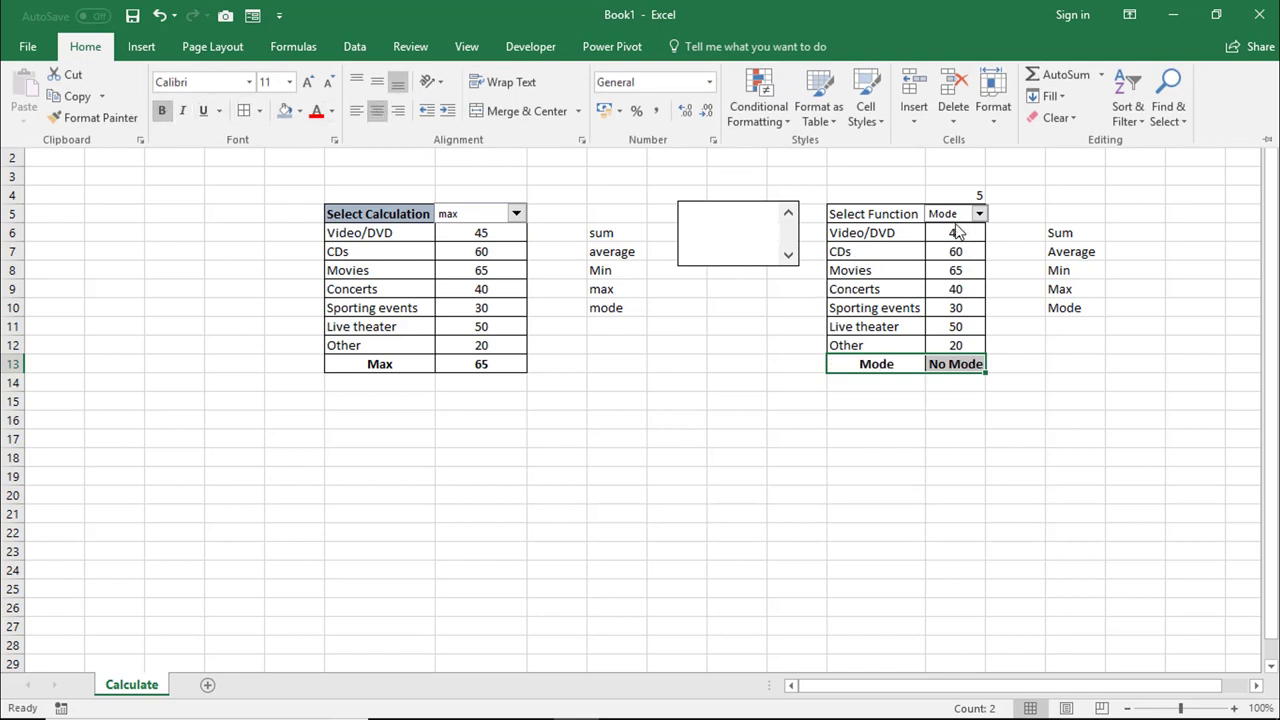
click(873, 218)
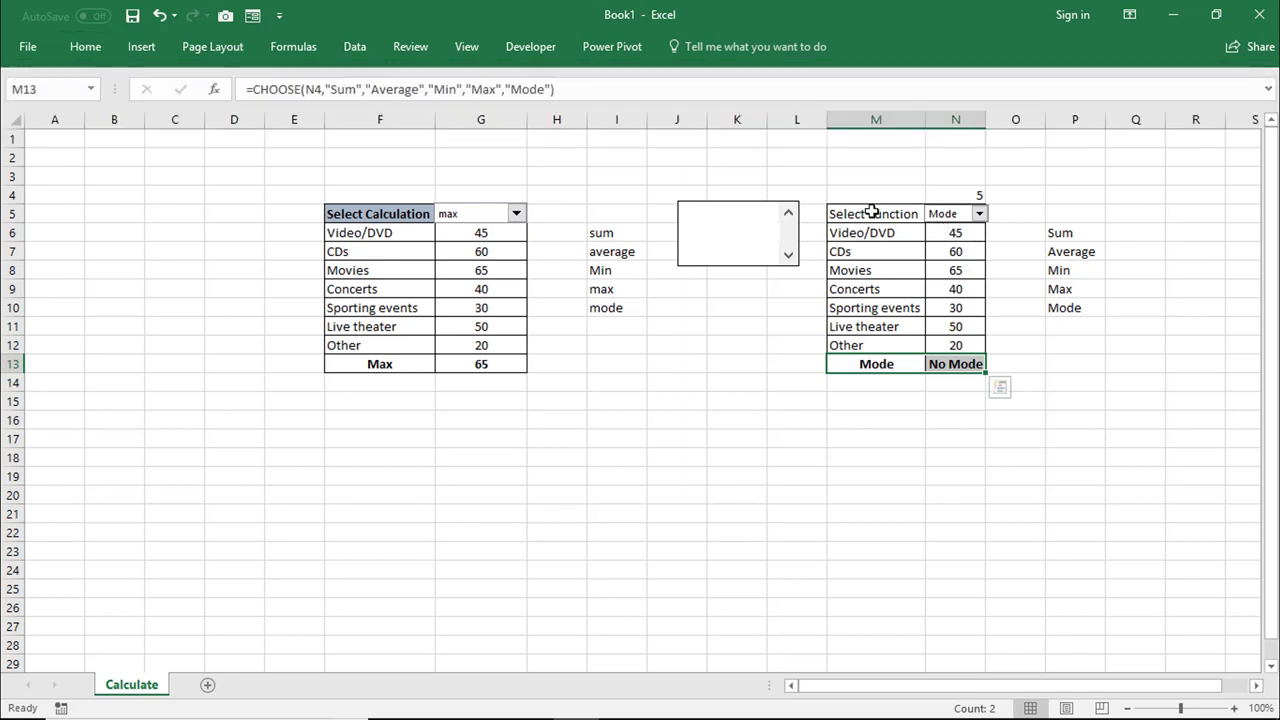
- Give the Select Function header cell a blue-grey fill
click(868, 214)
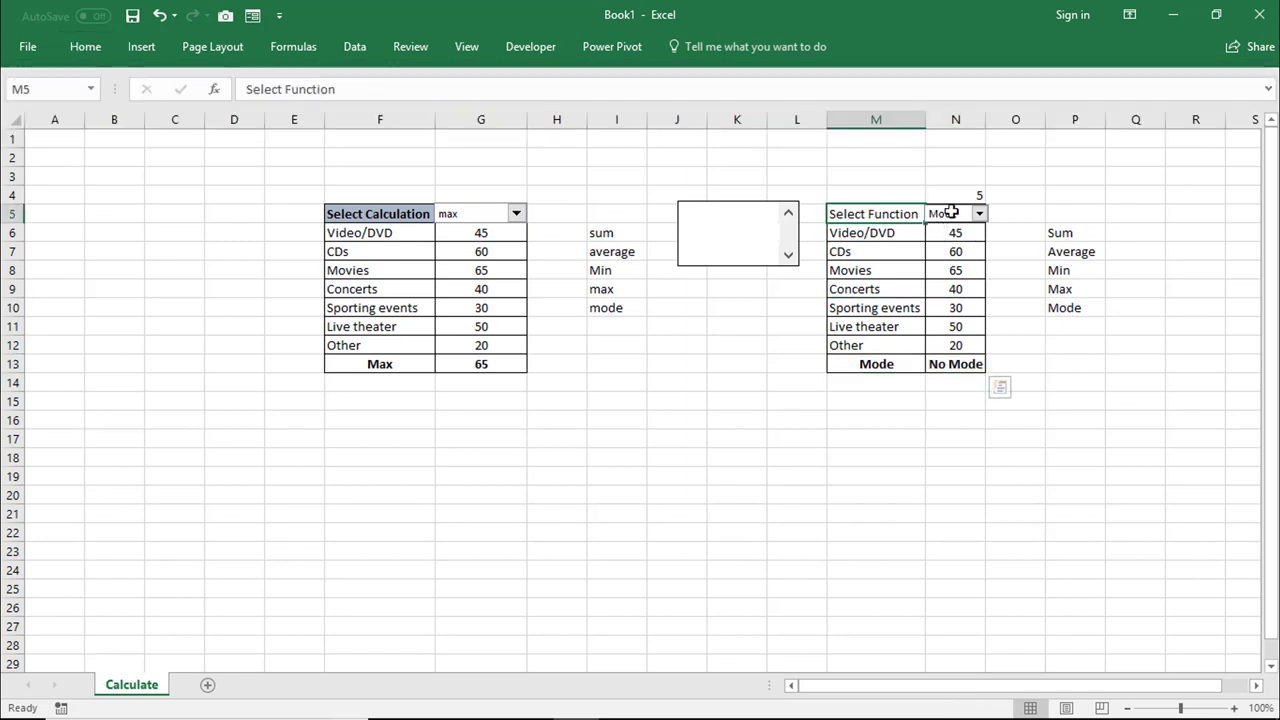
click(100, 50)
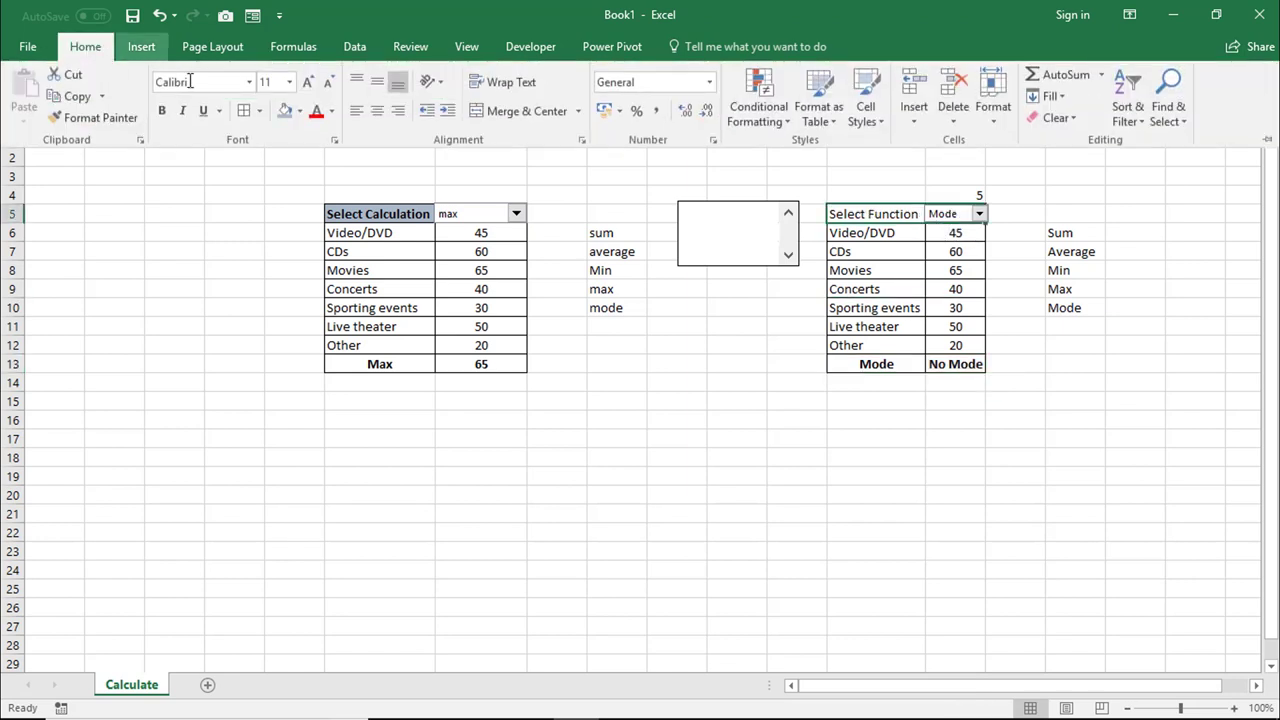
click(285, 111)
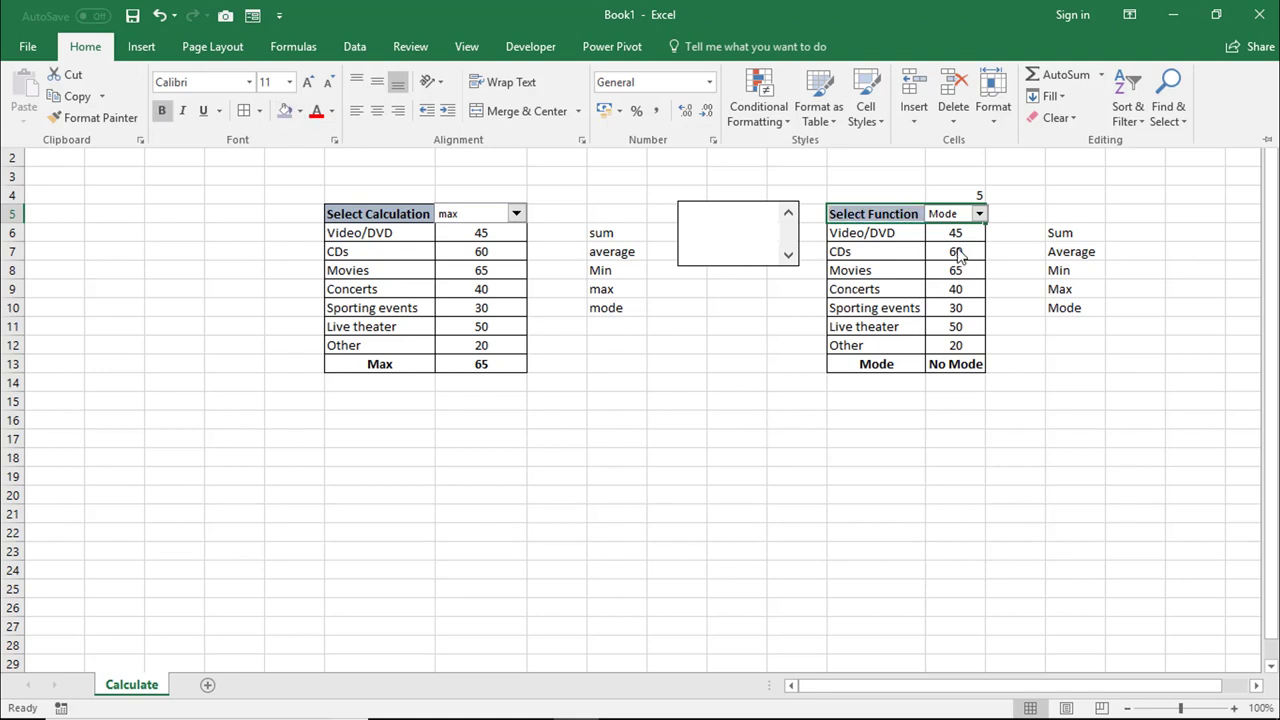
key(Escape)
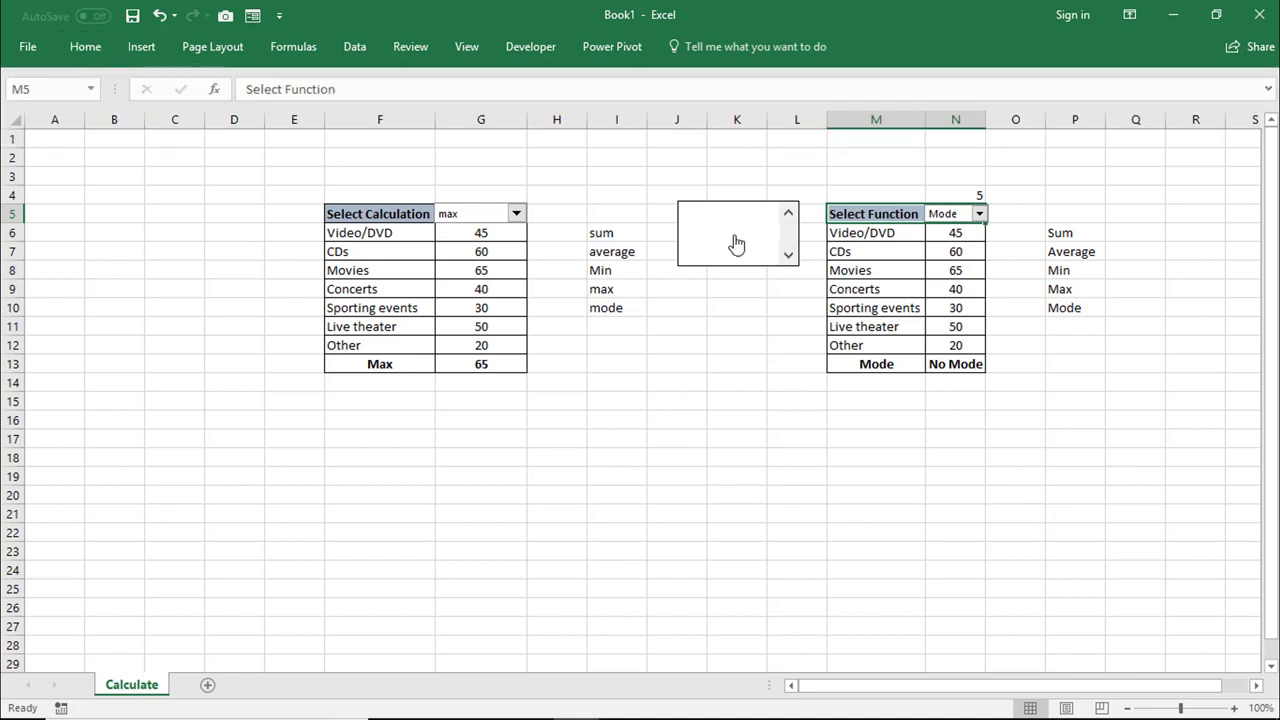
- Cut the empty list box between the tables from the sheet, leaving N15 selected
right_click(735, 244)
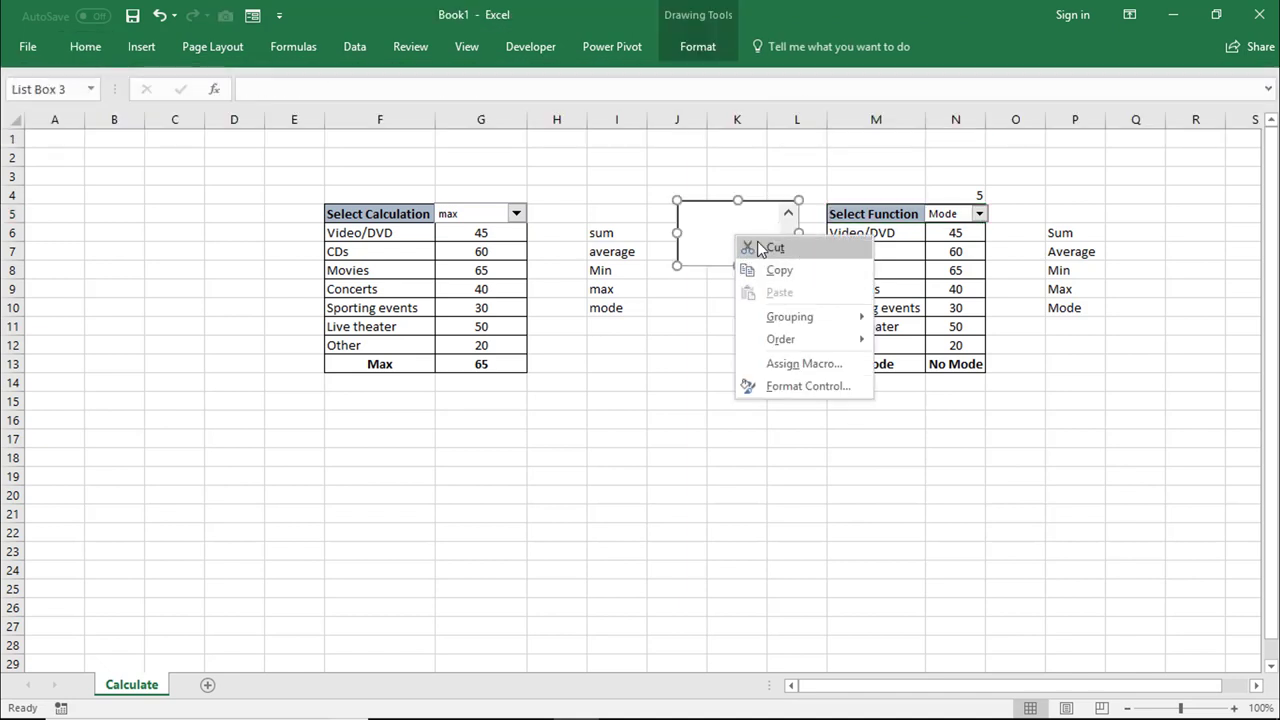
click(759, 248)
click(1021, 228)
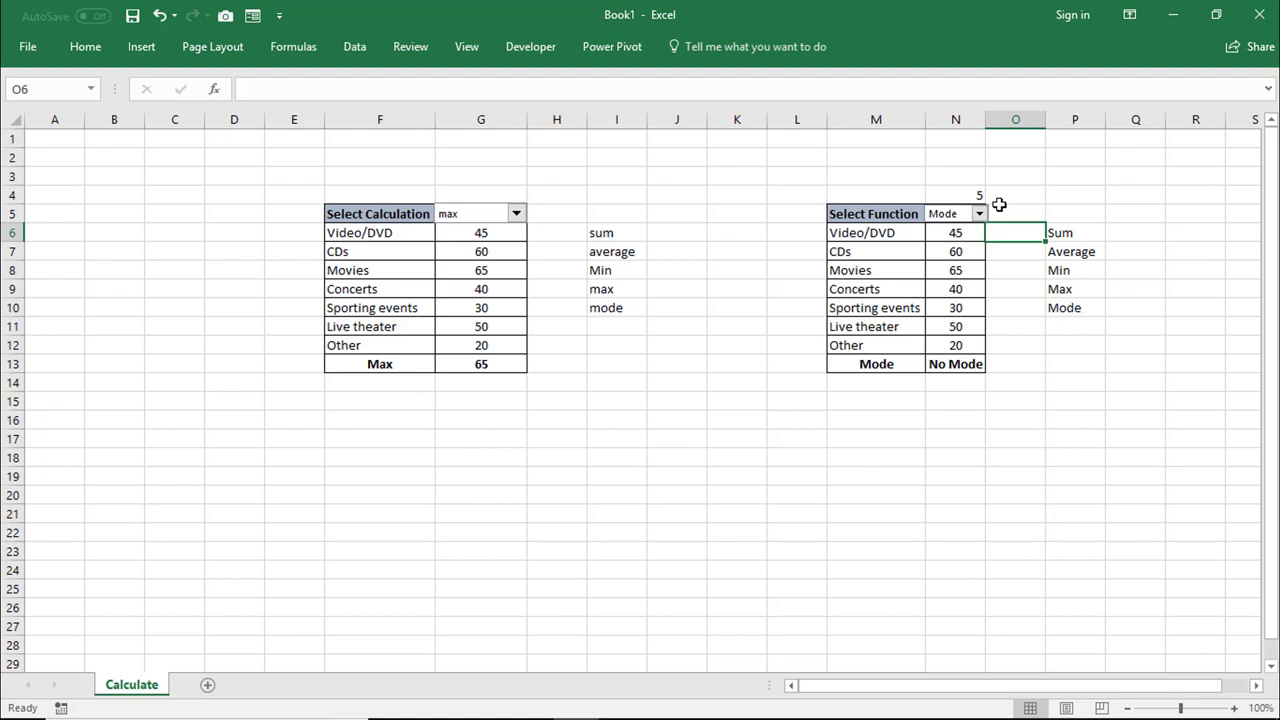
click(955, 401)
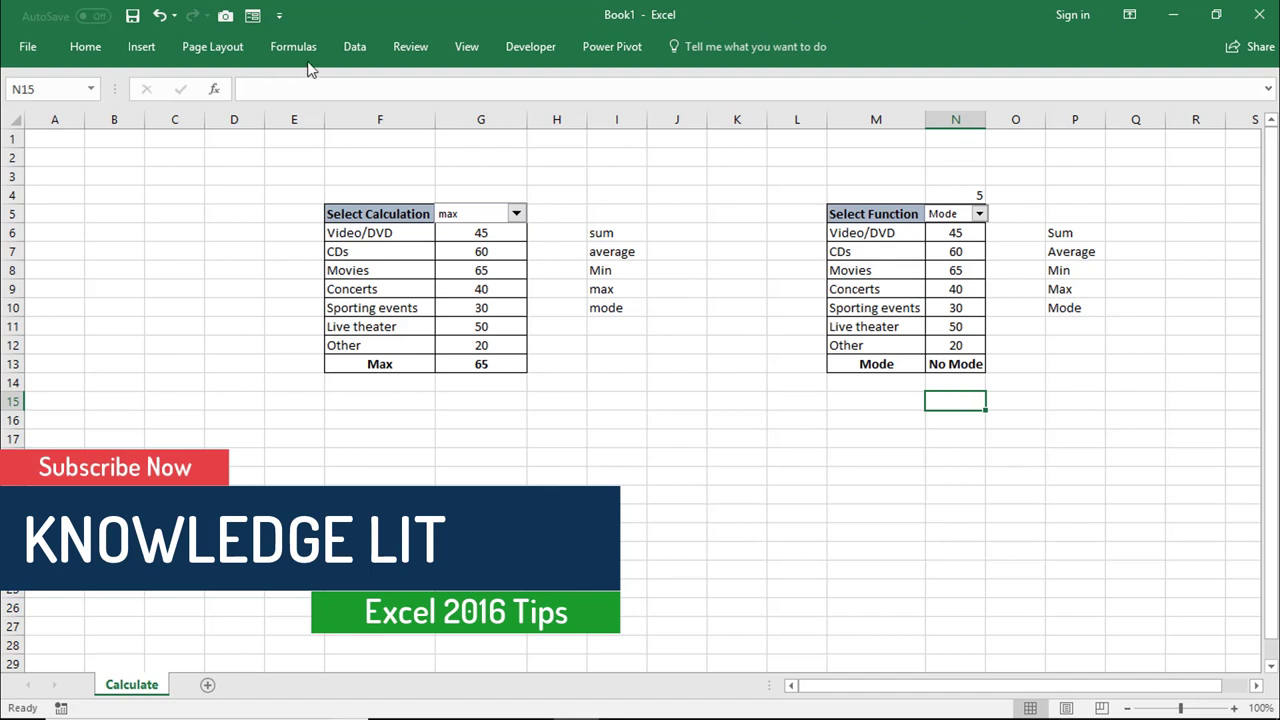
click(355, 47)
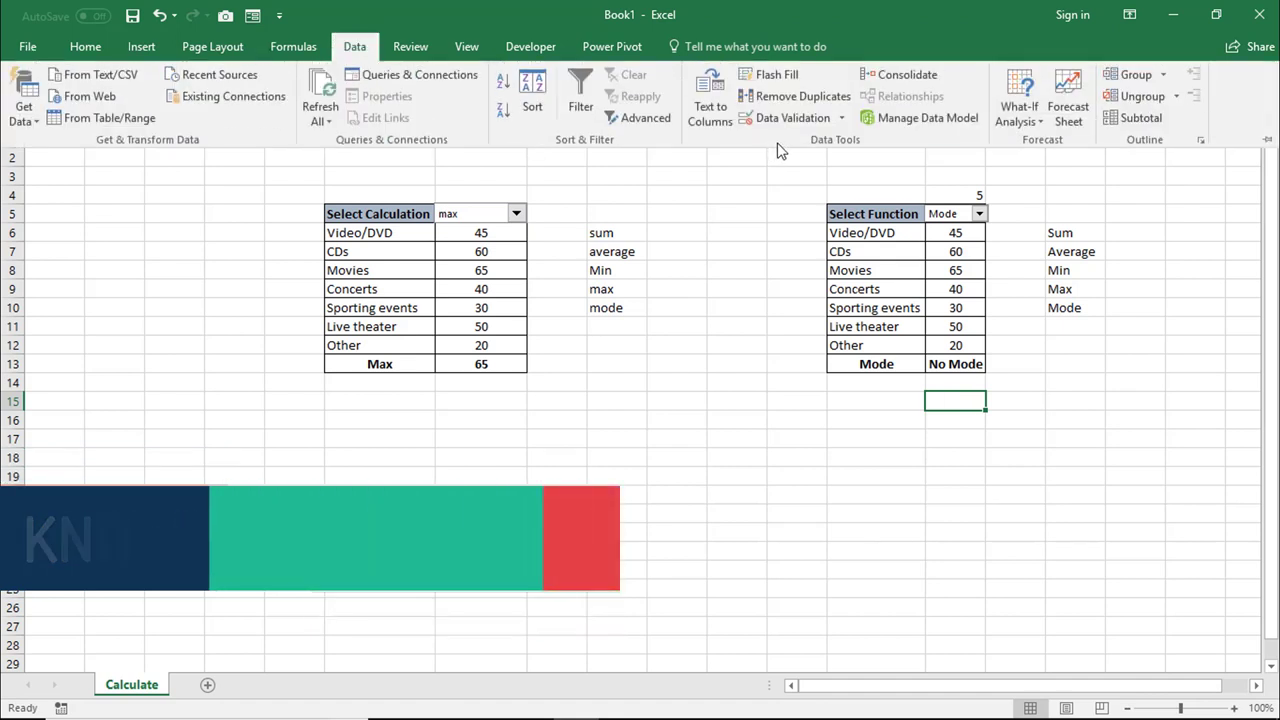
click(790, 115)
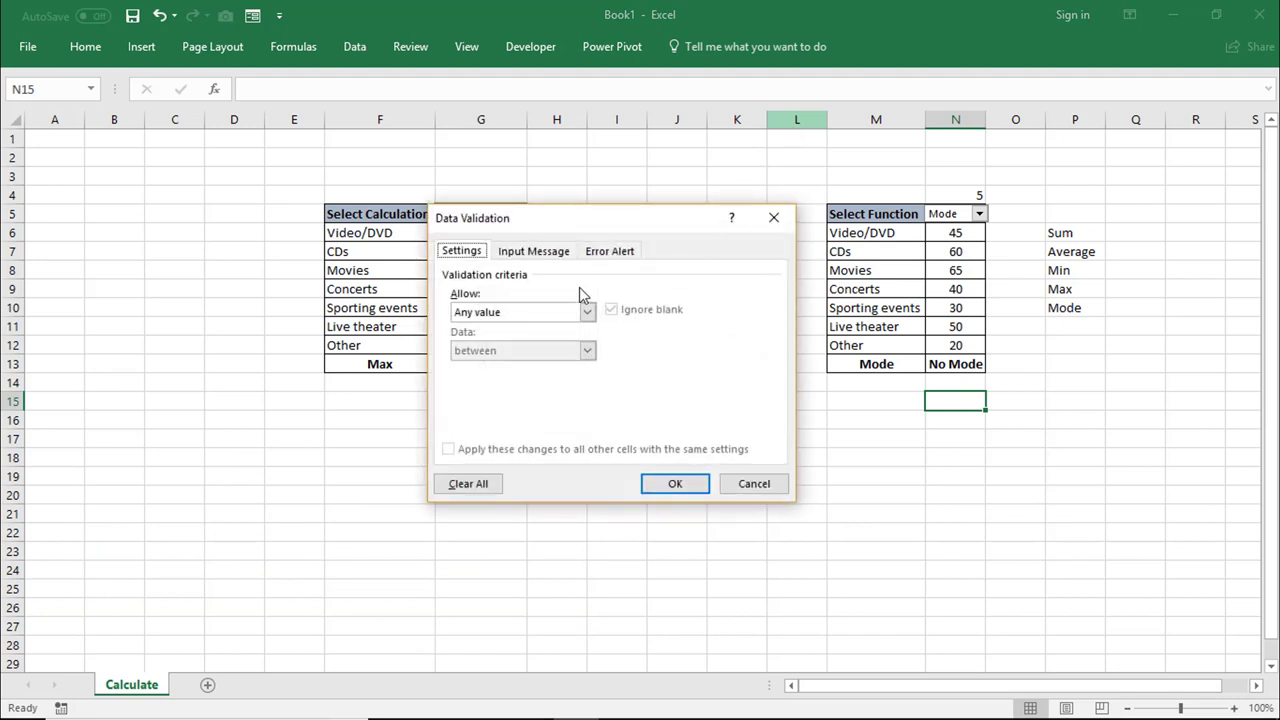
click(553, 313)
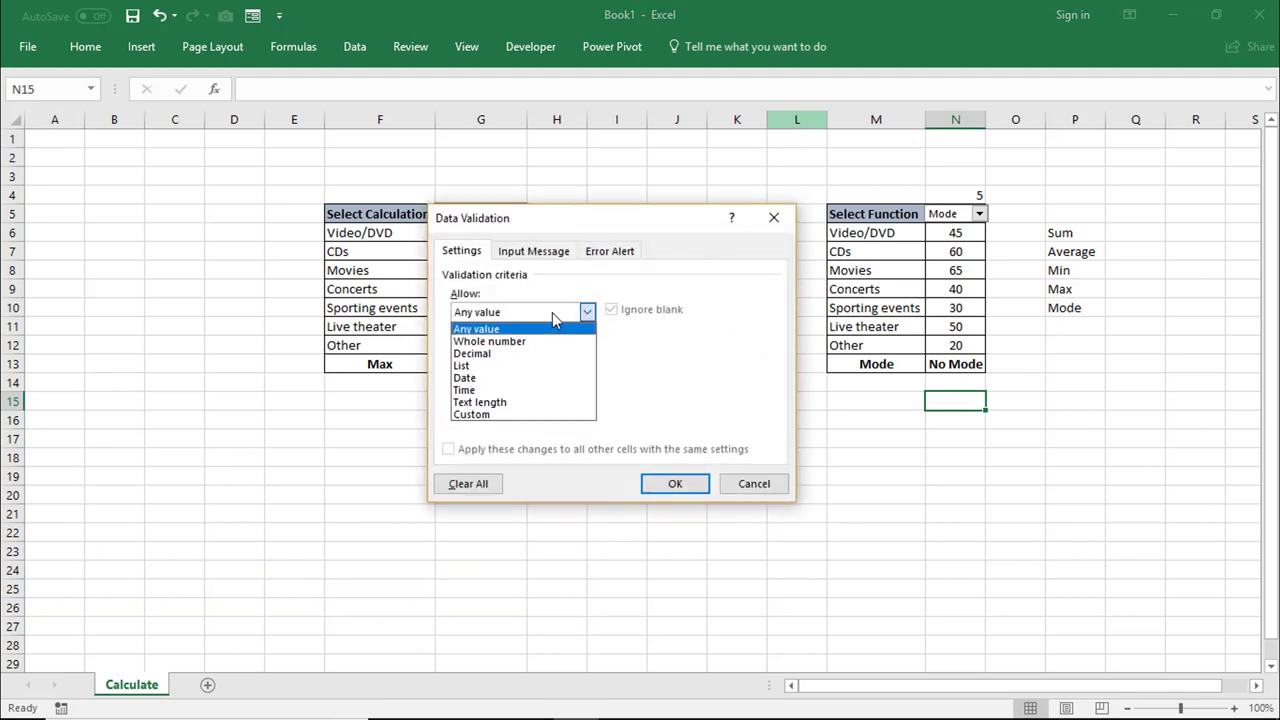
click(518, 366)
click(552, 392)
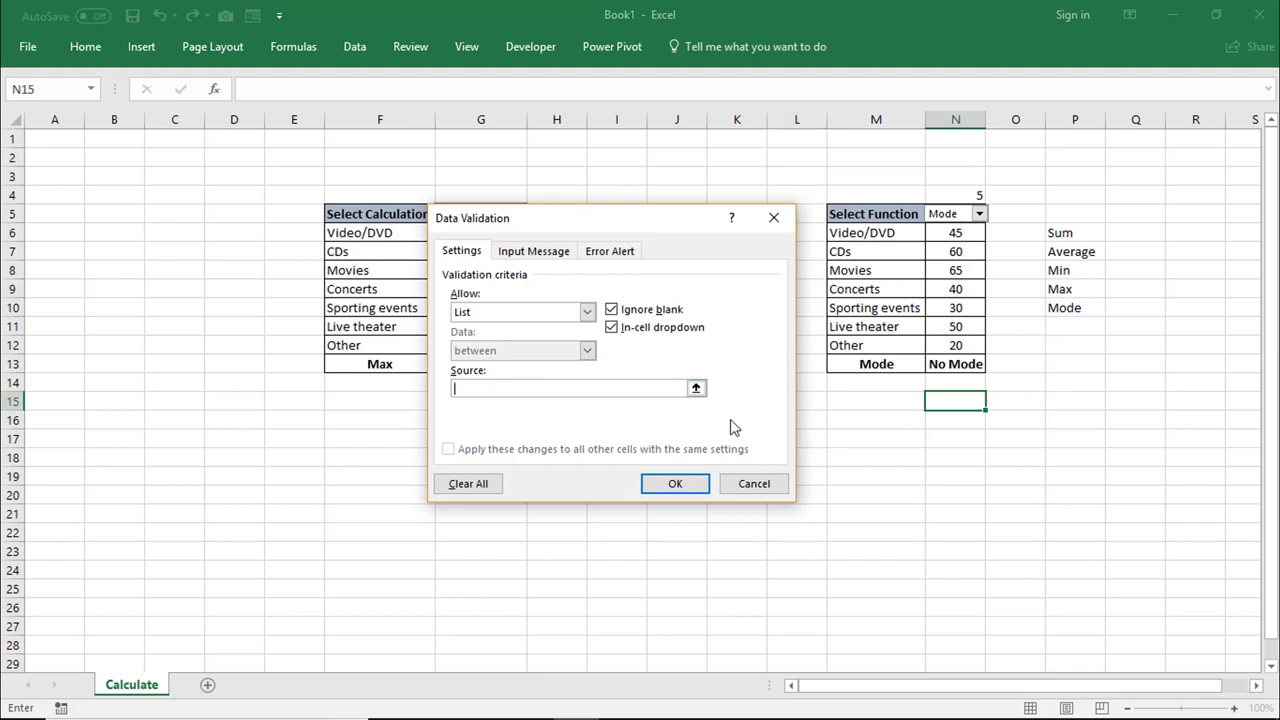
click(753, 484)
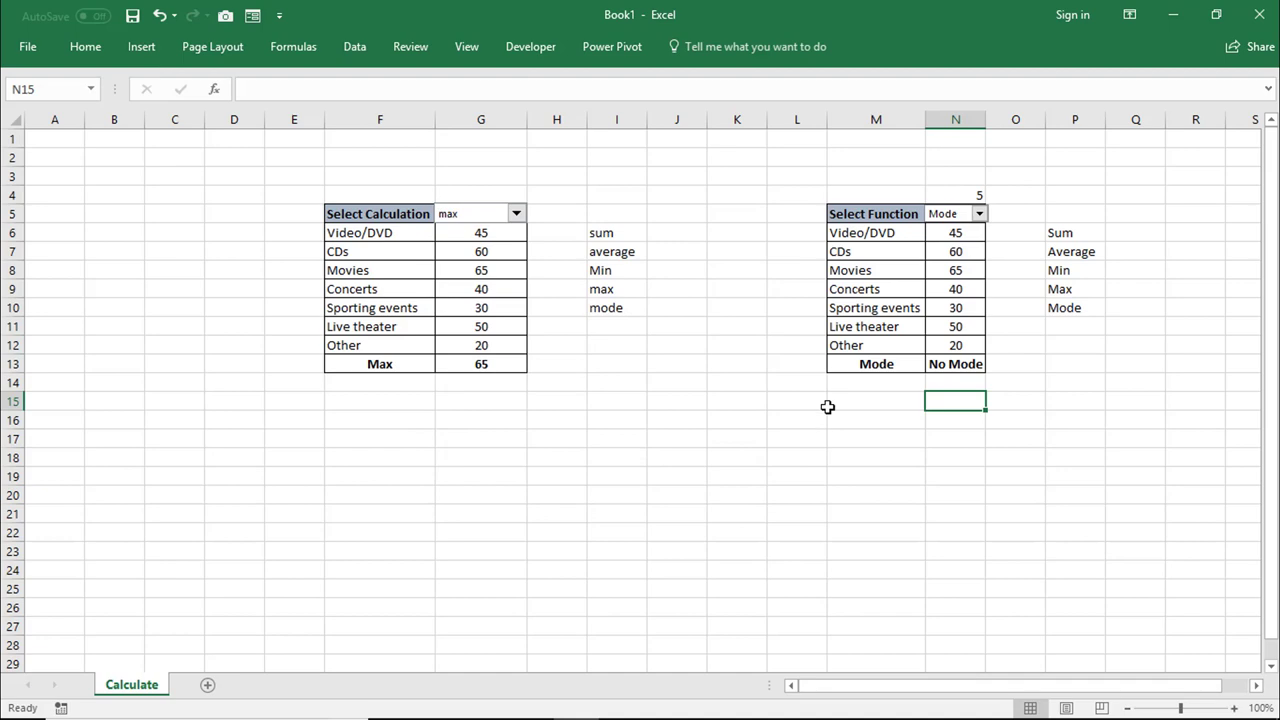